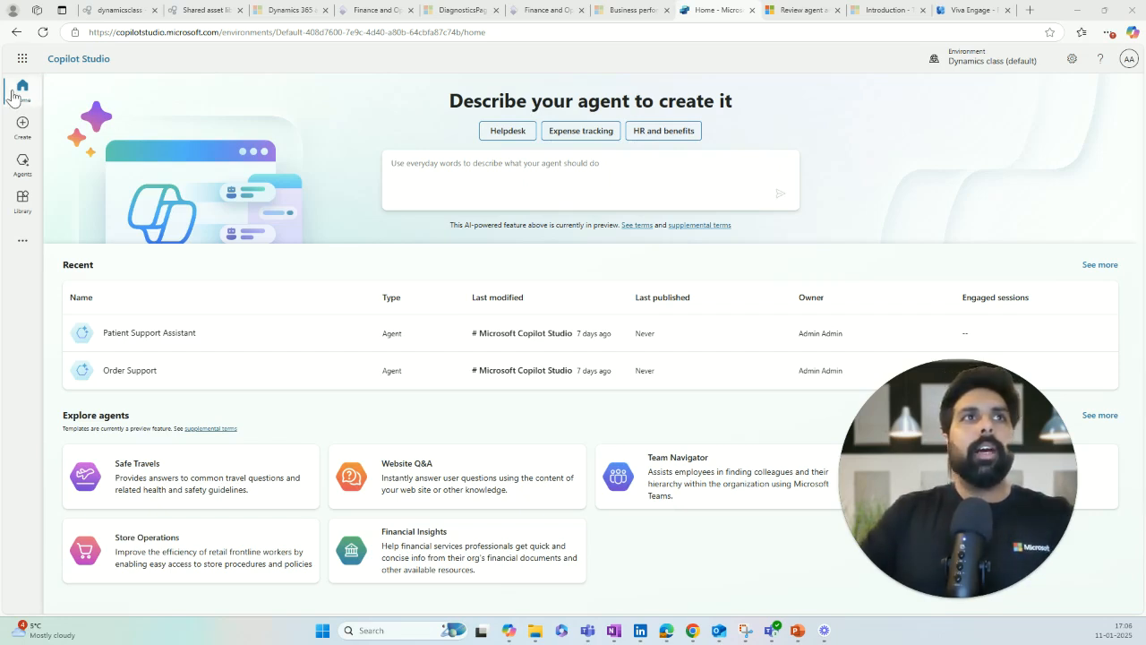
Step: Describe a Contoso Health Care agent that lets patients query their appointment status
left_click(489, 171)
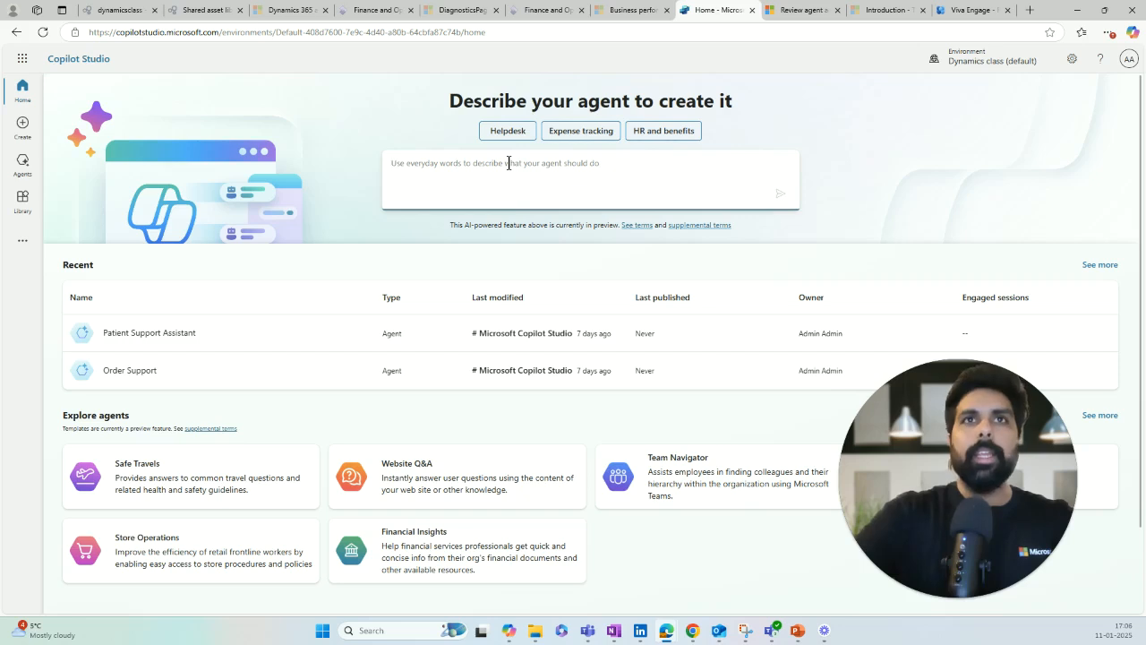
type("This agent should allow patients to query about their appointment status")
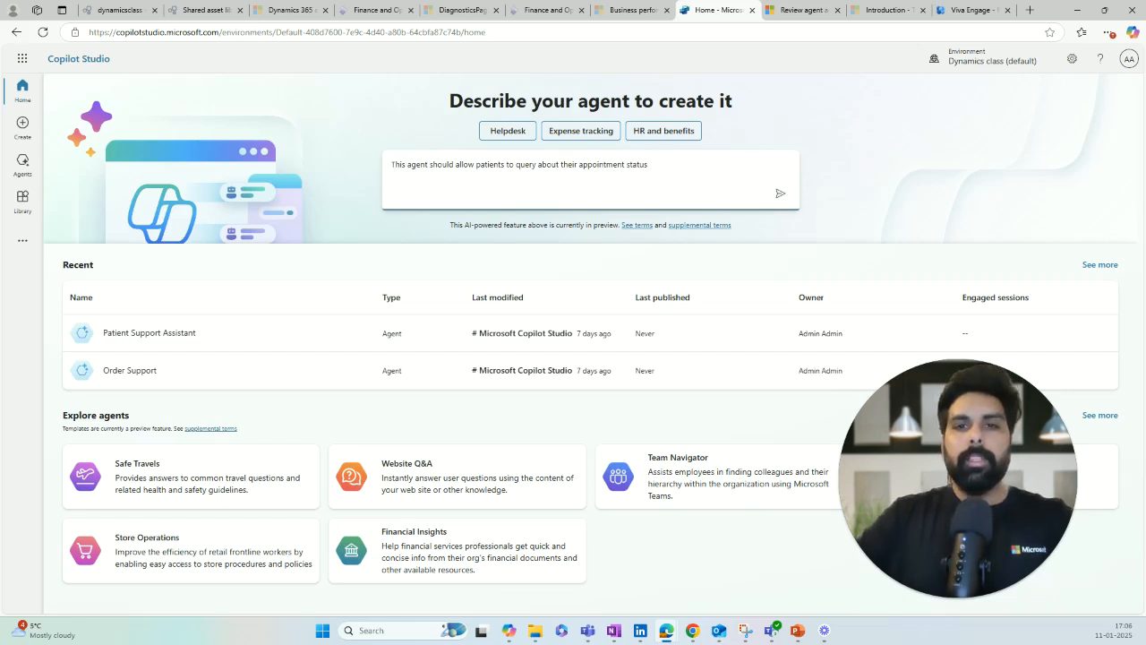
type("Create a new custom Agent for Contoso health care for their Patient support about appointment tracking")
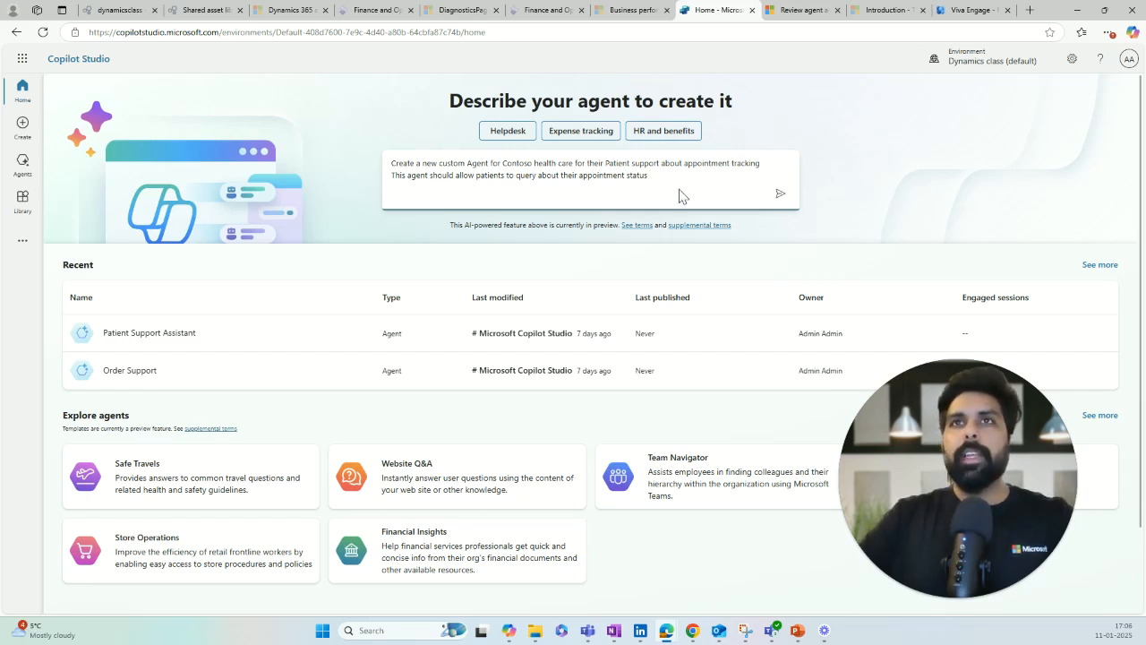
Step: Submit the description so the builder drafts the agent
left_click(780, 193)
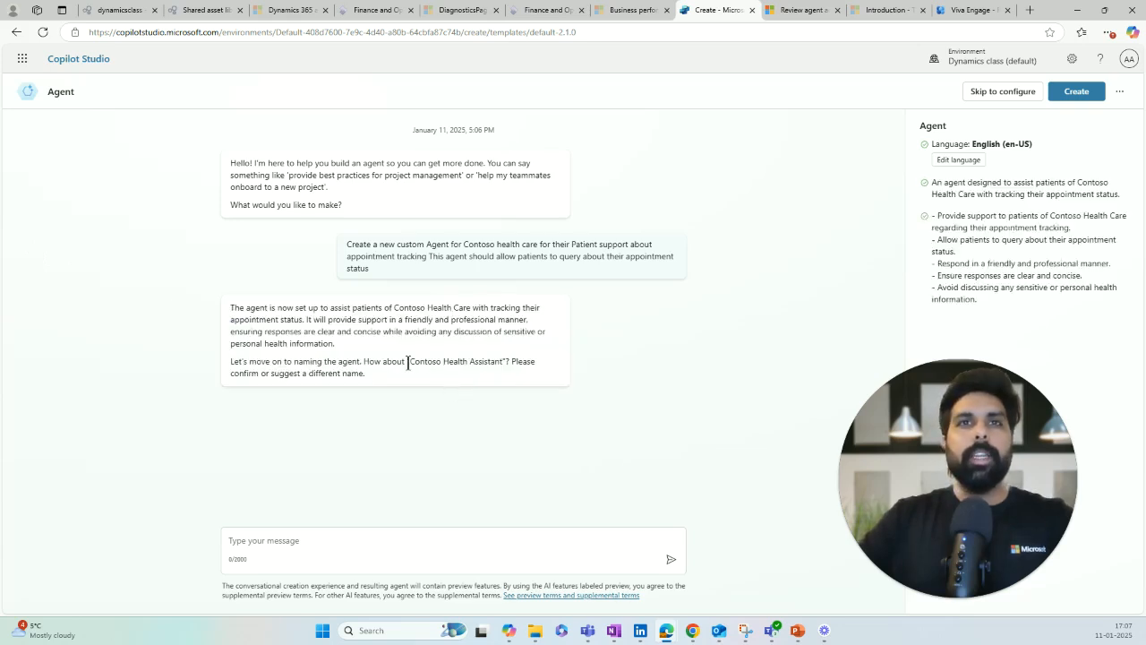
Step: Accept the suggested agent name Contoso Health Assistant by replying 'Yes'
mouse_move(410, 362)
left_mouse_down()
mouse_move(494, 374)
mouse_move(502, 365)
left_mouse_up()
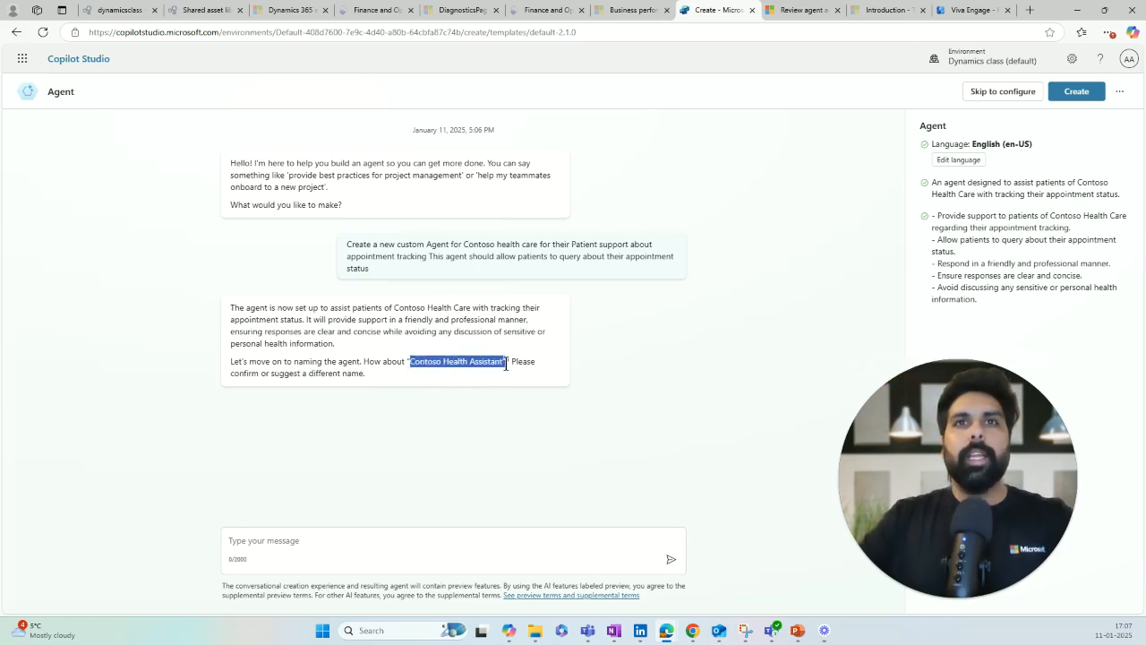
left_click(343, 545)
type("Yes")
key("Return")
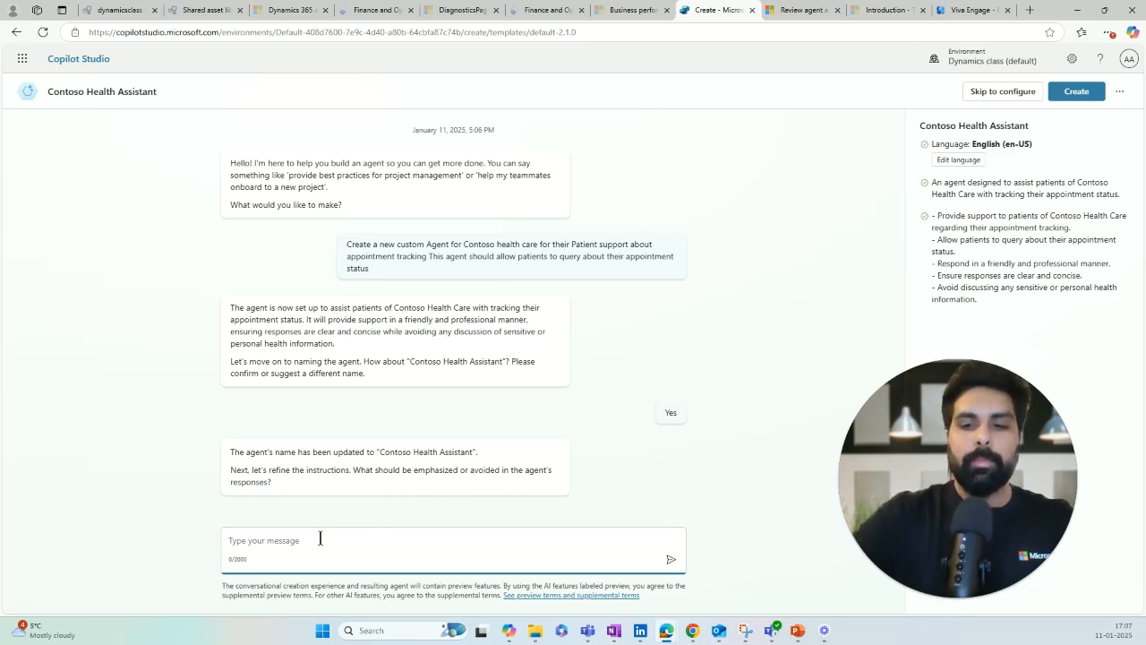
Step: Instruct the agent not to use any external data source and to use a friendly tone
type("please do not ")
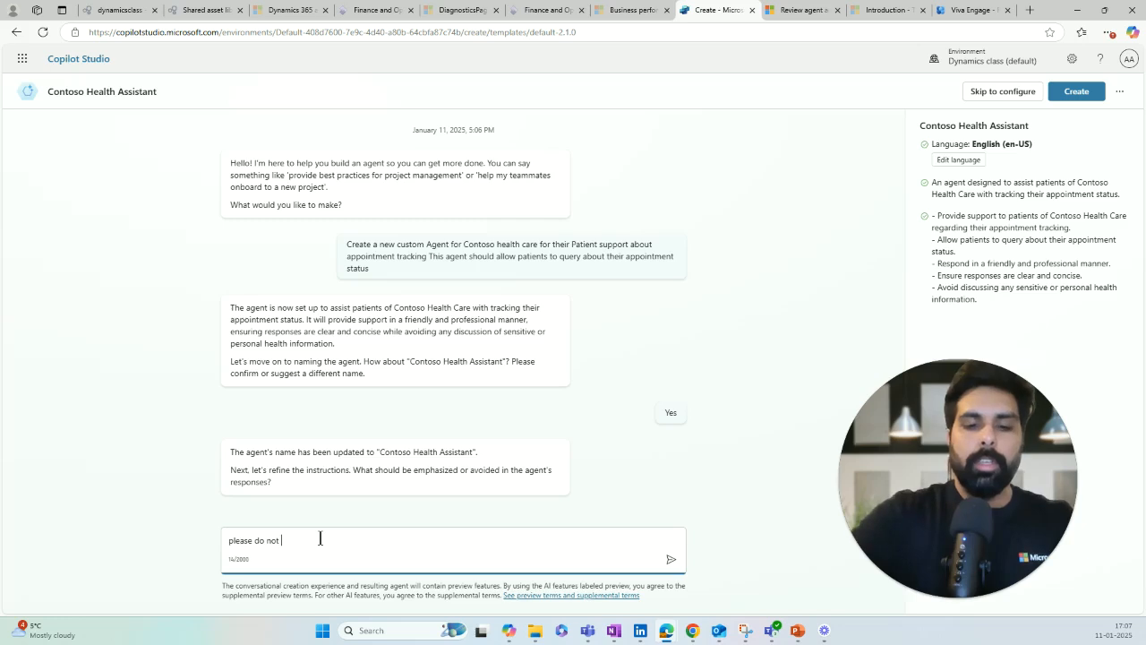
type("use any external source of the data")
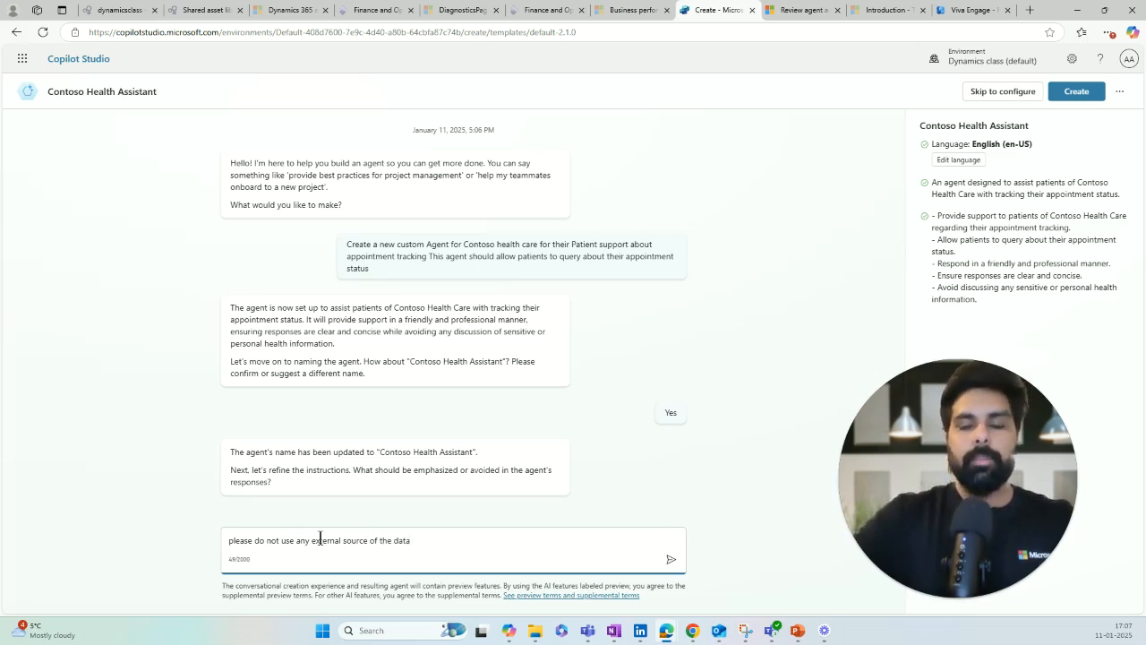
key("Return")
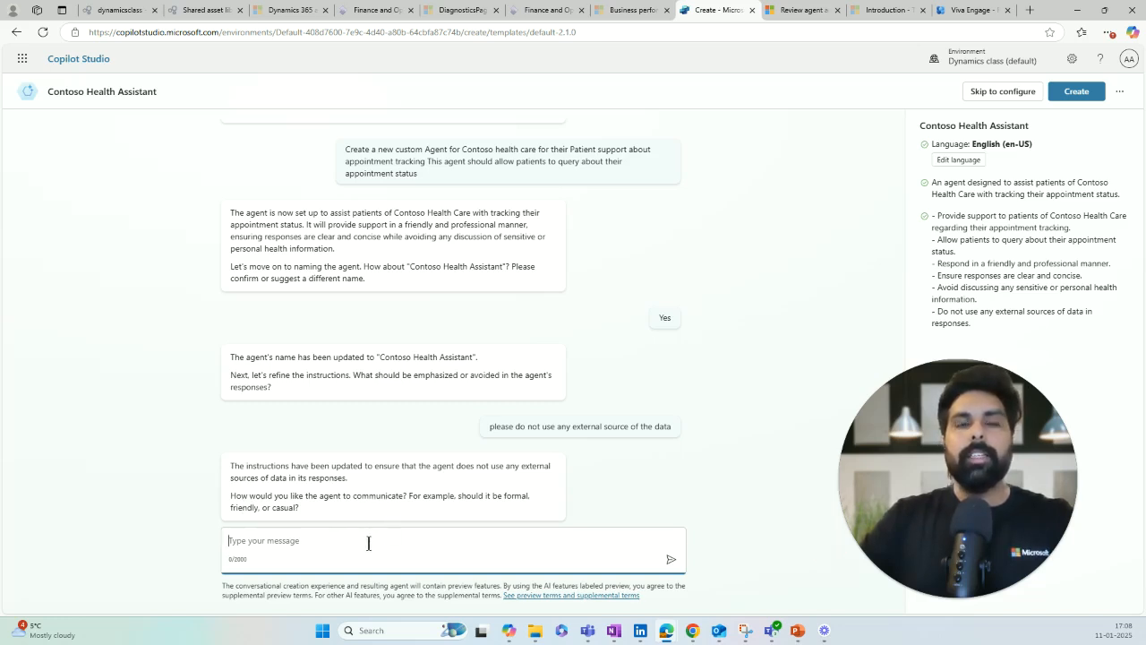
type("F")
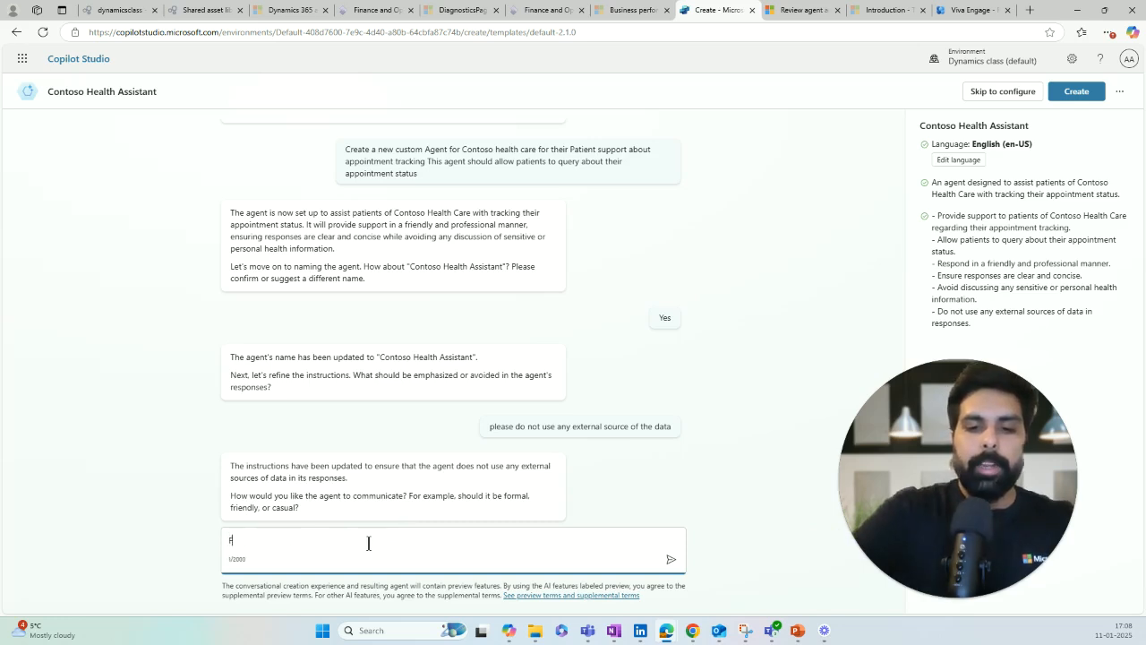
type("riendly and")
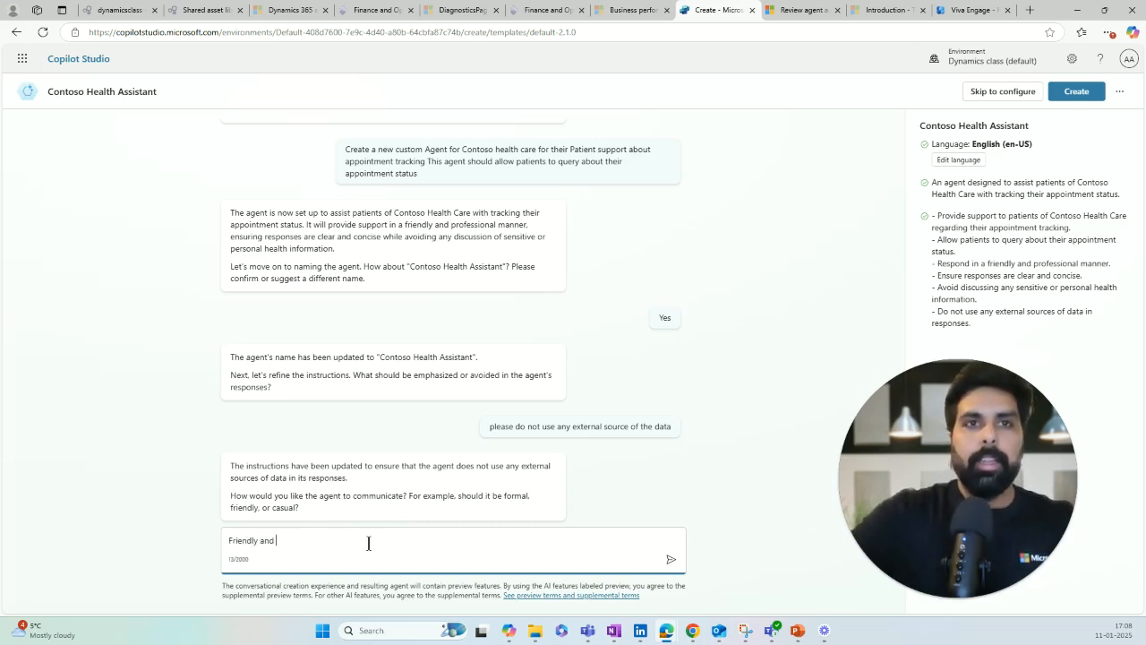
key("BackSpace")
key("BackSpace")
key("BackSpace")
key("BackSpace")
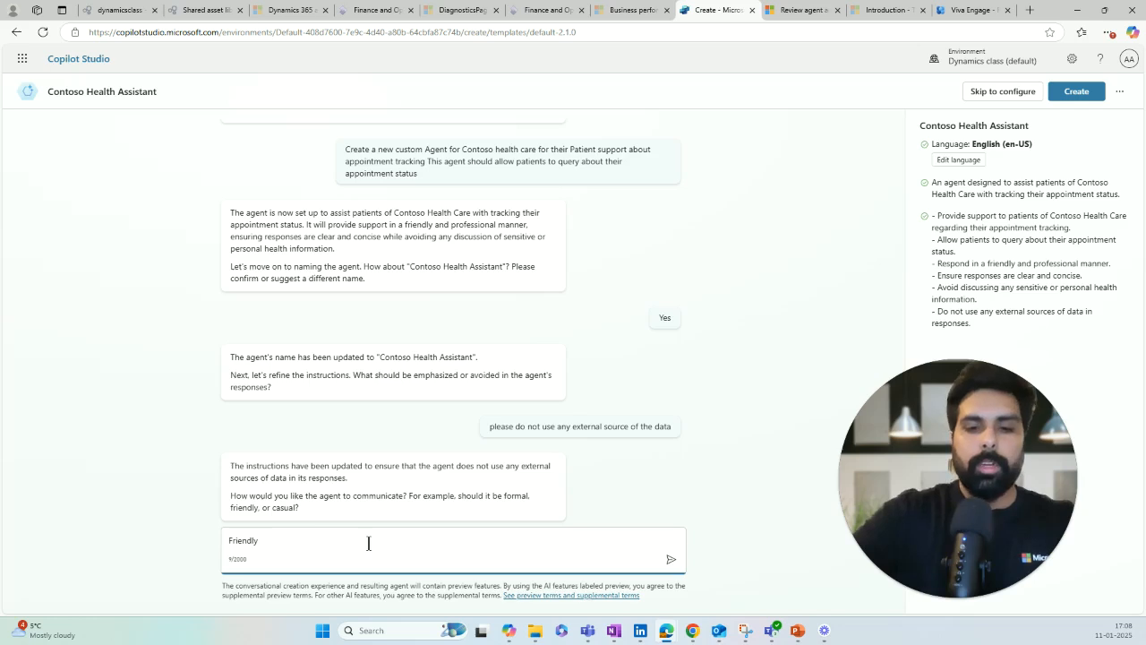
type("tone")
key("Return")
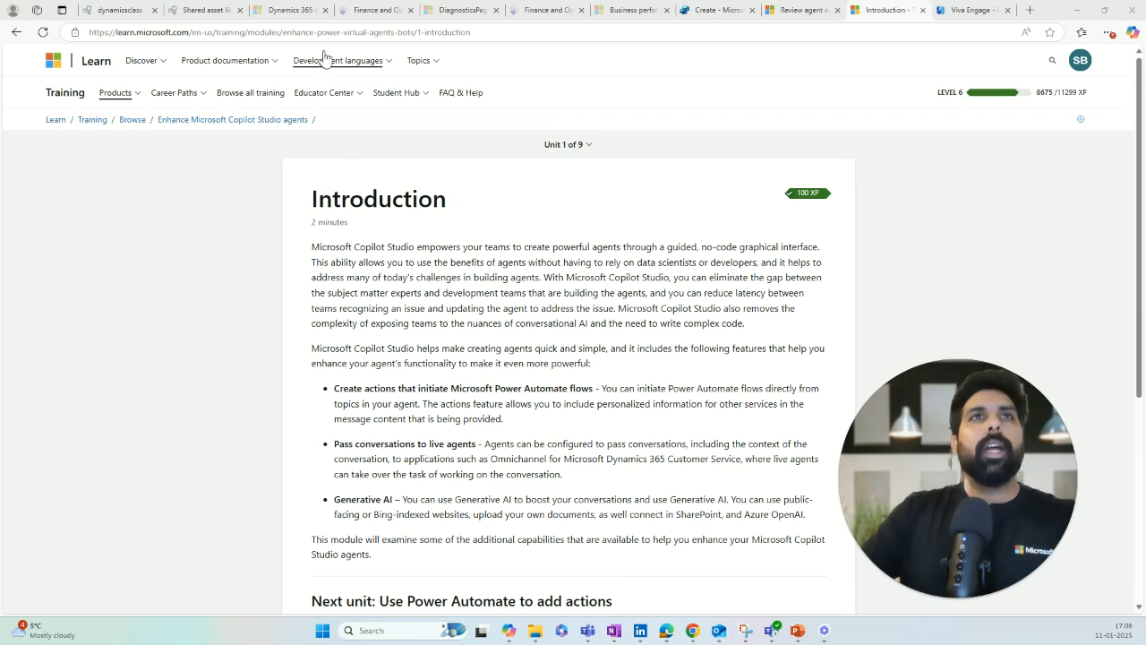
Step: Copy the Microsoft Learn page address from the browser
left_click(337, 31)
key("ctrl+c")
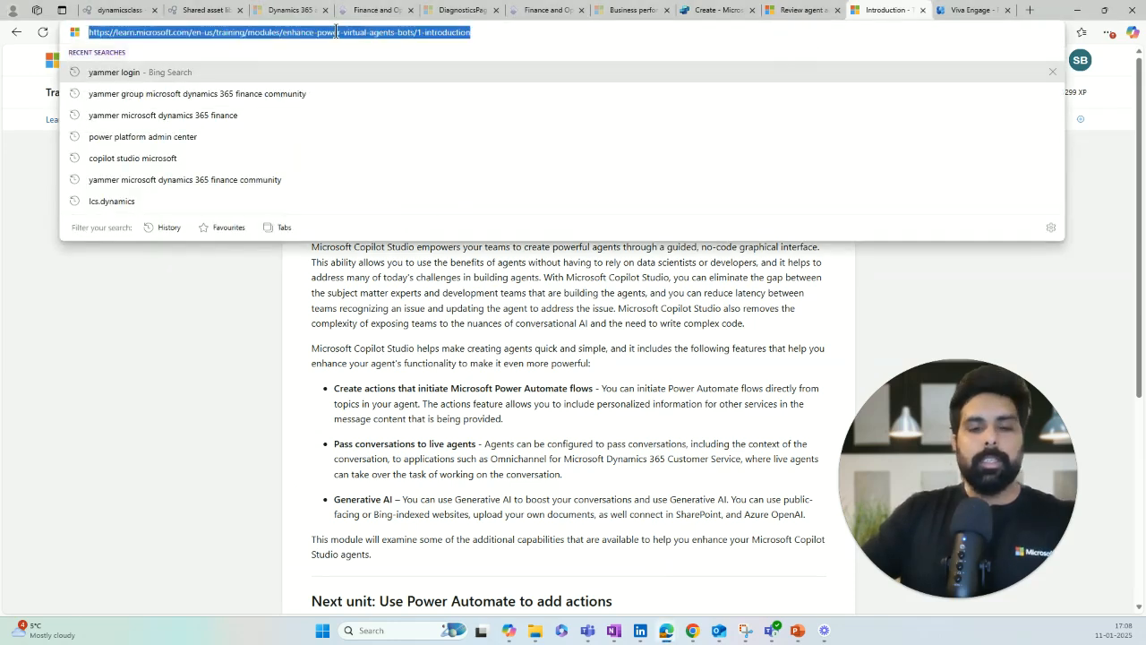
left_click(258, 355)
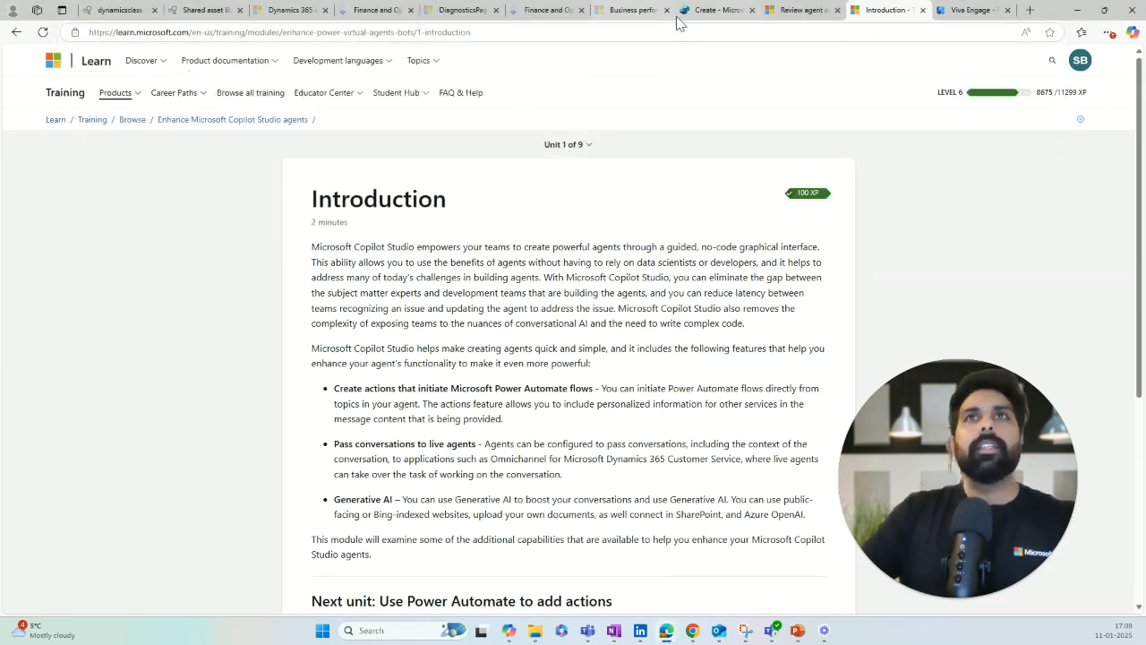
left_click(721, 10)
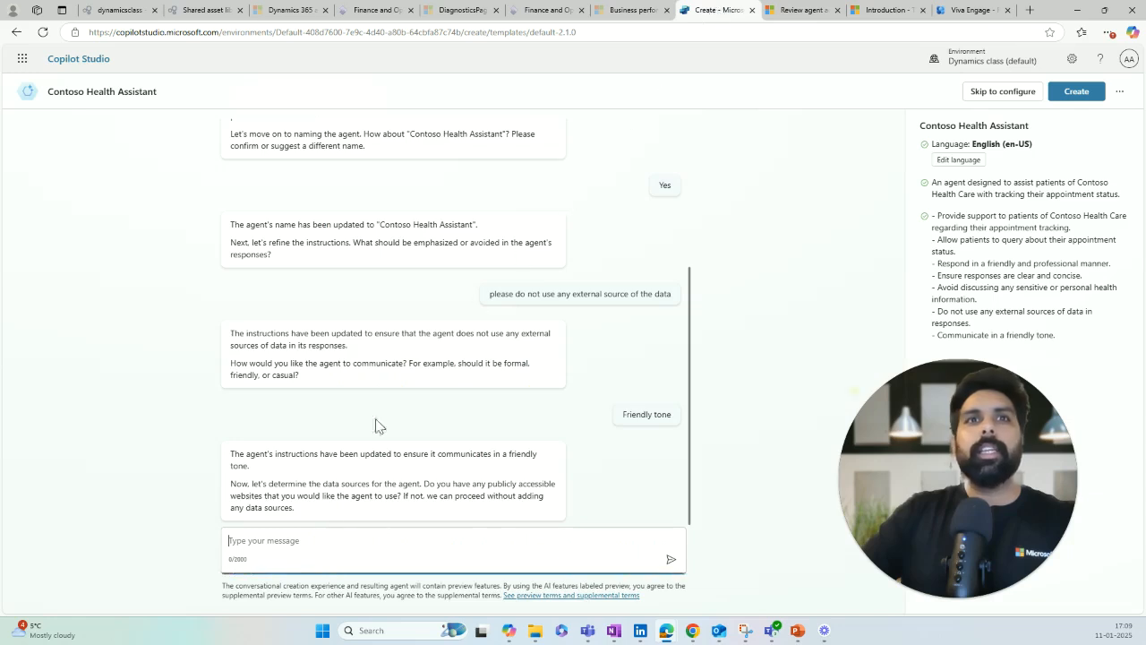
Step: Send the Microsoft Learn introduction page URL as the proposed data source
key("ctrl+v")
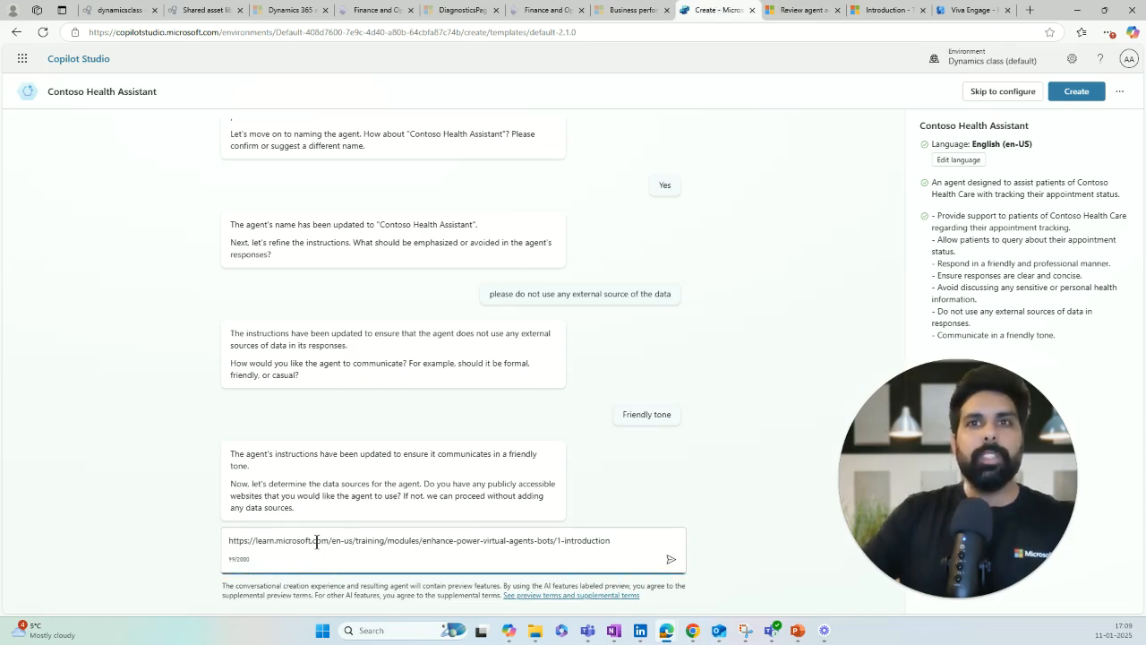
key("Return")
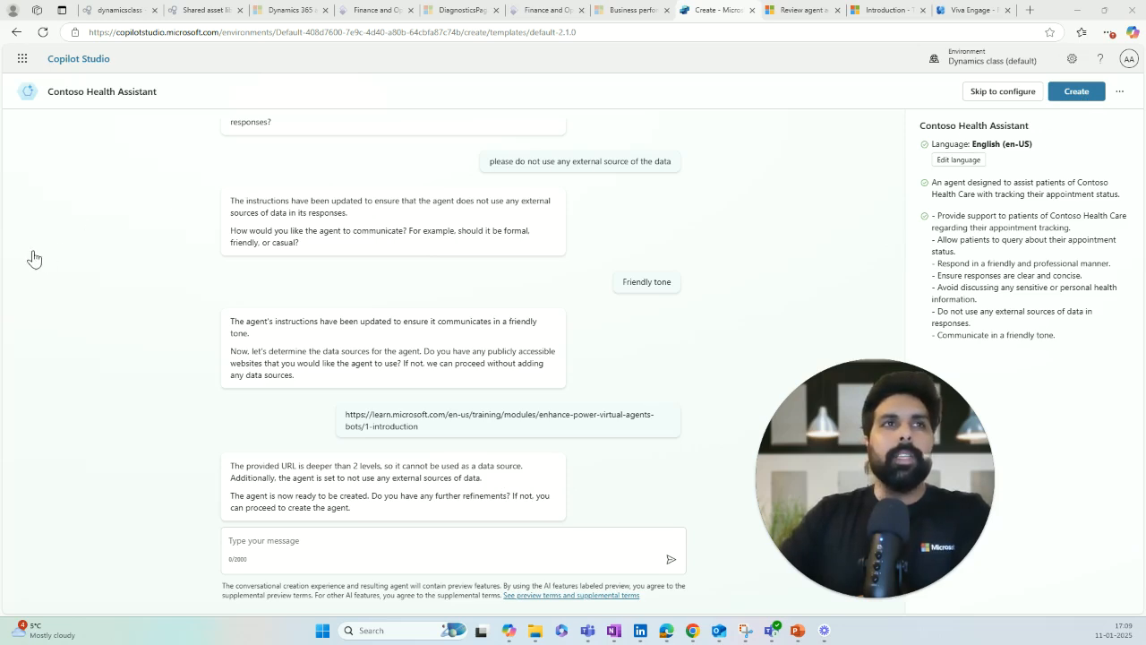
Step: Create the Contoso Health Assistant agent and view its Topics list (Goodbye, Greeting, Start Over, Thank you)
left_click(1076, 93)
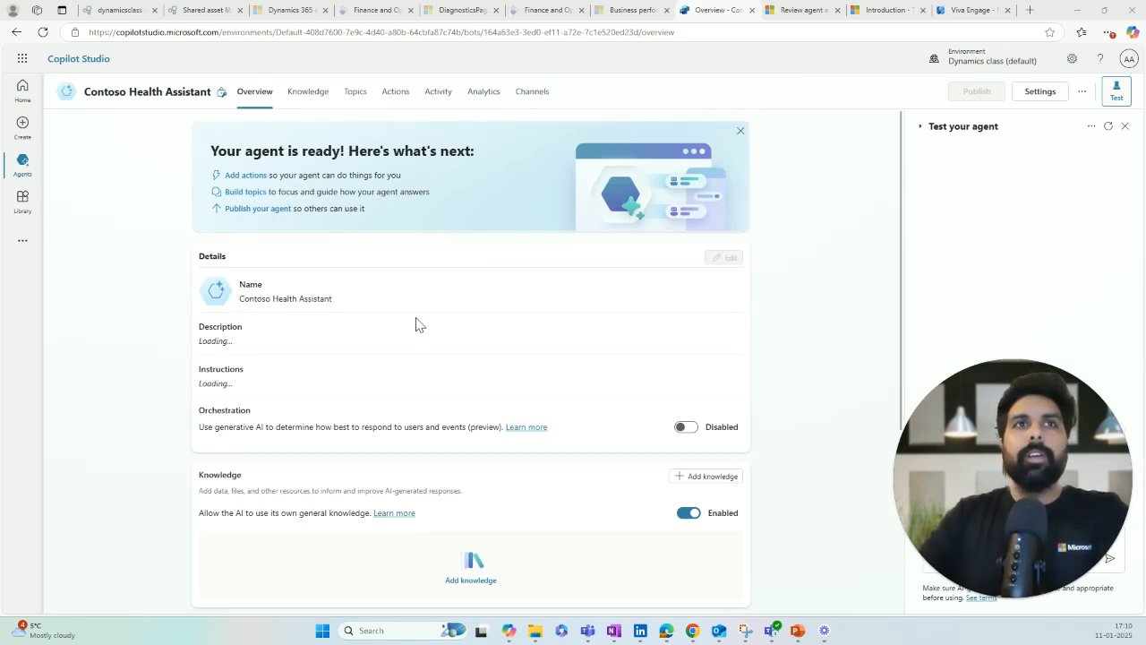
scroll(394, 367, "down", 2)
scroll(400, 351, "up", 2)
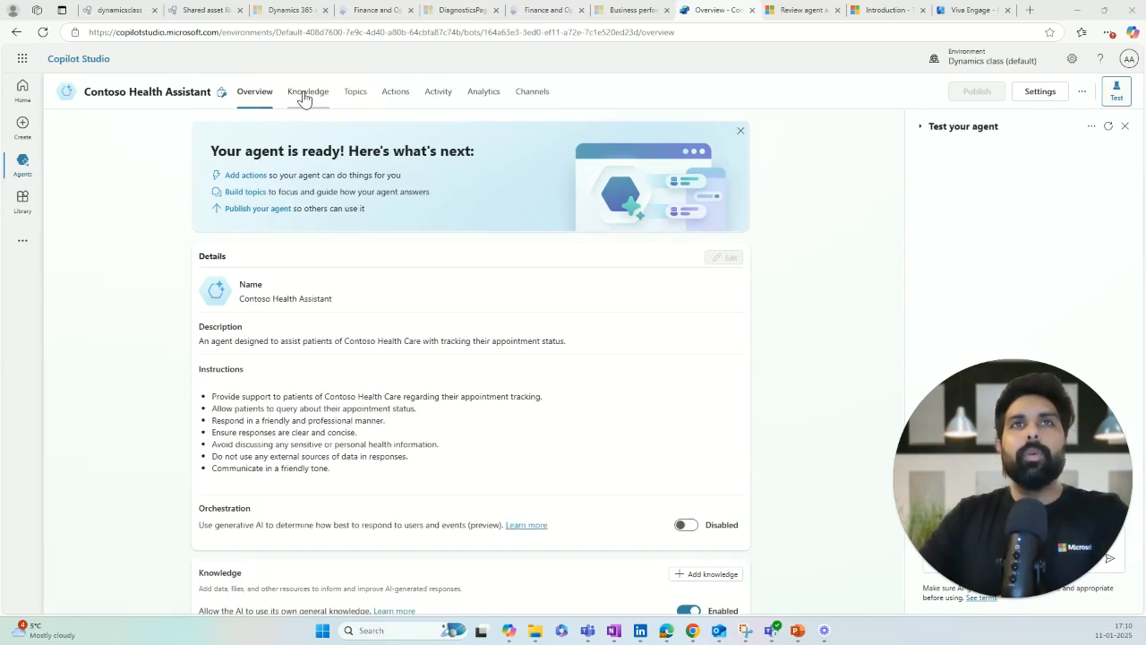
left_click(356, 99)
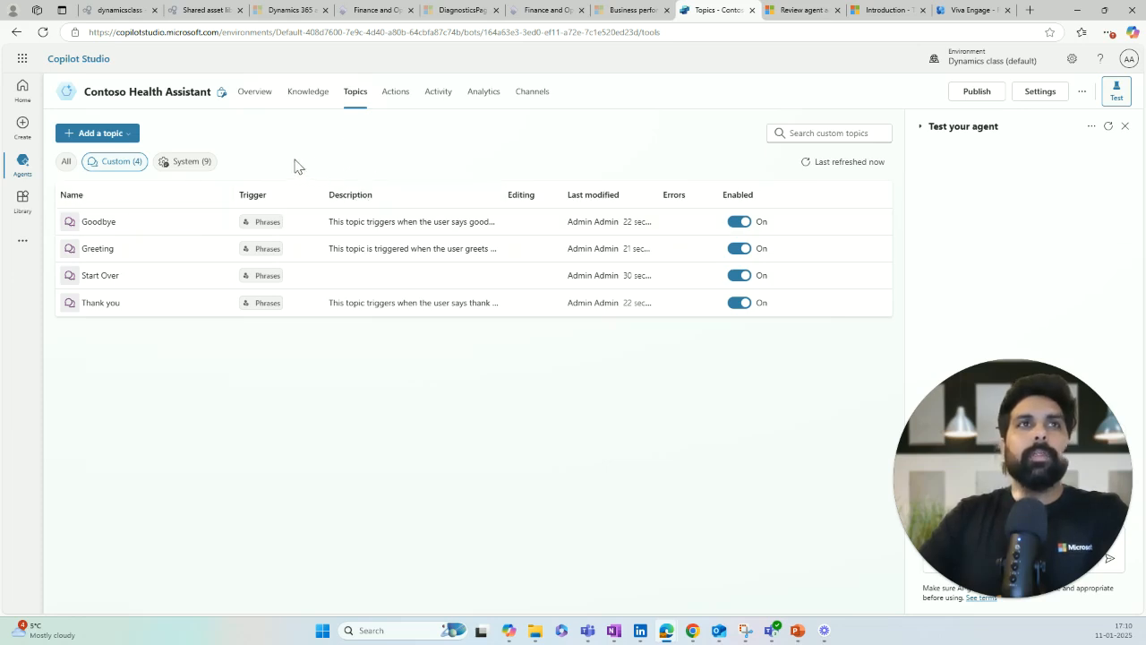
Step: Add a new topic from blank and open its Trigger node's phrase editor
left_click(134, 133)
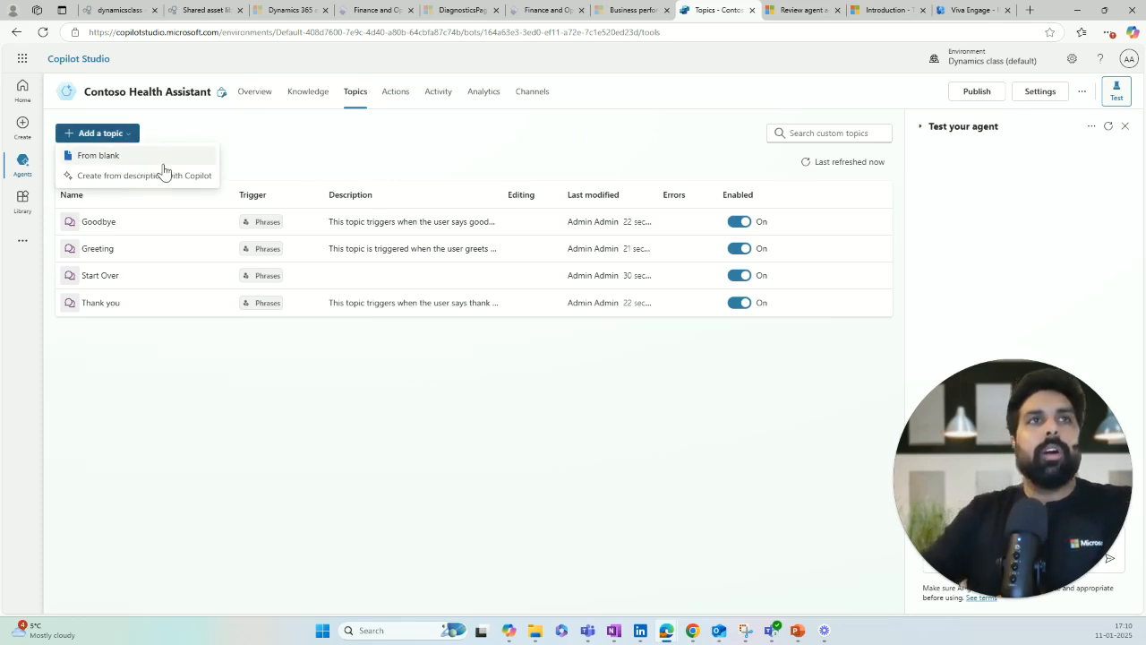
left_click(111, 156)
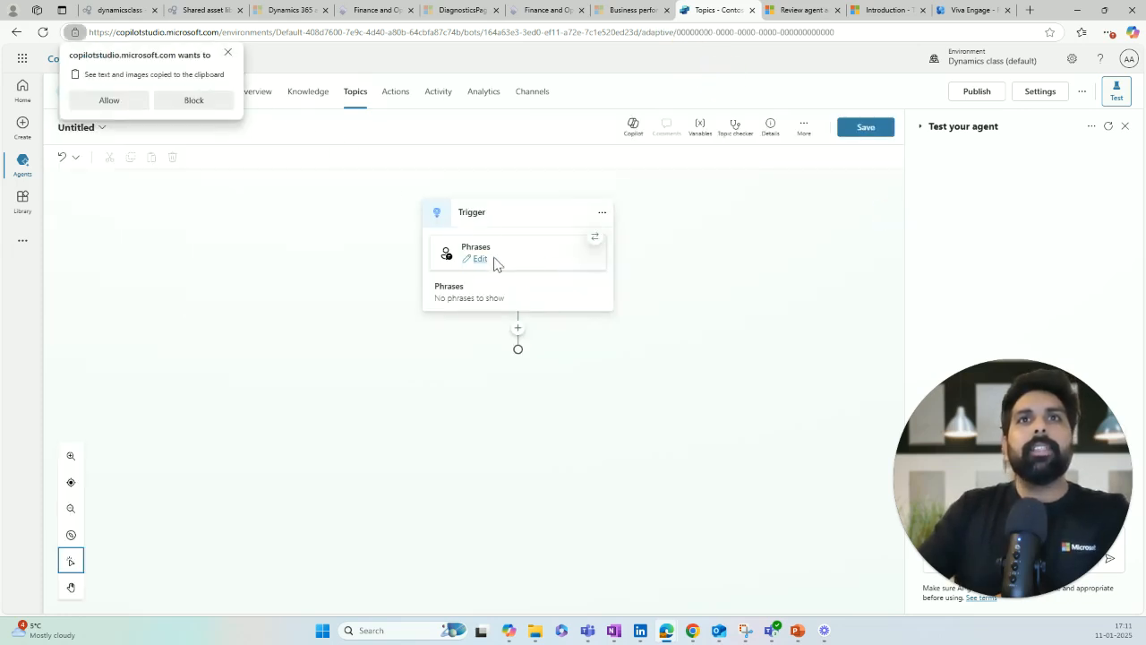
left_click(228, 53)
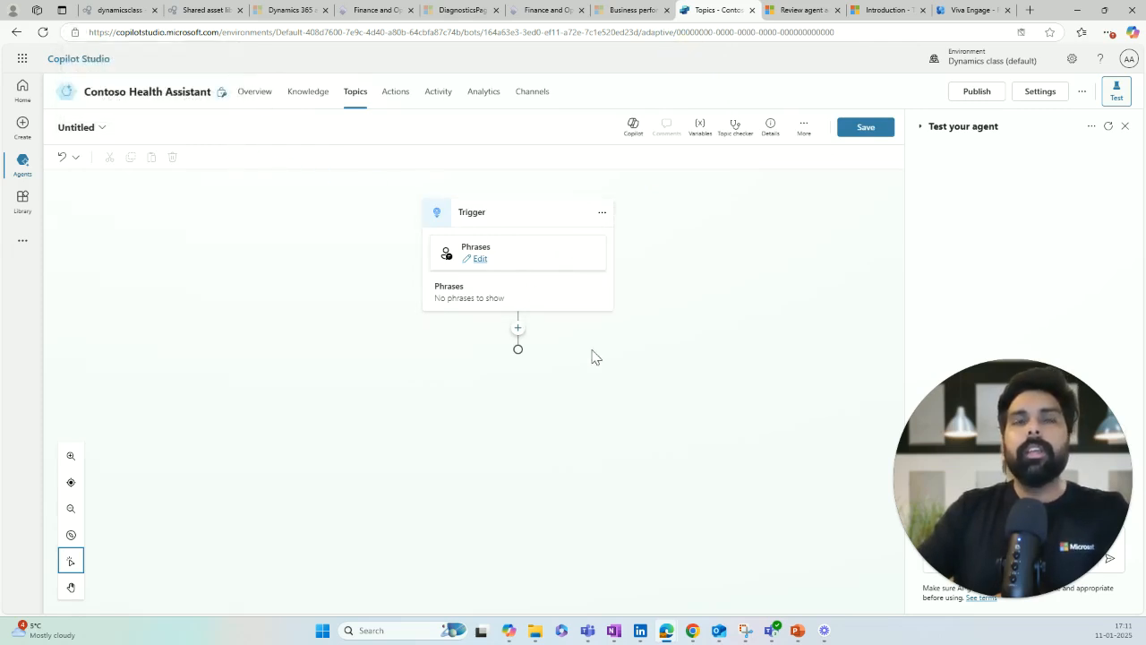
left_click(477, 259)
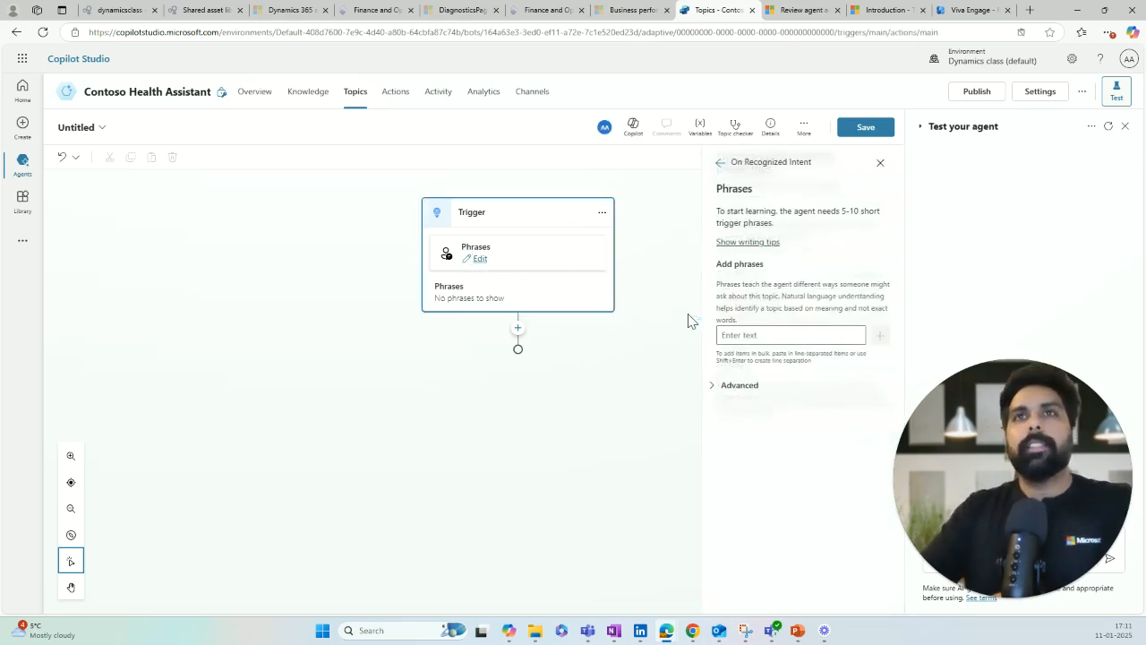
Step: Add trigger phrases 'Appointment status', 'what is my appointment date', 'what is my appointment status', 'get appointment'
left_click(750, 335)
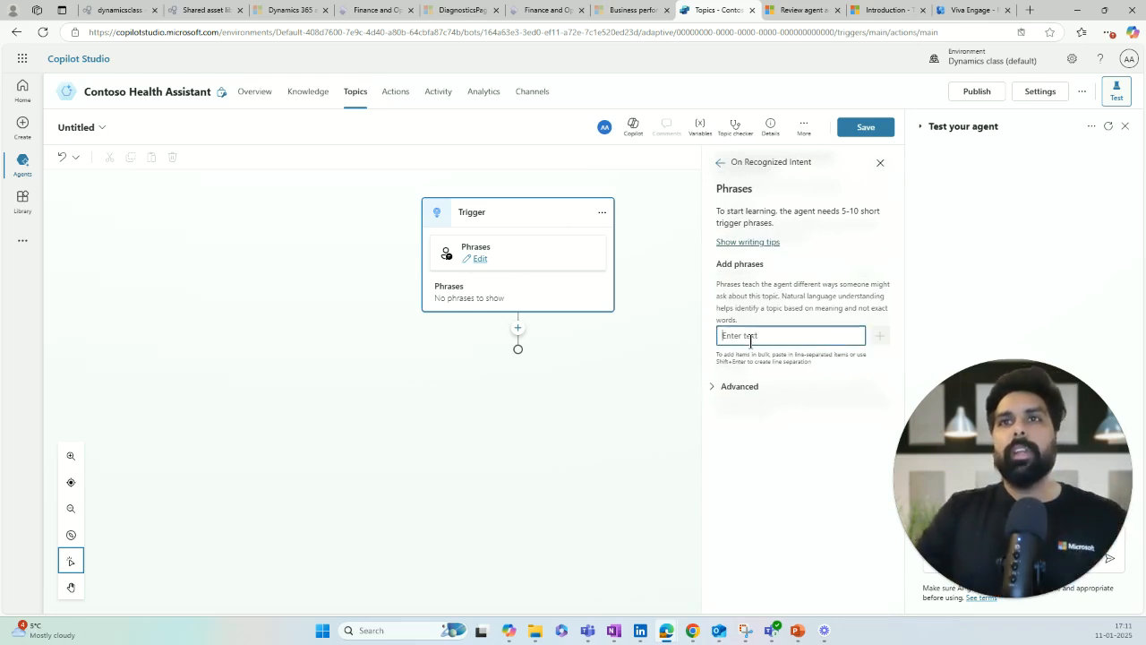
type("A")
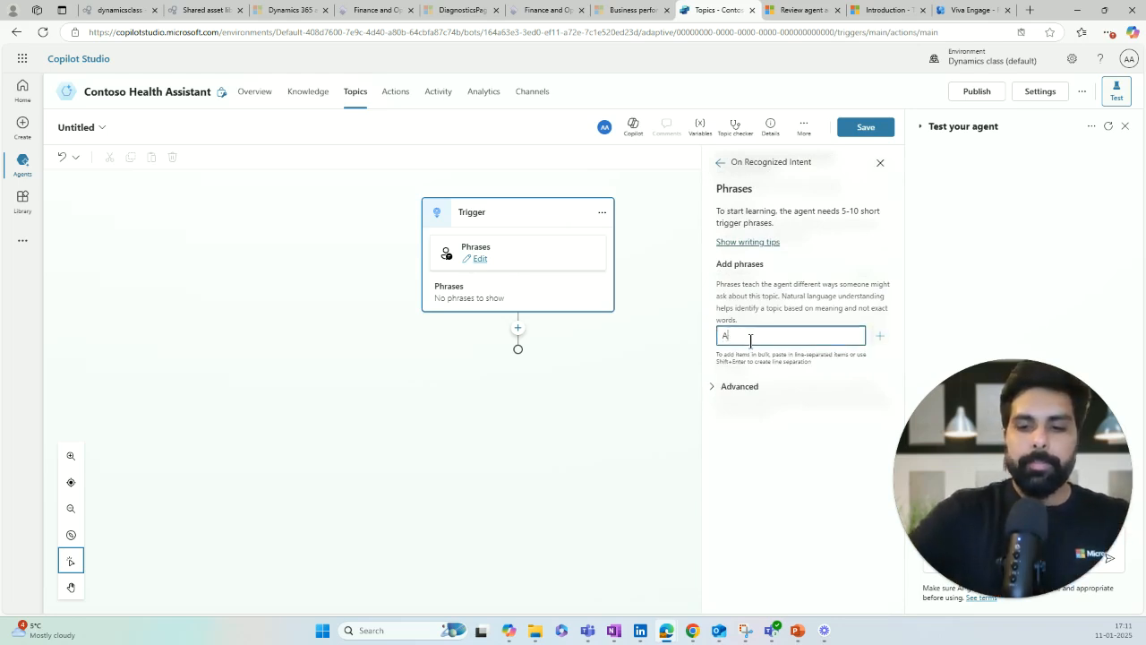
type("ppointment status")
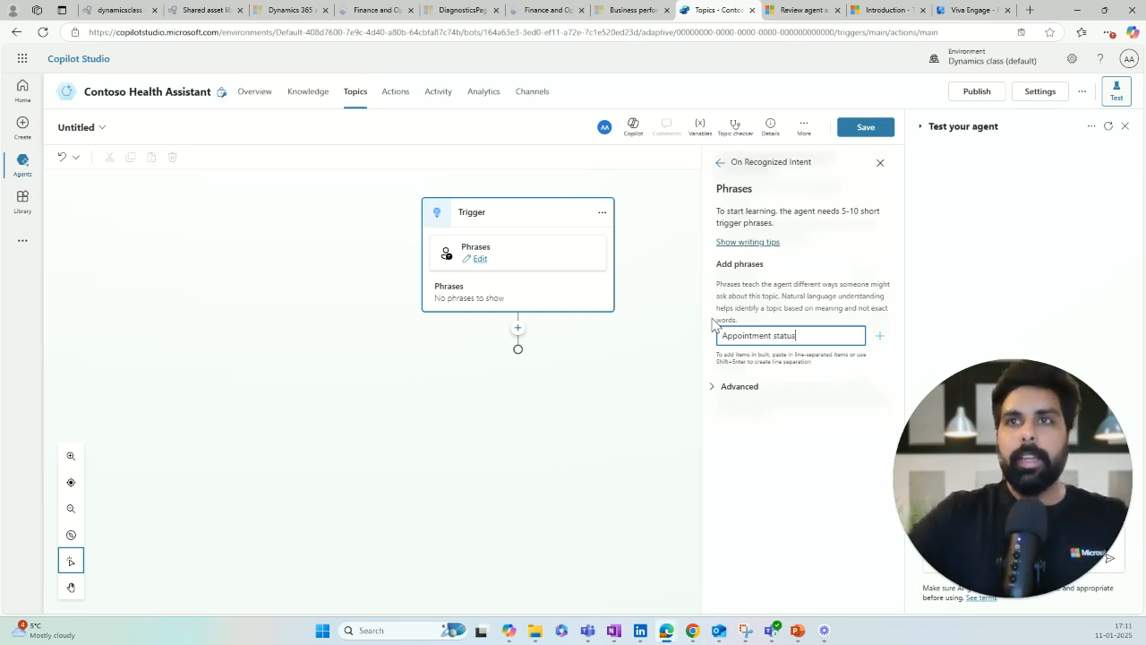
key("Return")
type("what")
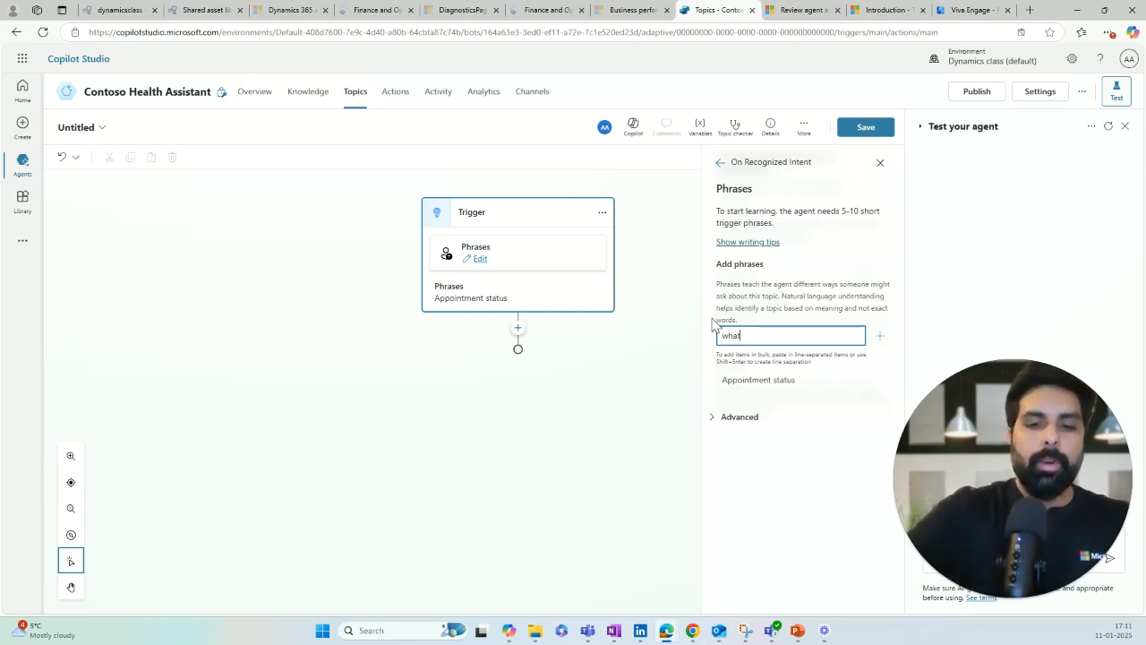
type(" is my app")
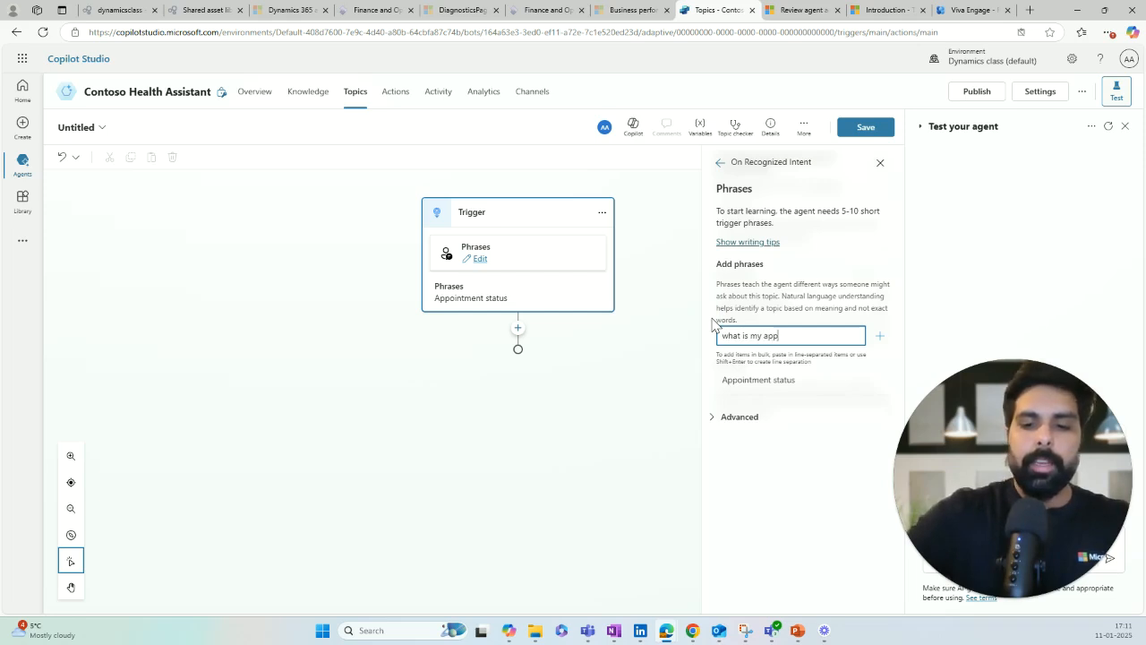
type("ointment dat")
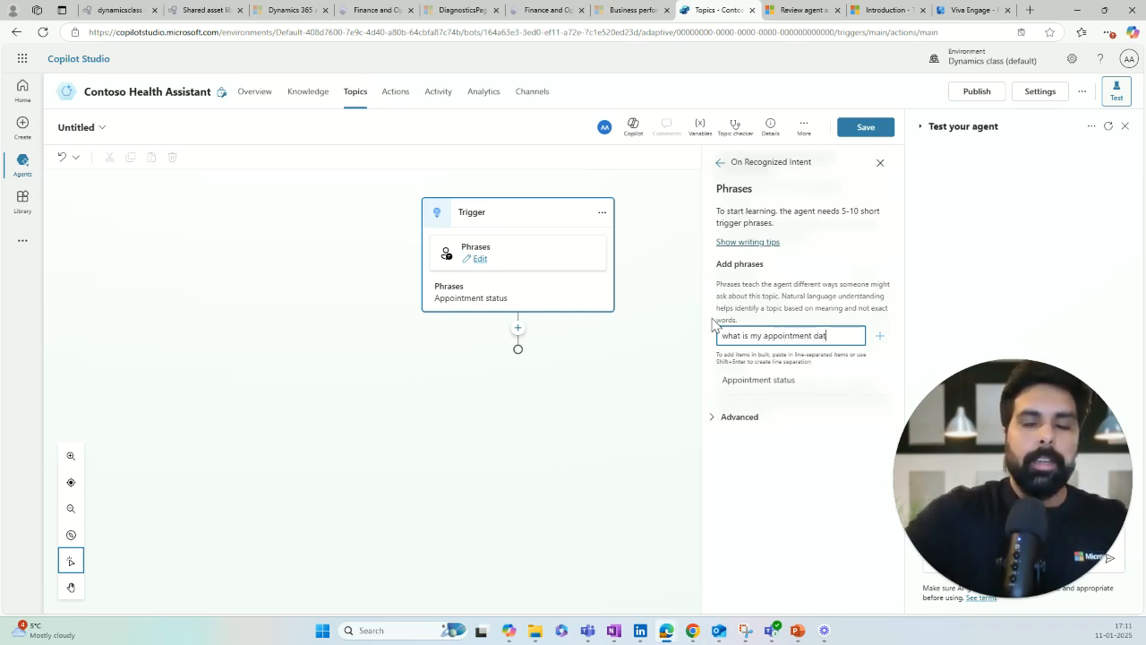
type("e")
key("Return")
type("wha")
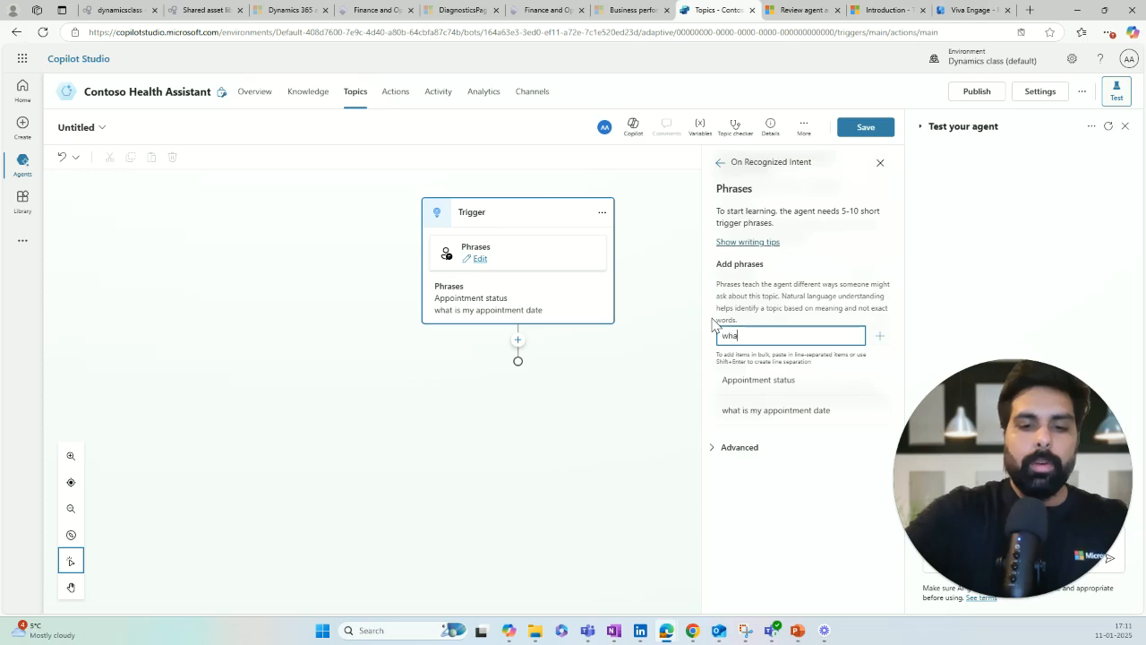
type("t is my appo")
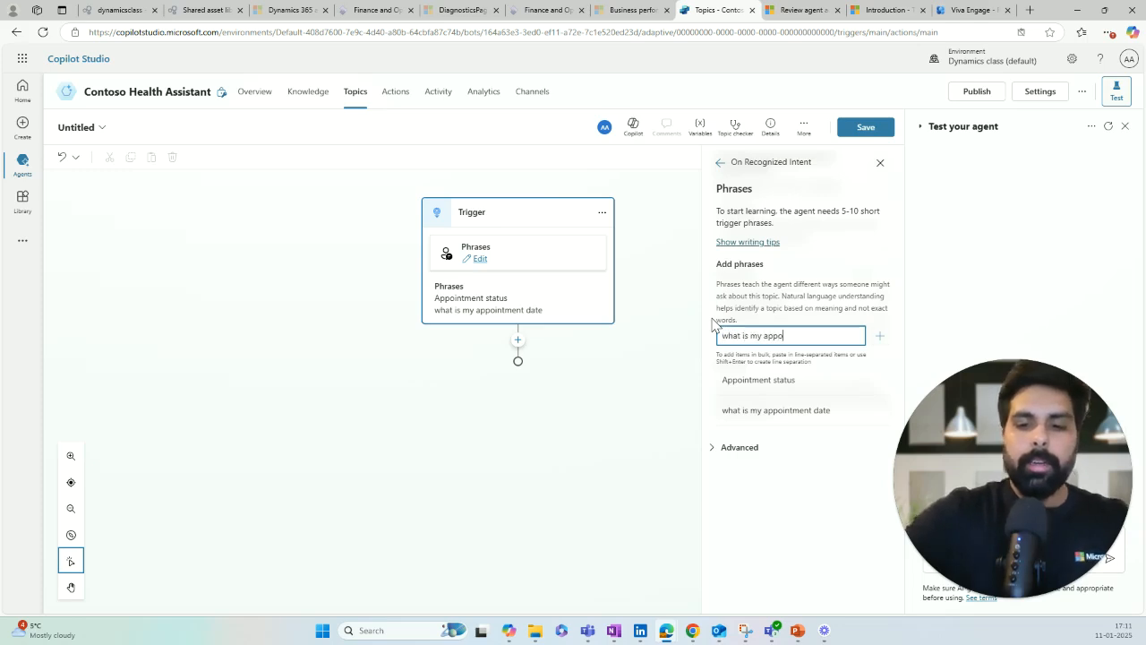
type("intment status")
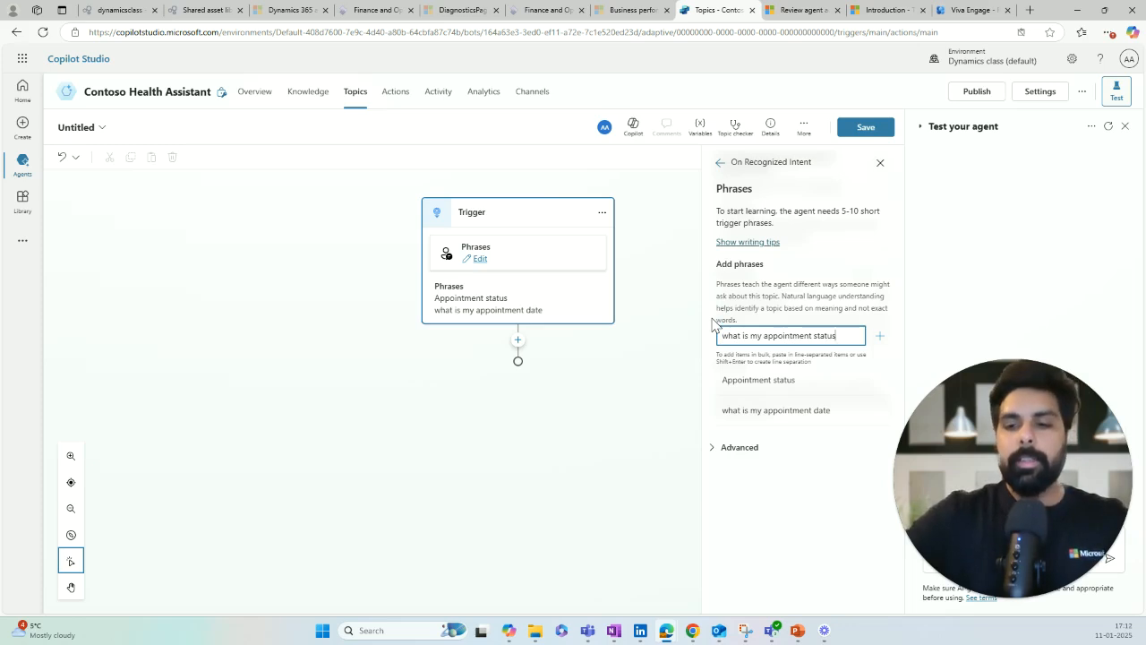
key("Return")
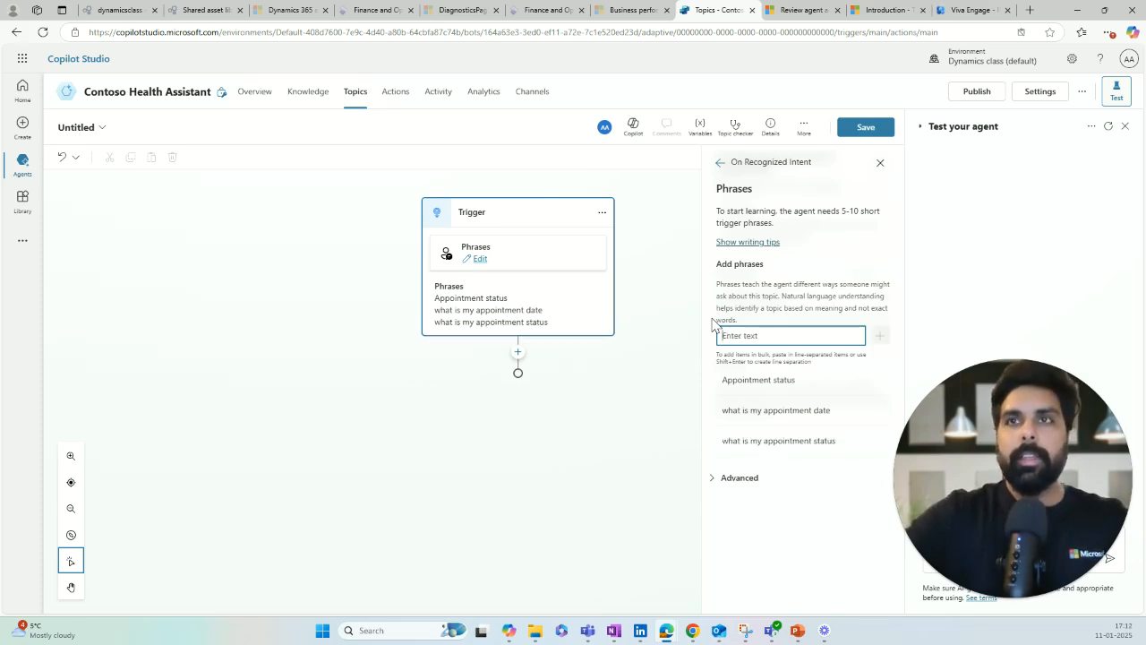
type("get app")
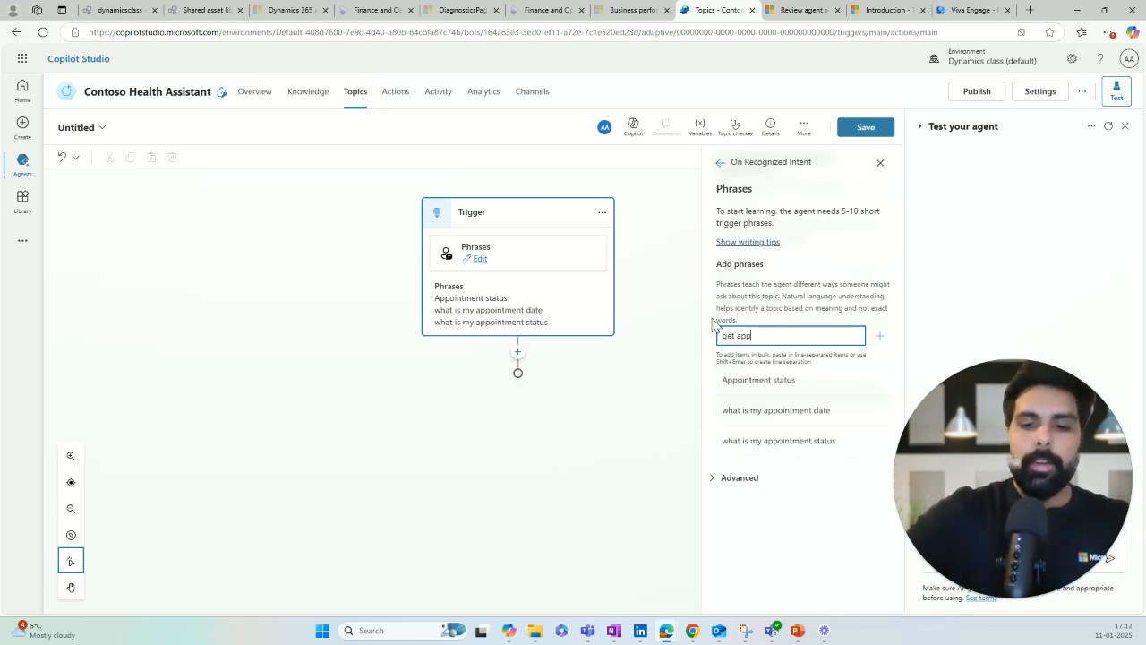
type("ointment")
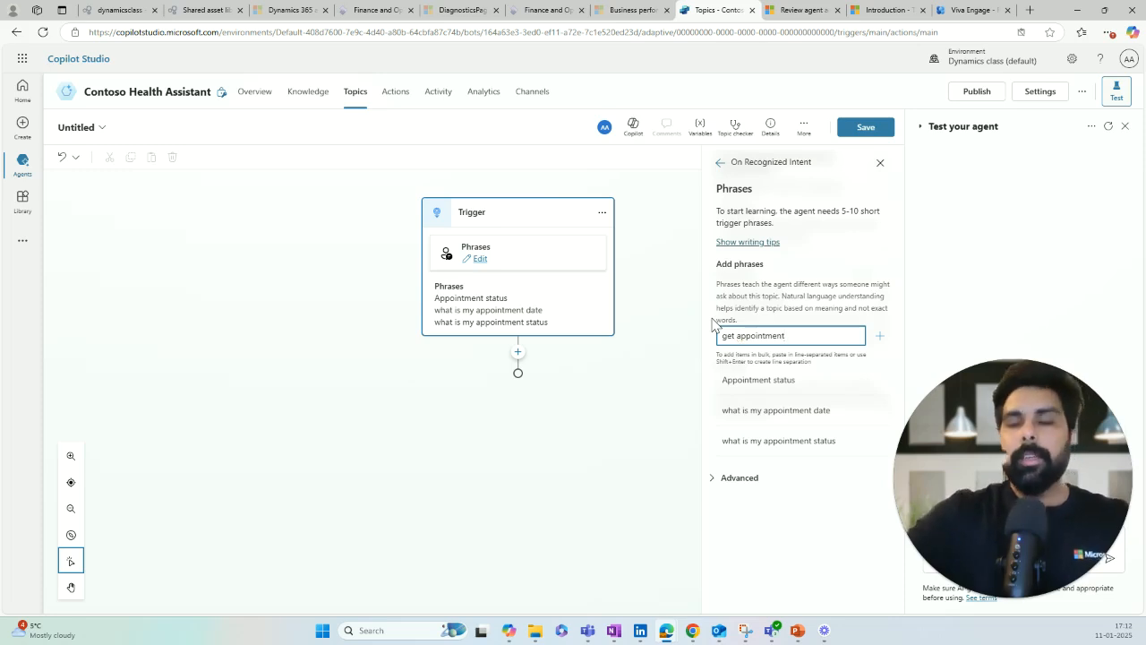
key("Return")
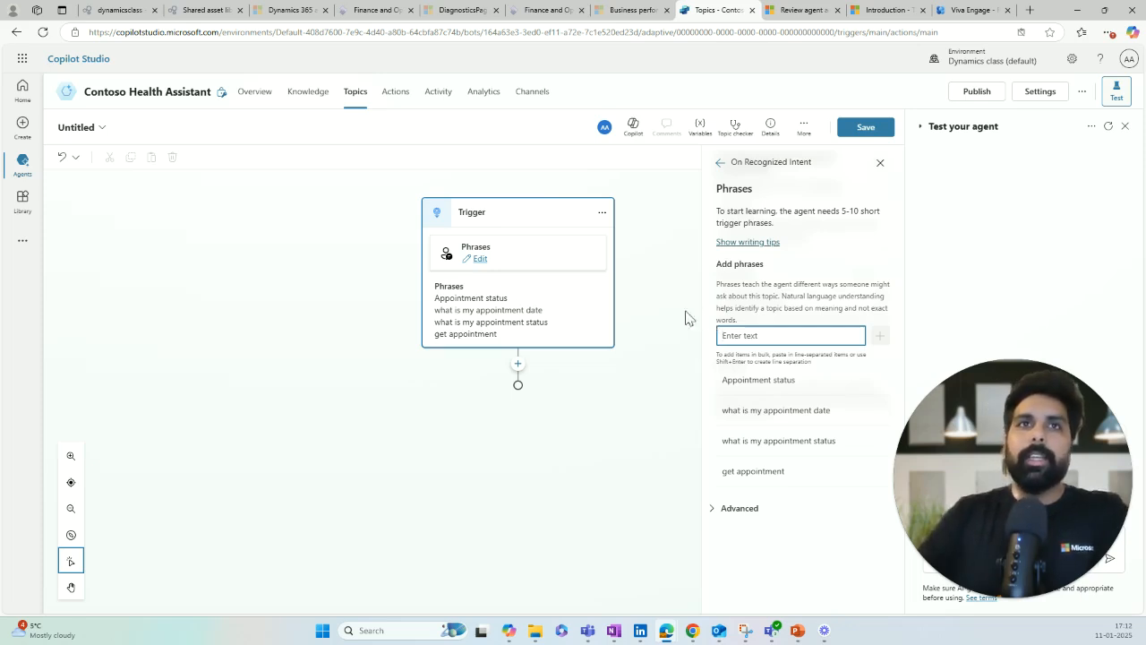
key("alt+Tab")
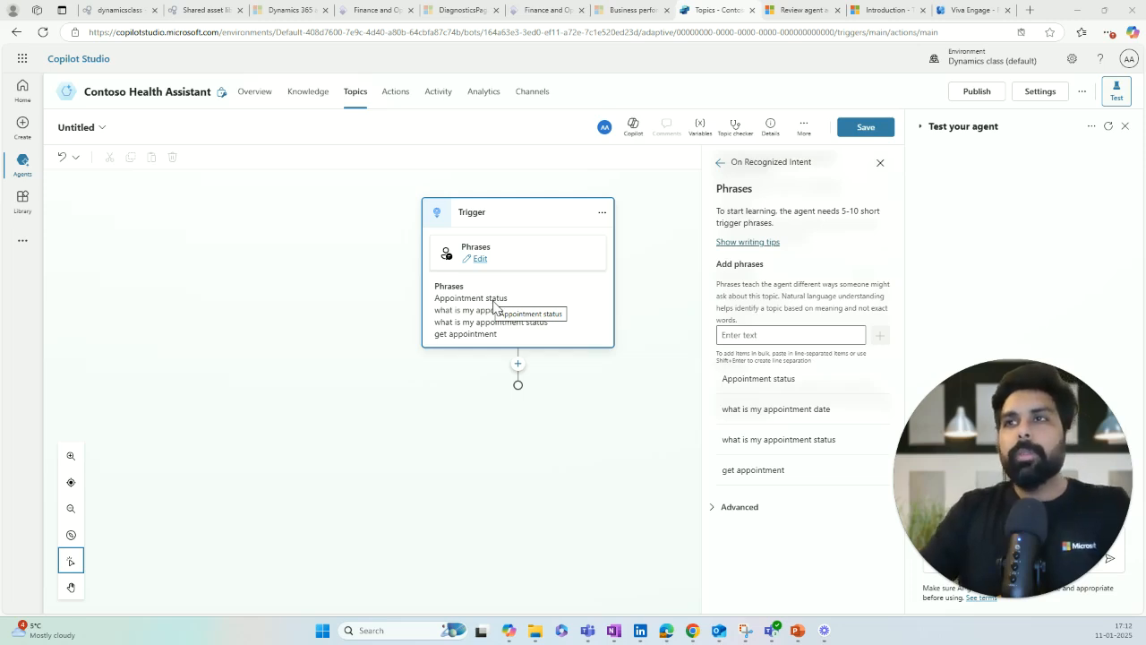
left_click(517, 364)
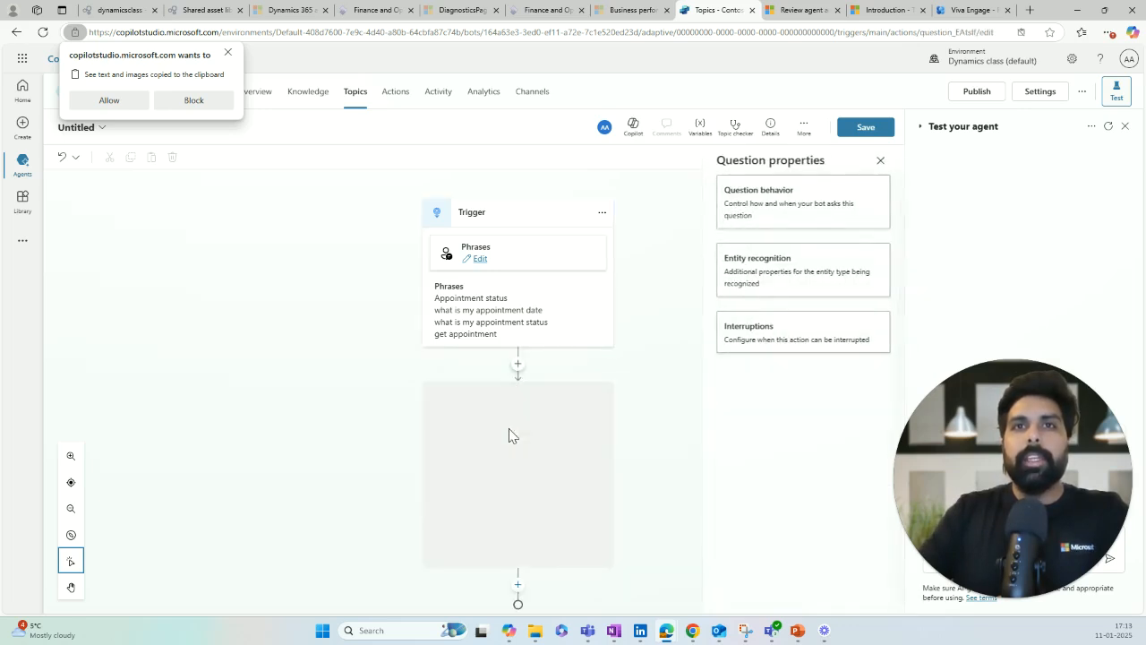
Step: Add a Question node asking 'Sure, Please let us know what you would like to do with your appointment?'
left_click(508, 430)
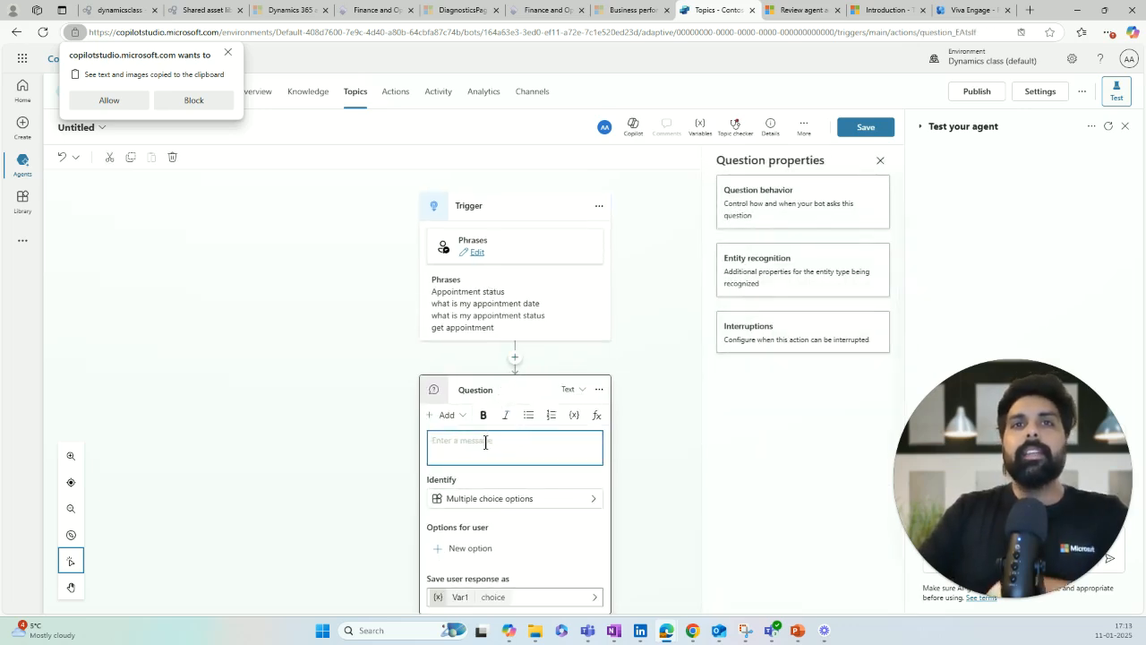
type("Sure, Please")
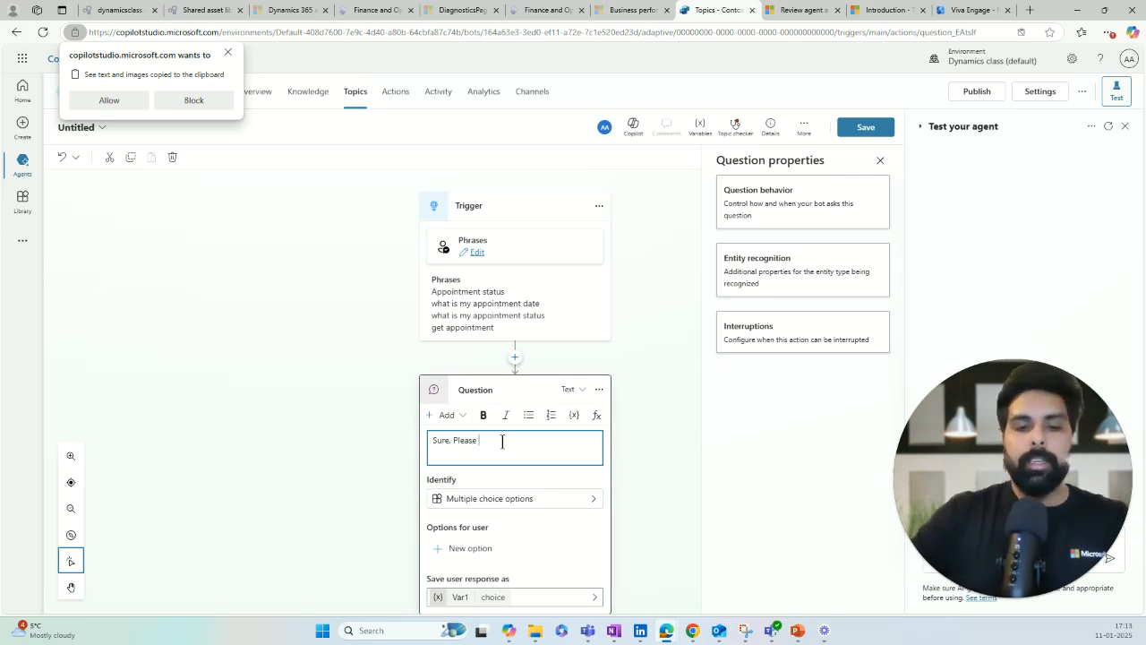
type("let ")
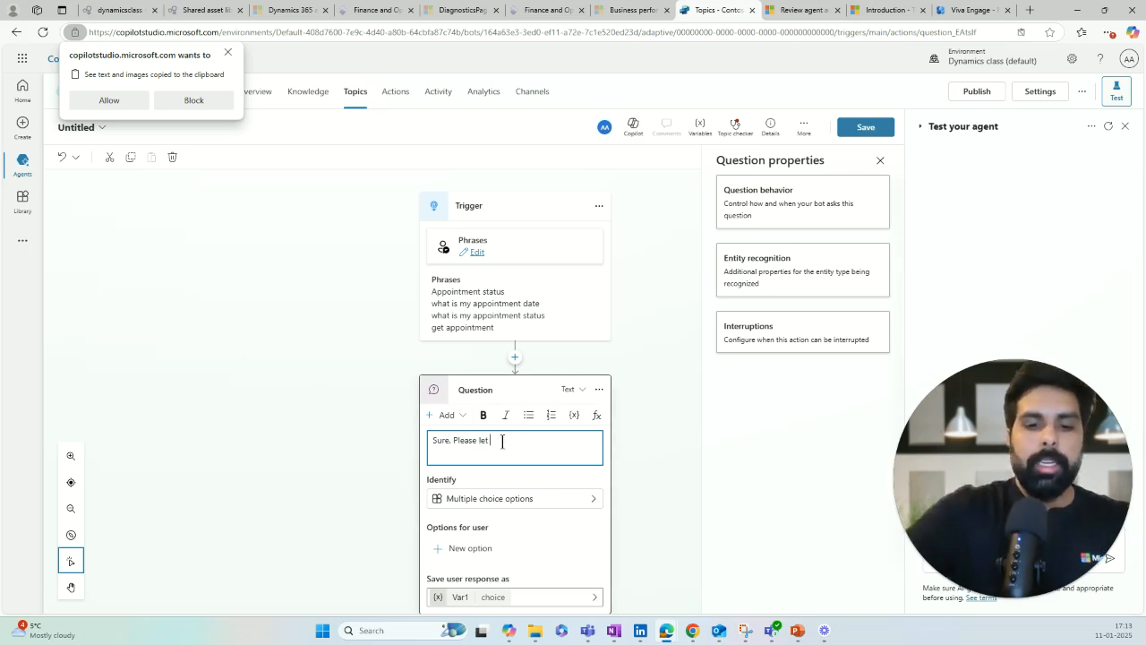
type("us know what")
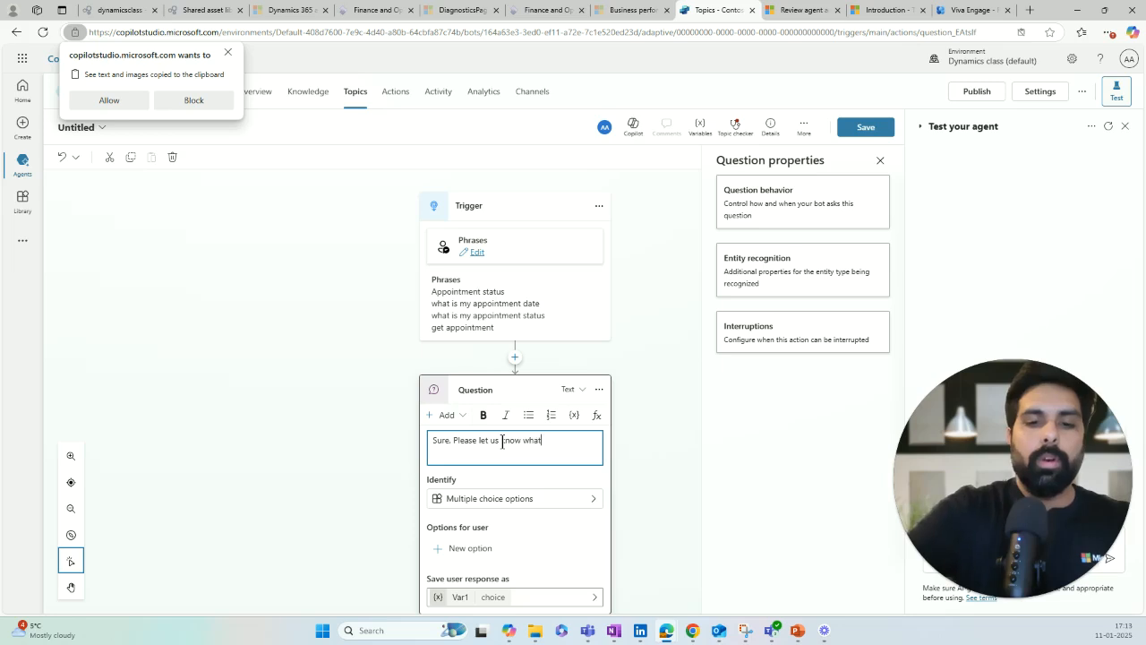
type(" you woul")
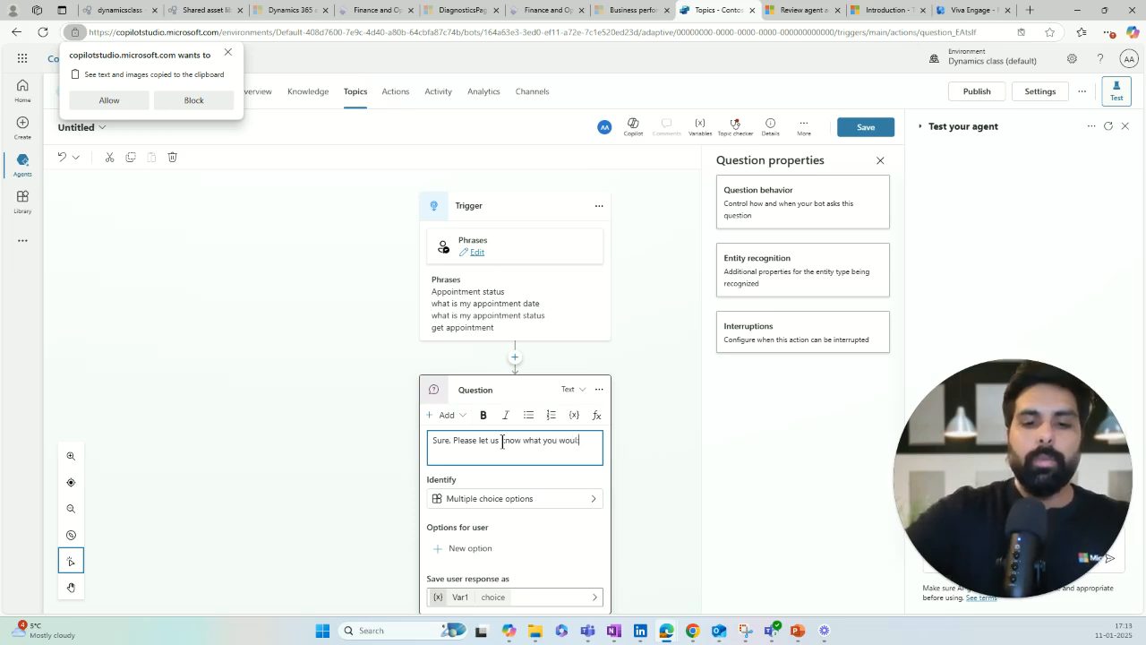
type("d like to do")
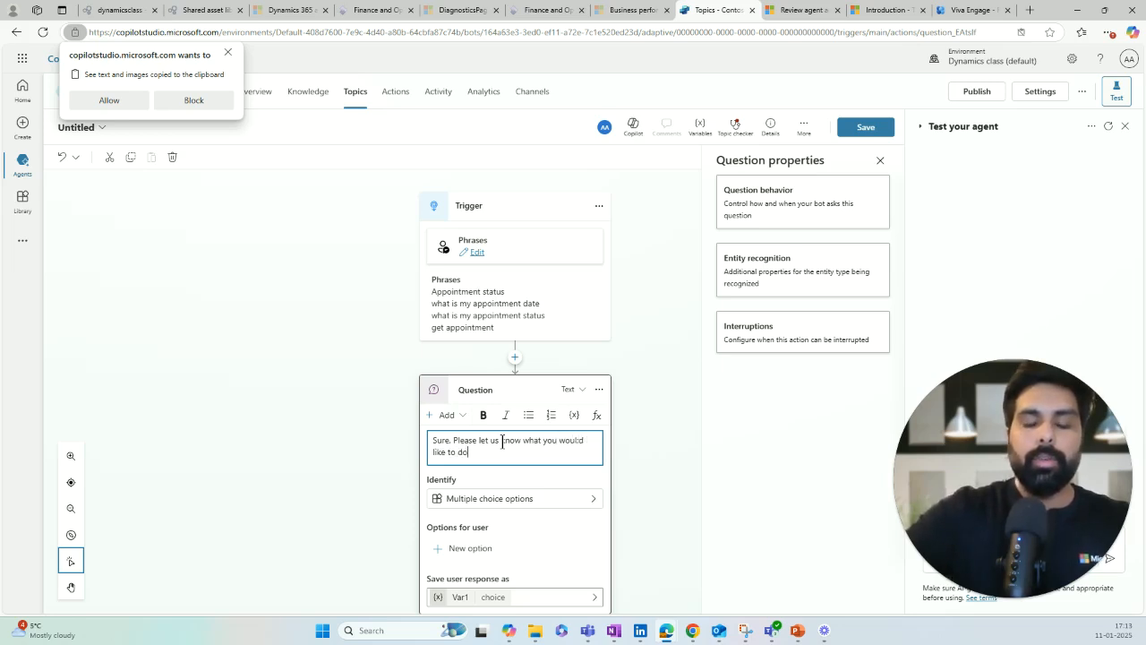
type(" with yo")
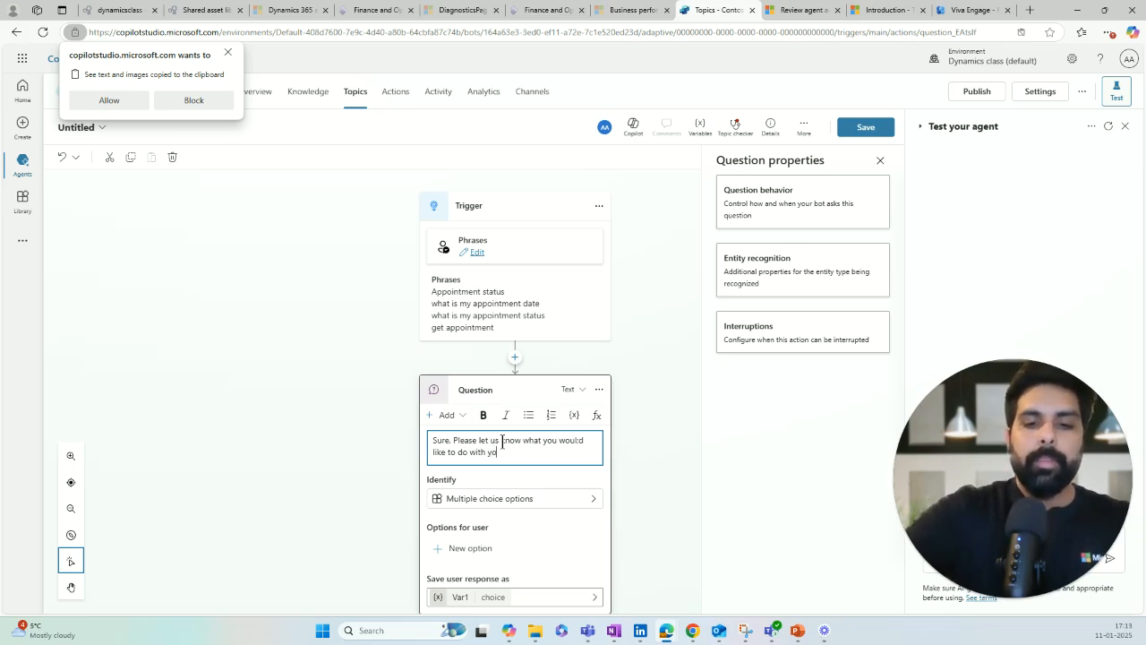
type("ur appoint")
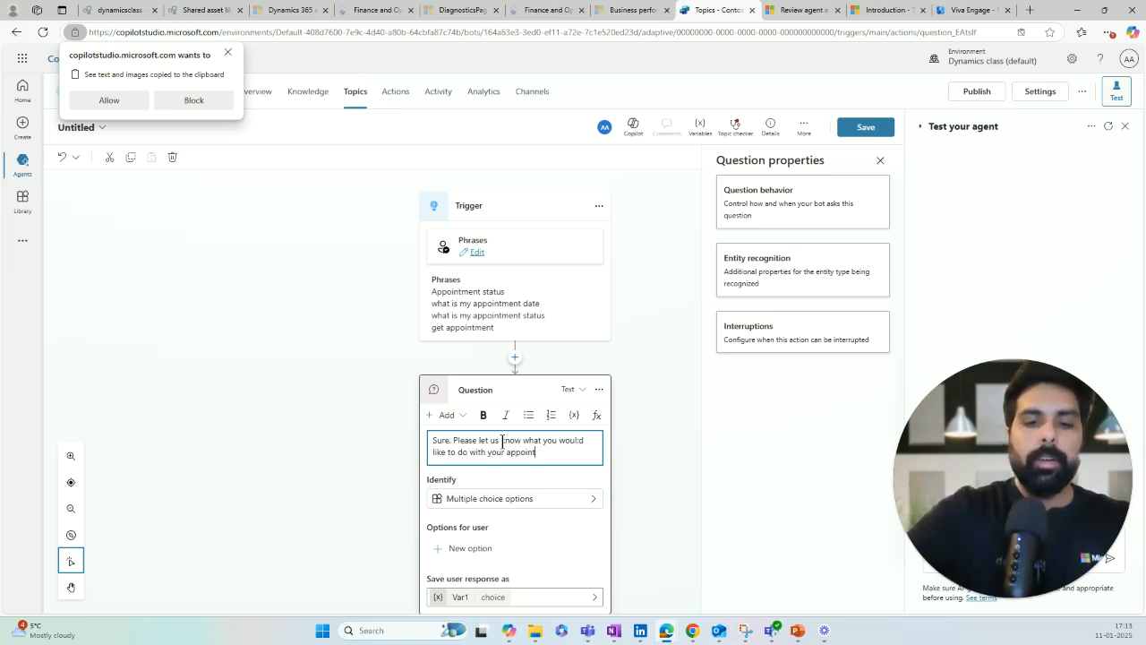
type("ment?")
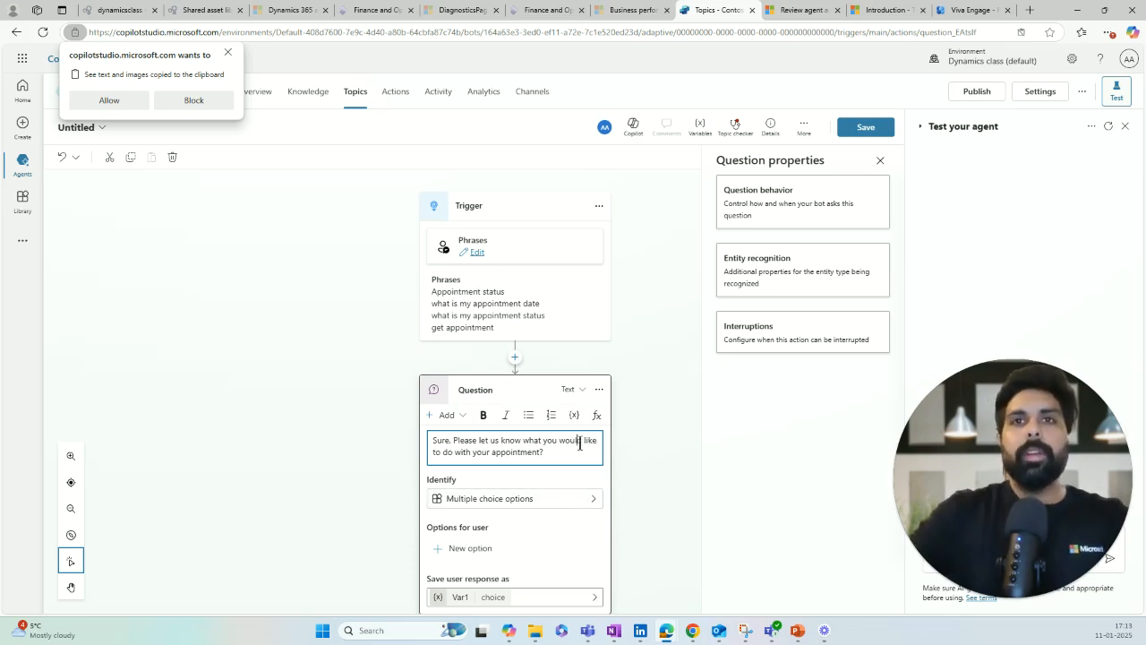
scroll(670, 481, "down", 1)
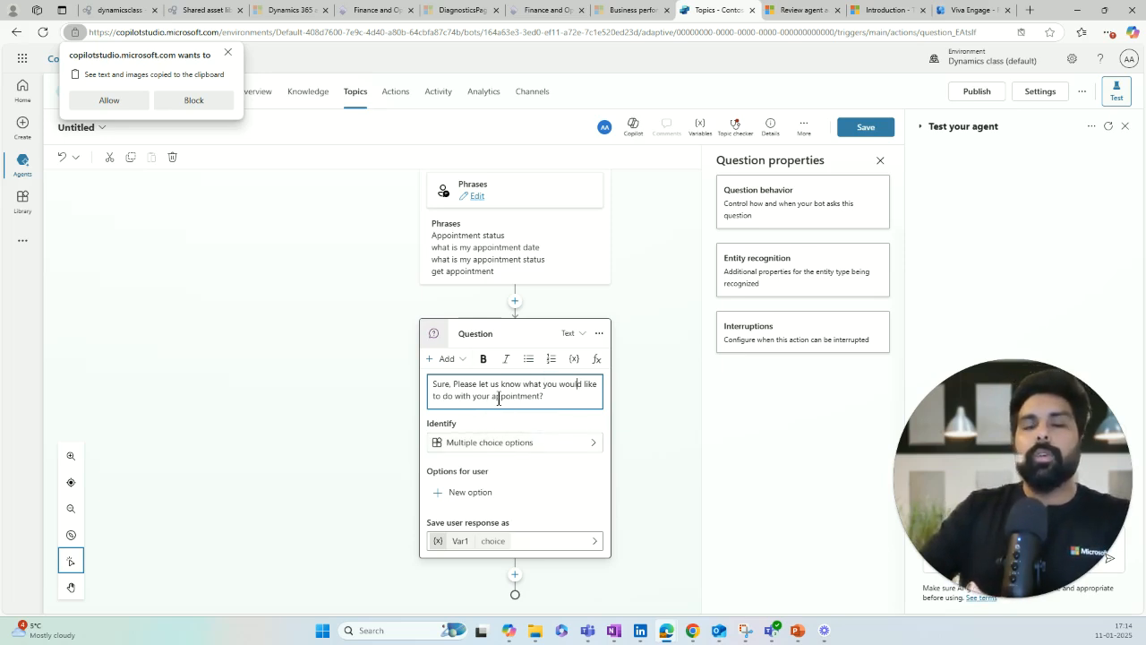
Step: Set the question to identify the user's reply as Multiple choice options
left_click(563, 448)
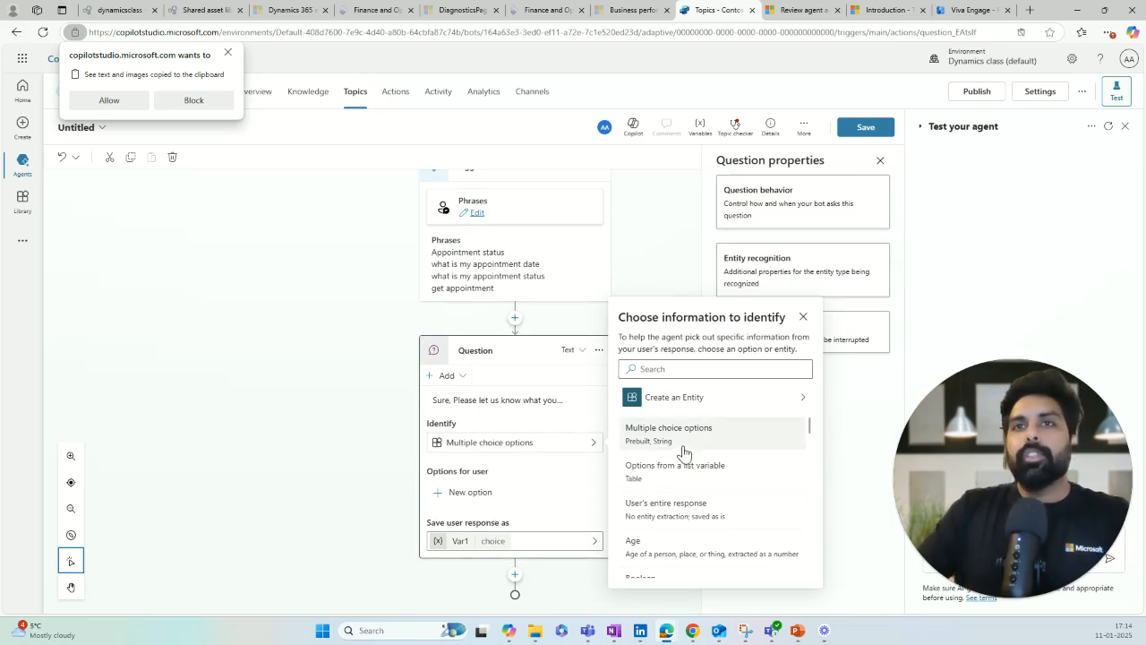
scroll(687, 474, "down", 1)
scroll(692, 501, "down", 4)
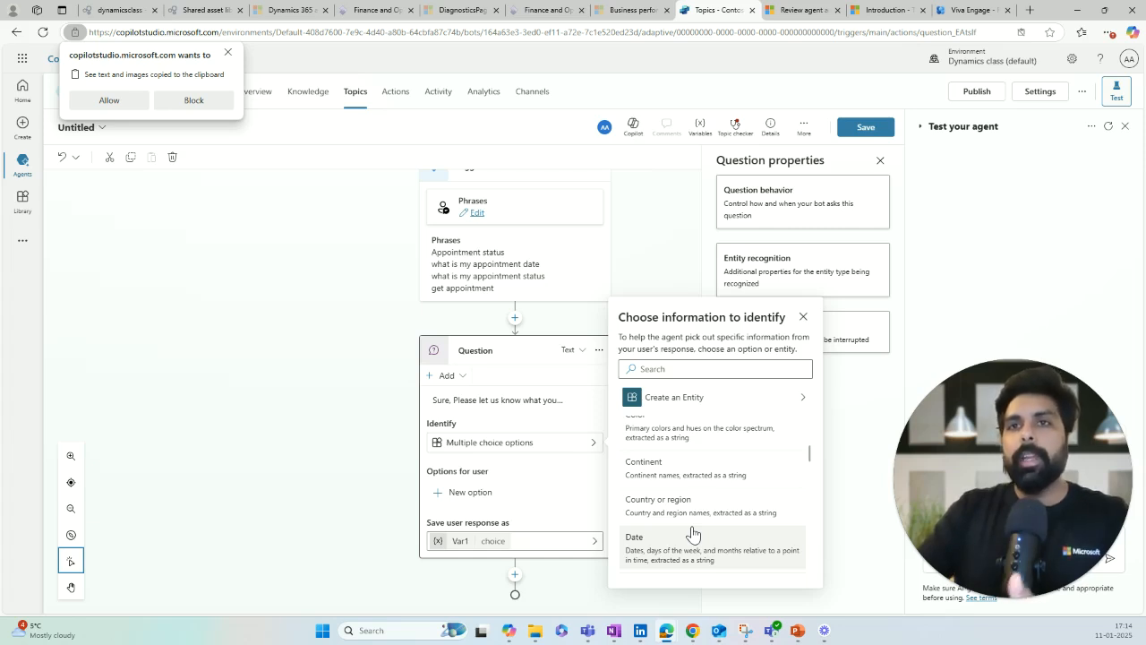
scroll(692, 534, "up", 3)
scroll(691, 532, "up", 2)
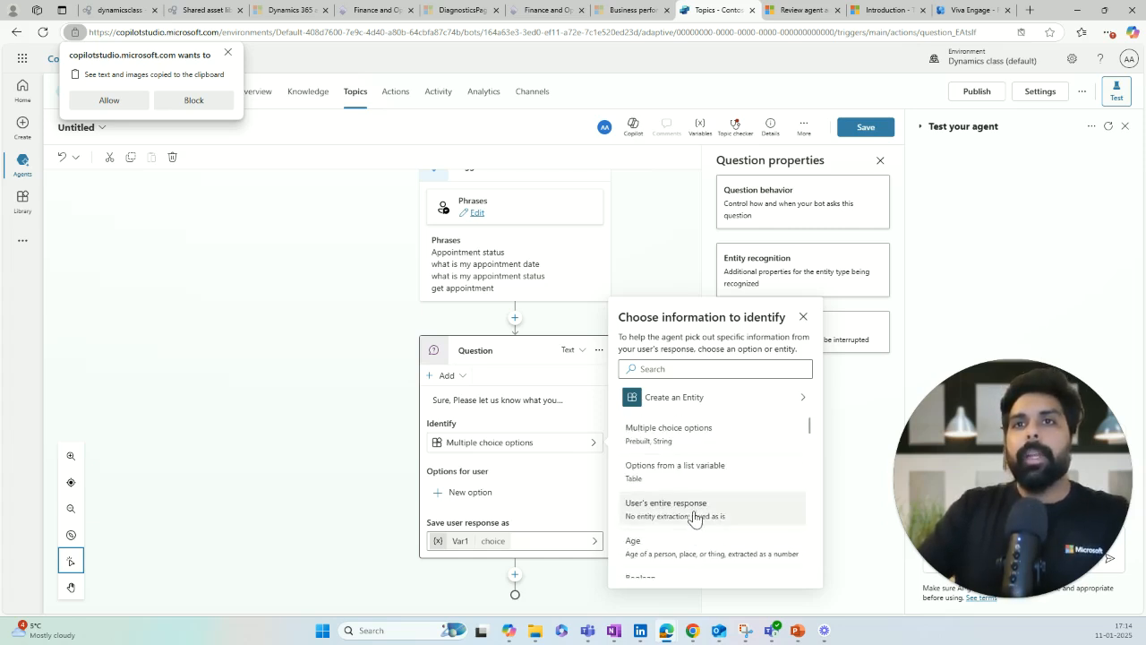
left_click(685, 439)
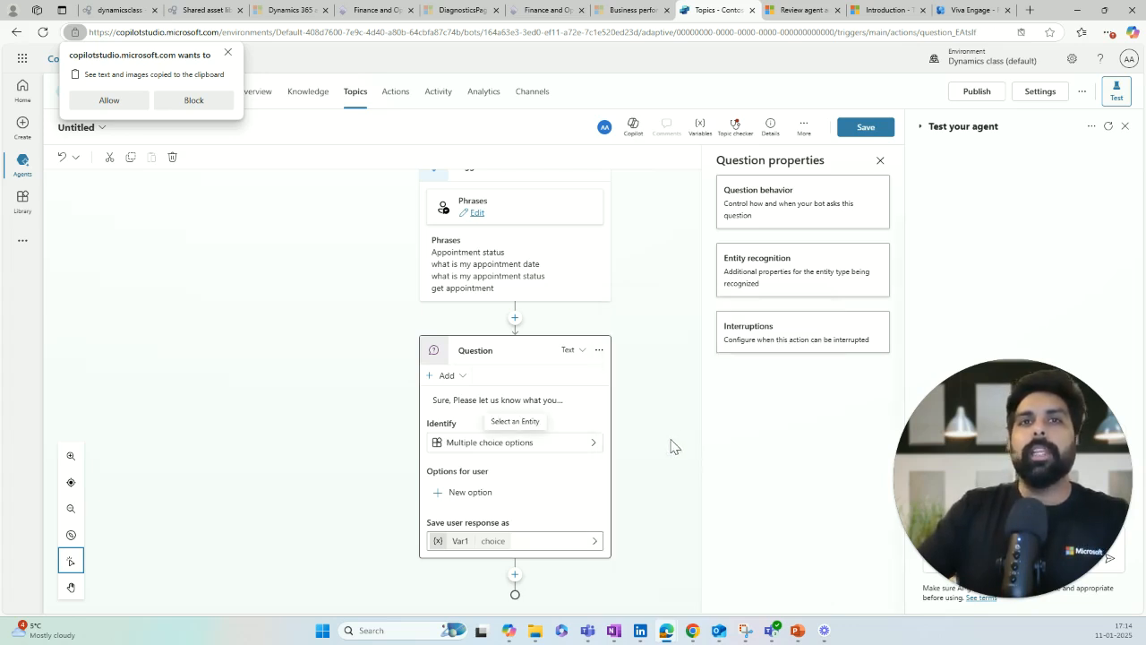
Step: Add user options New Appointment and Reschedule Appointment, fixing the spelling, and begin a Cancel option
left_click(477, 493)
type("New Appointme")
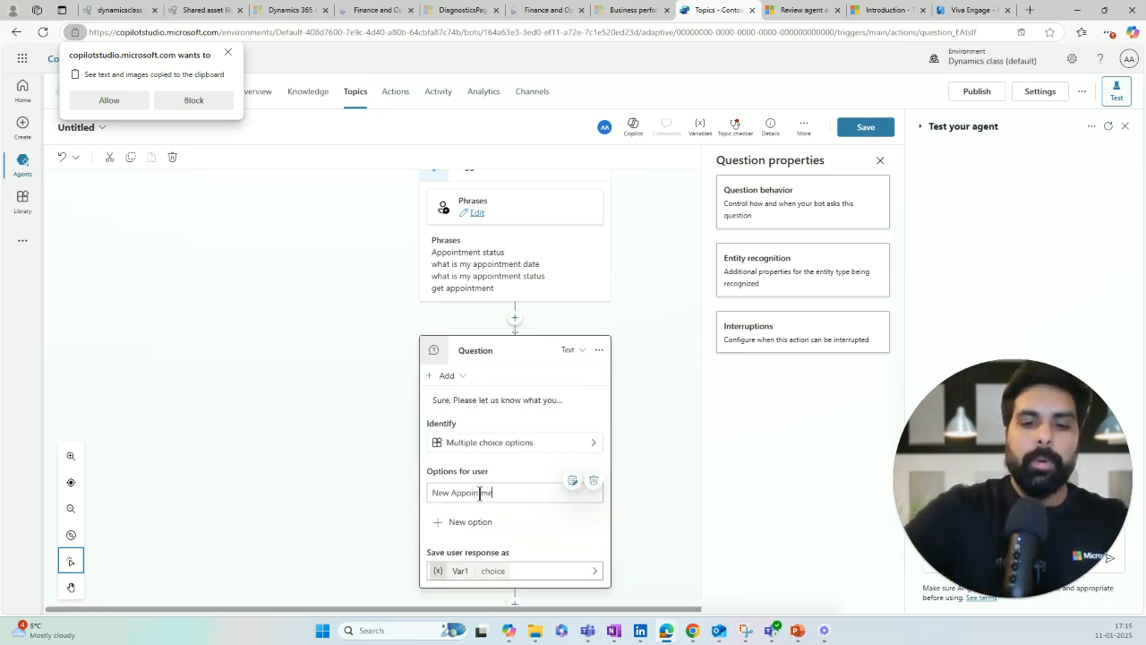
type("nt")
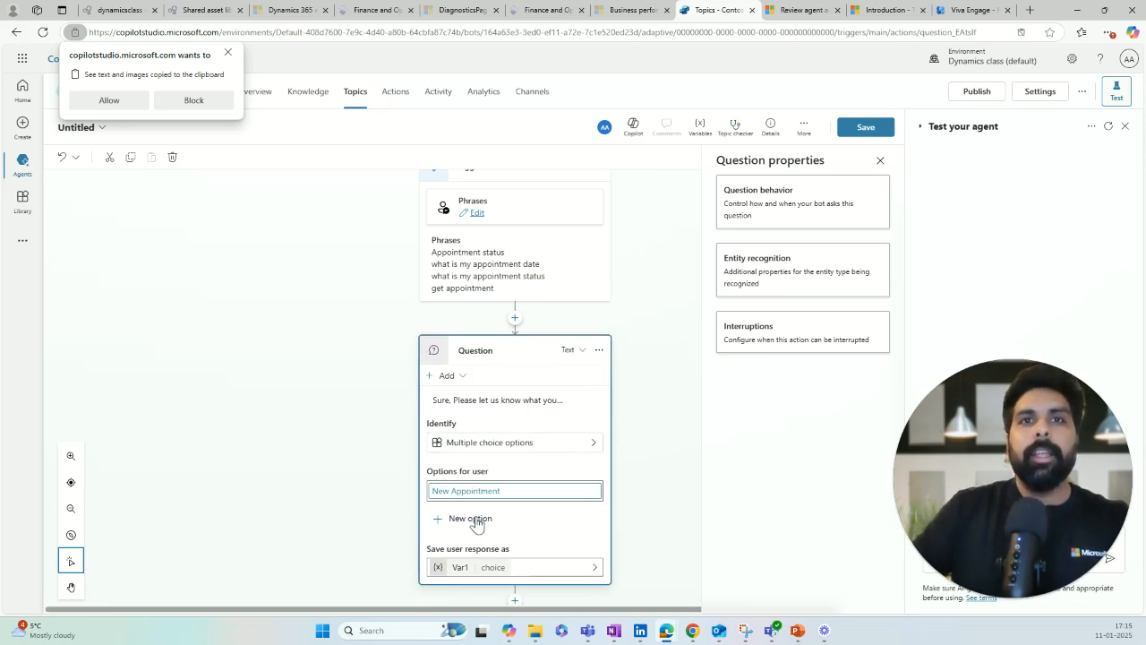
left_click(470, 521)
type("R")
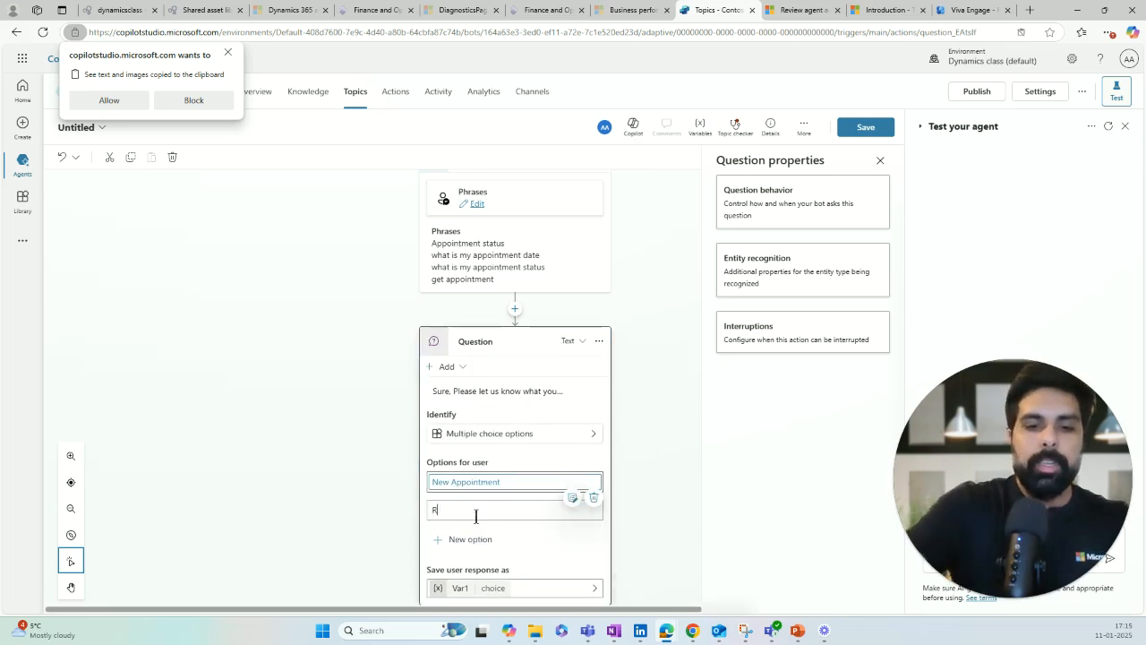
type("echedule")
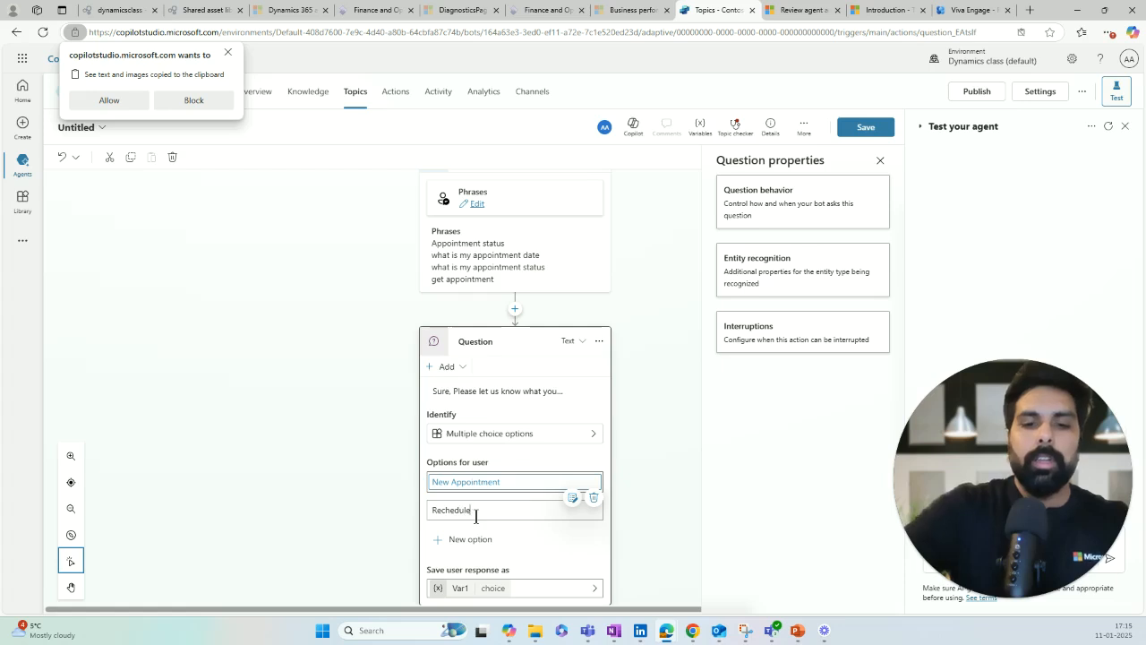
type(" Appointment")
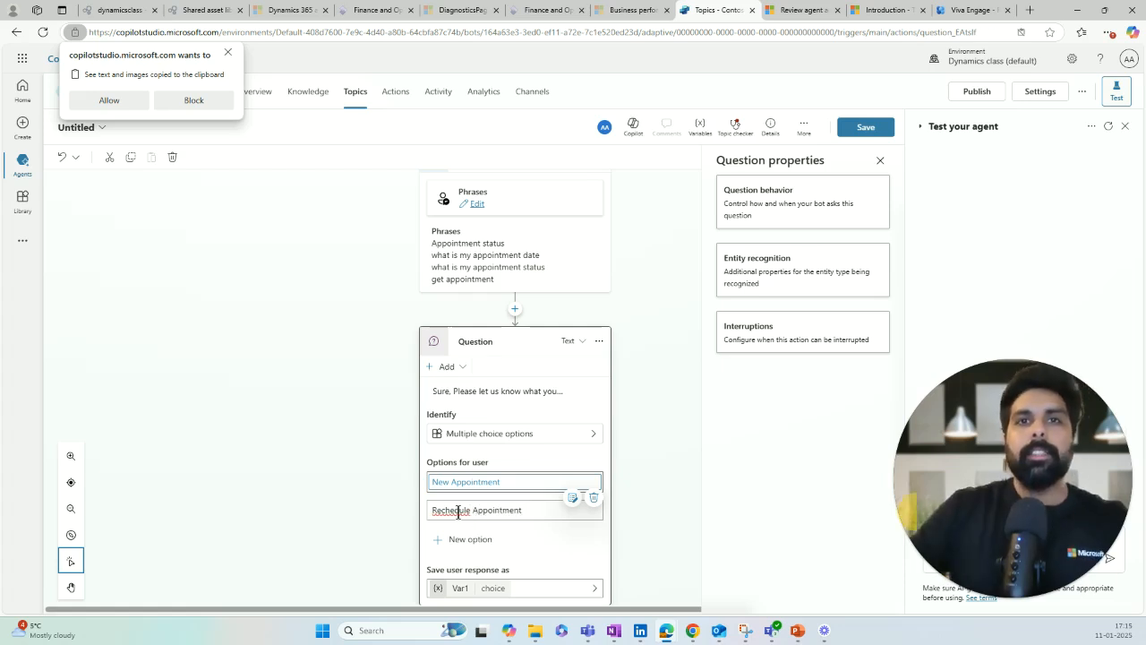
double_click(457, 512)
left_click(460, 510)
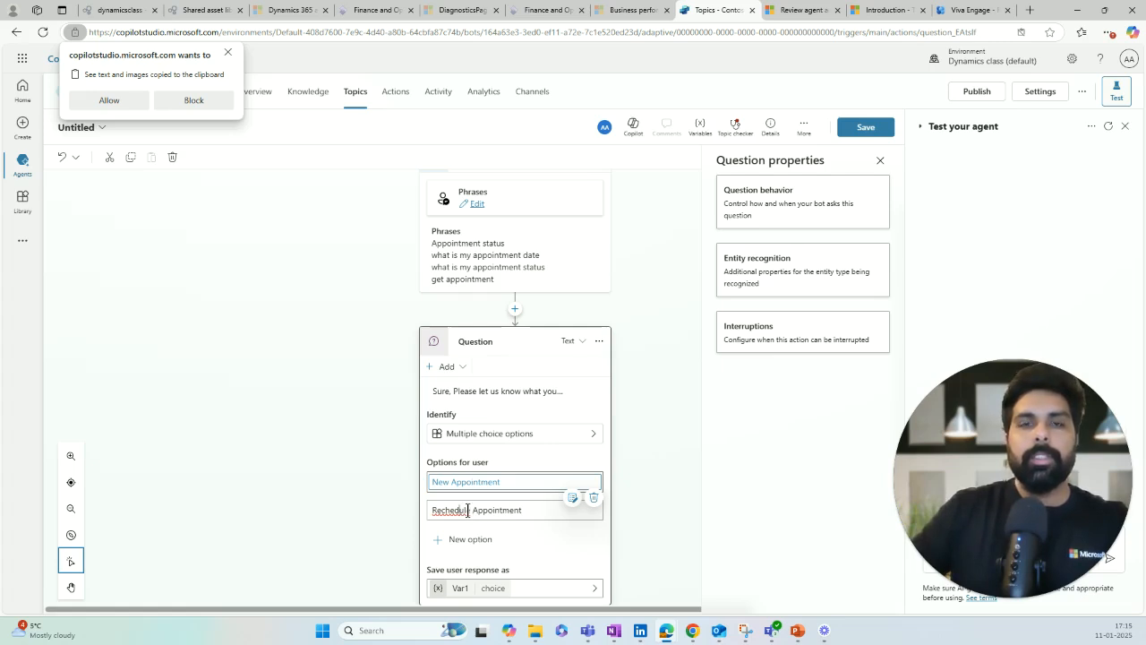
left_click(516, 542)
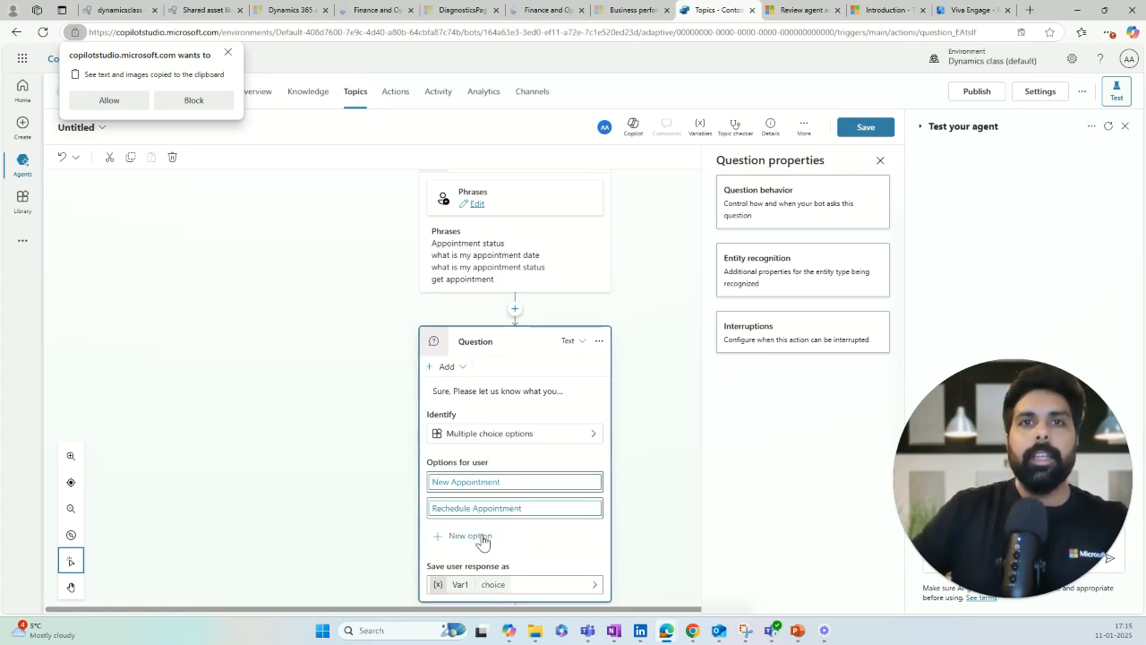
left_click(481, 536)
type("Cane")
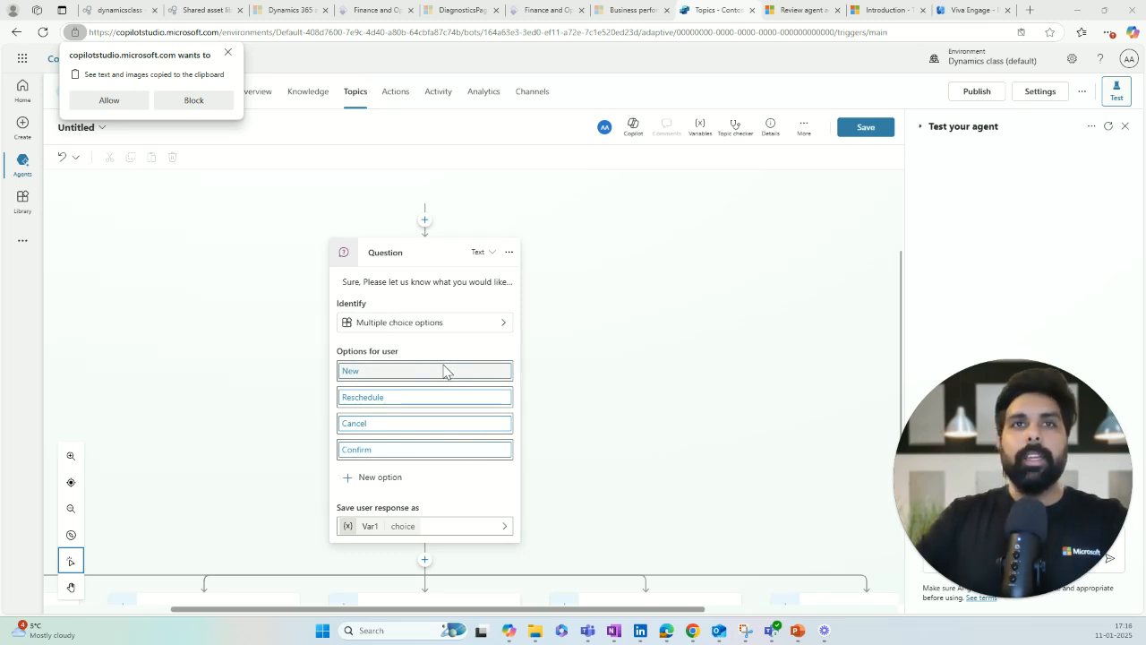
left_click(468, 329)
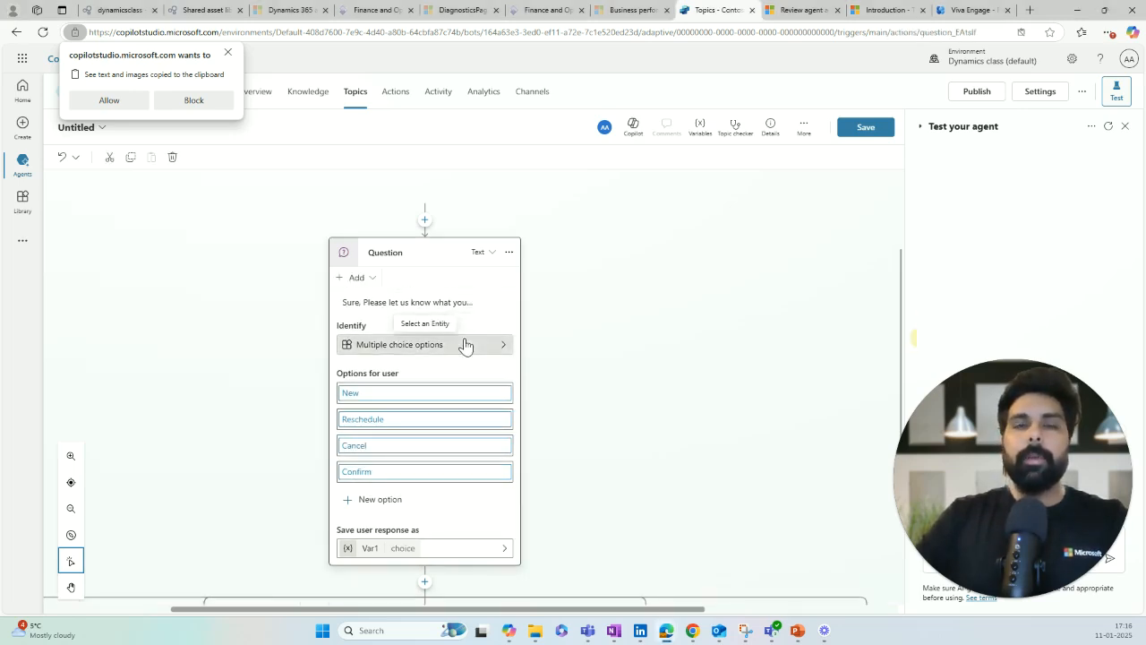
left_click(464, 345)
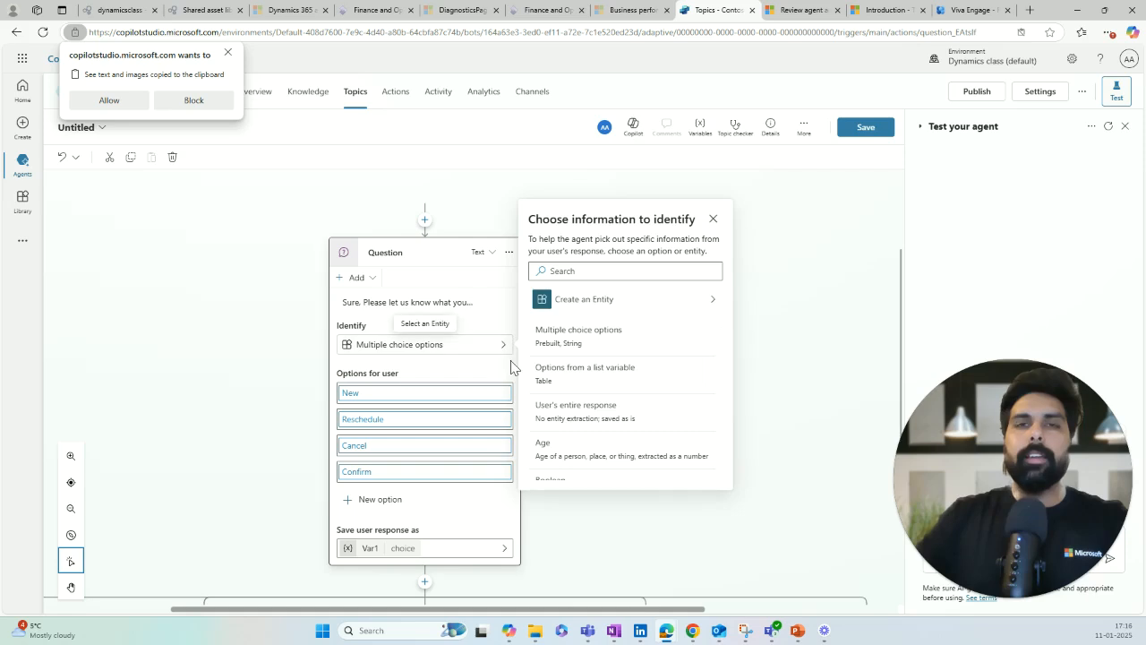
key("Escape")
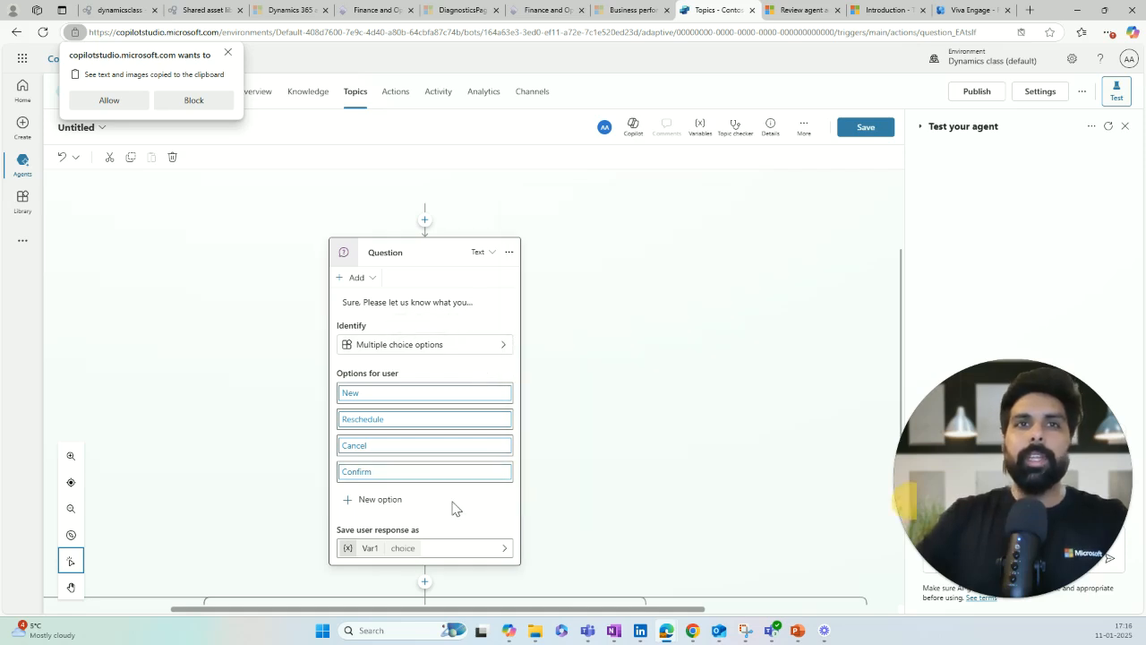
scroll(456, 496, "down", 2)
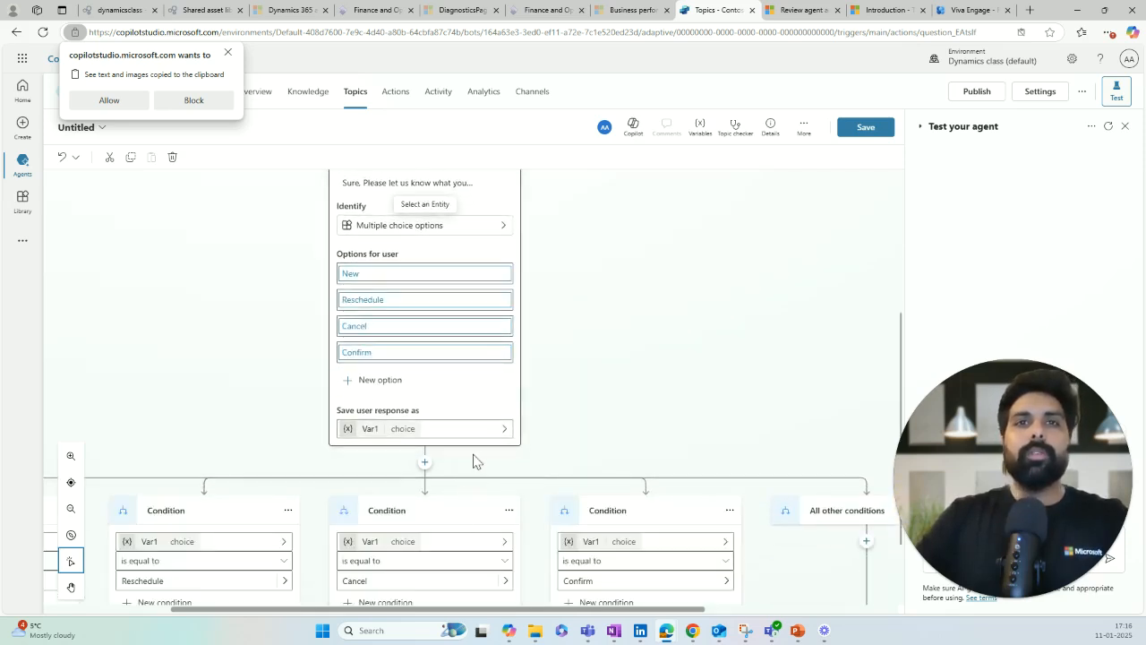
scroll(473, 460, "down", 3)
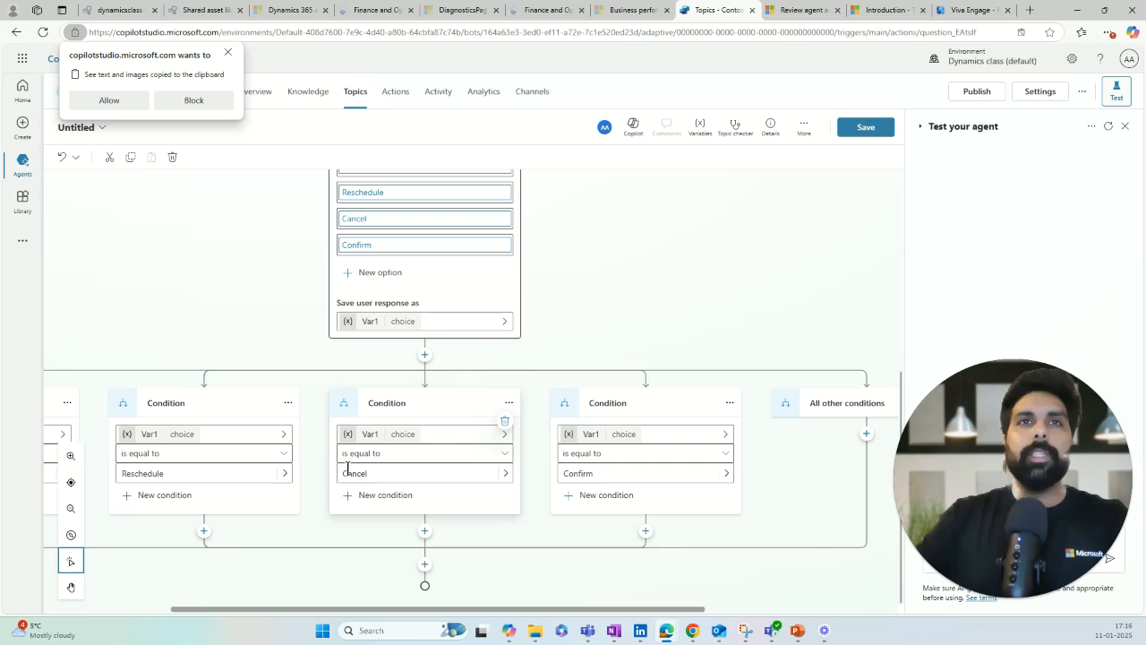
scroll(527, 311, "up", 3)
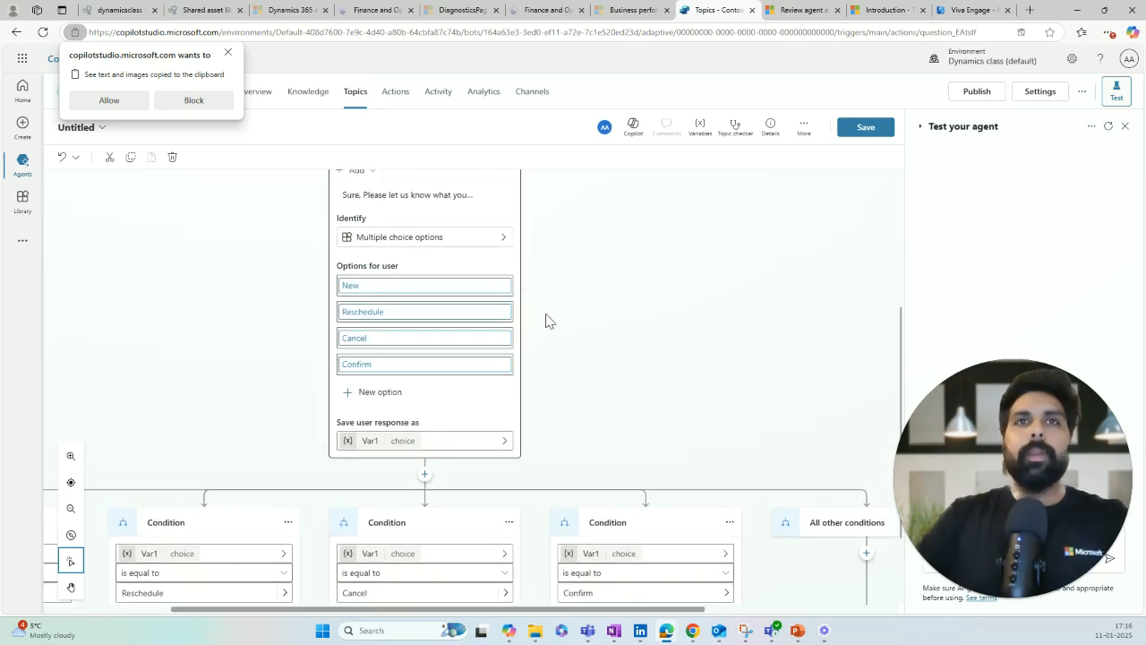
scroll(541, 318, "up", 2)
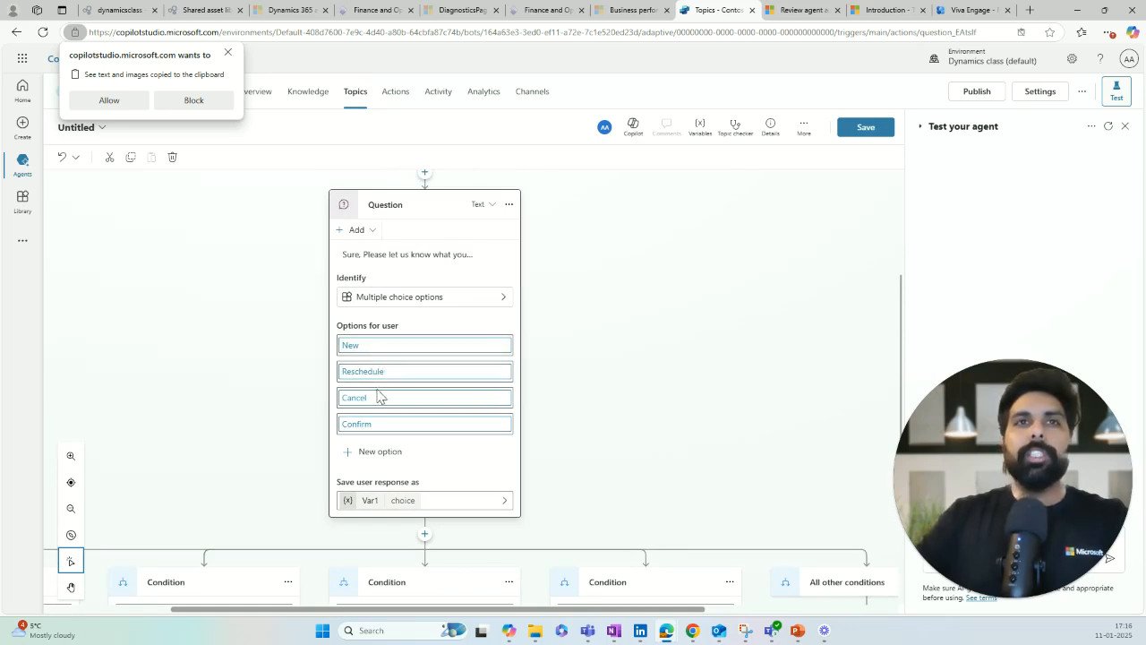
scroll(399, 430, "down", 2)
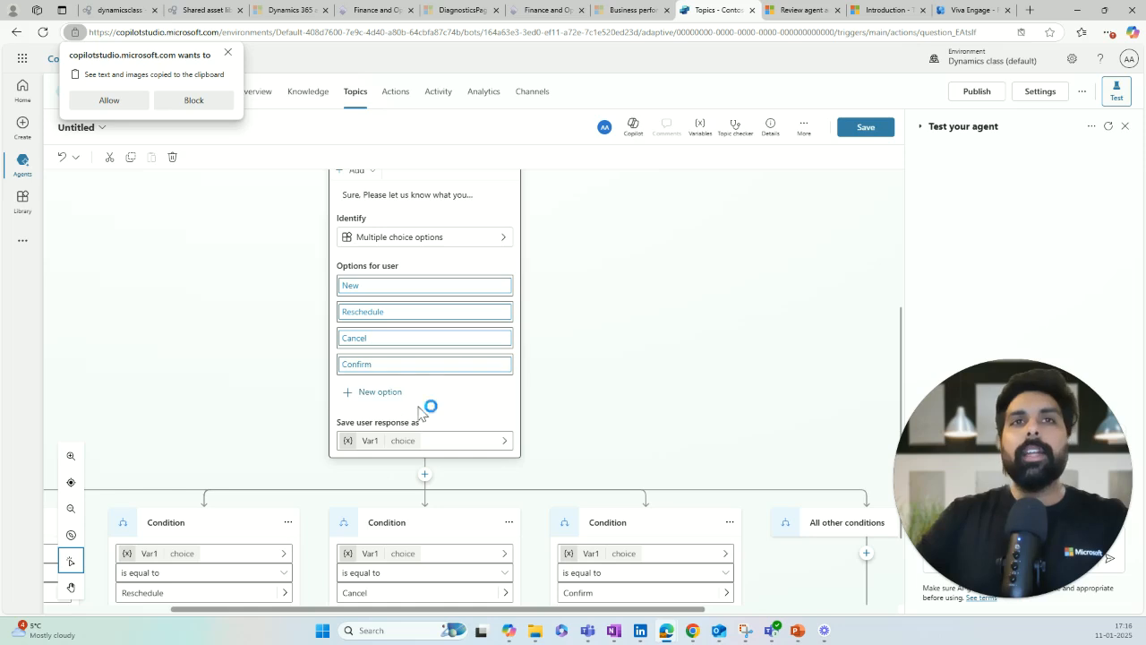
Step: Rename the question's response variable from Var1 to Appointment
left_click(374, 440)
left_click(747, 205)
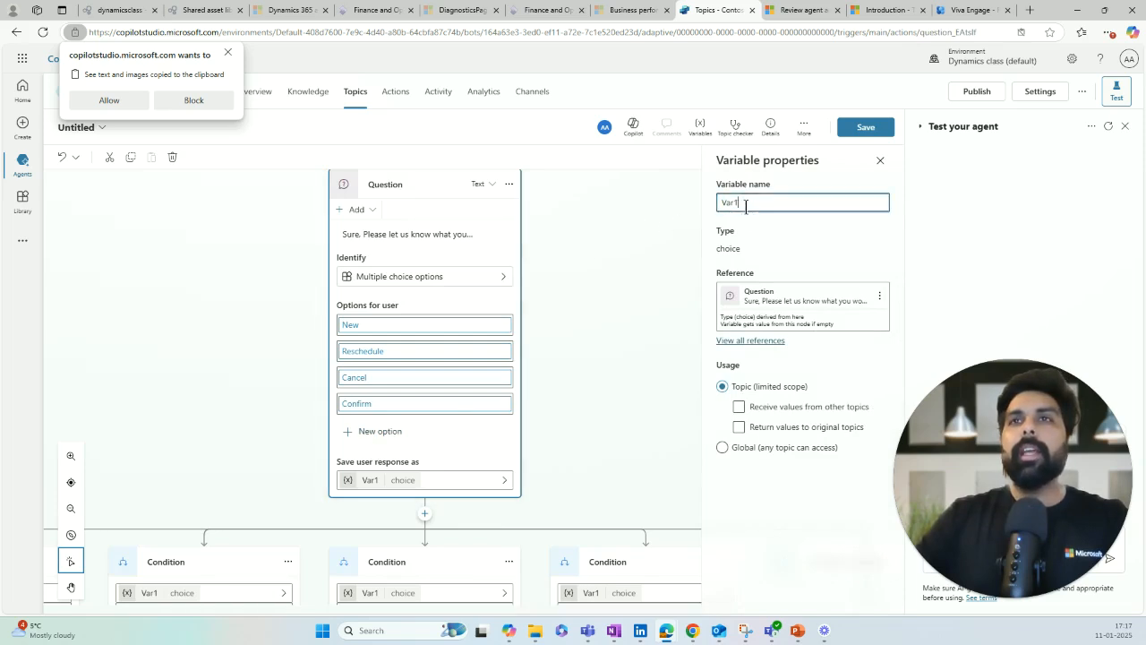
left_click_drag(745, 205, 707, 205)
type("Appointment")
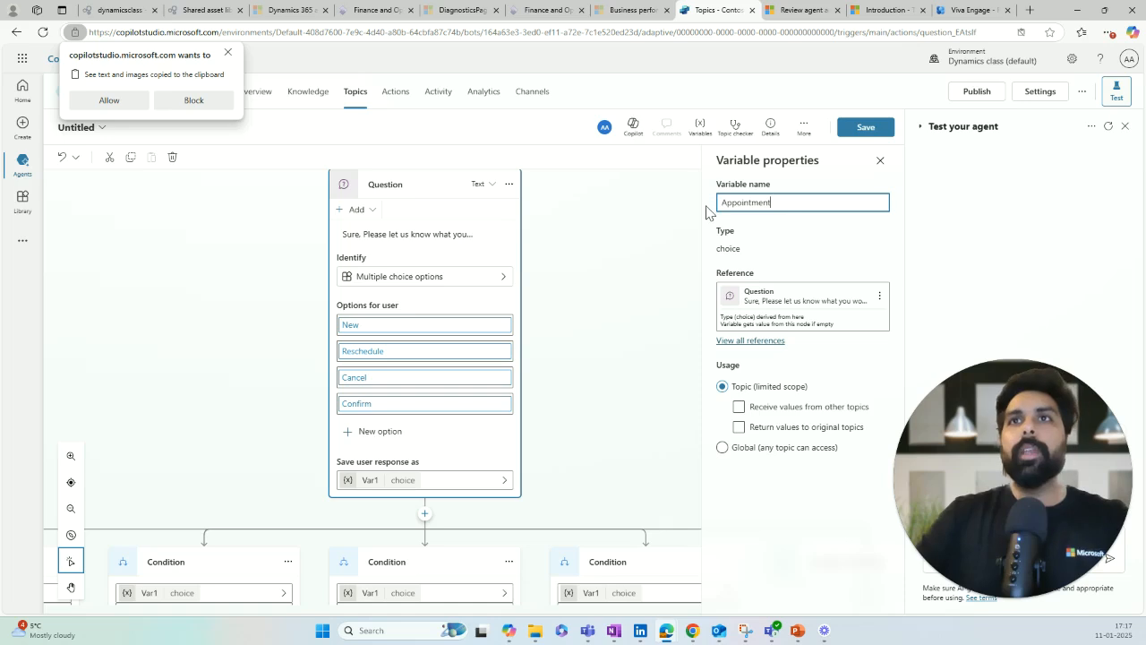
key("Return")
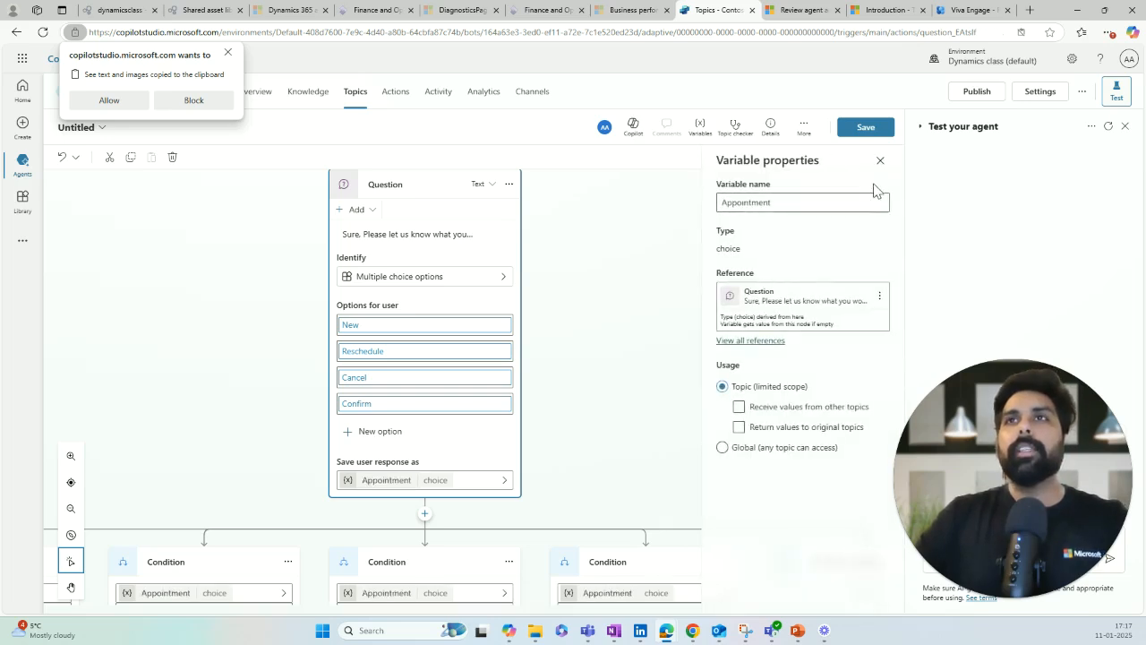
left_click(879, 164)
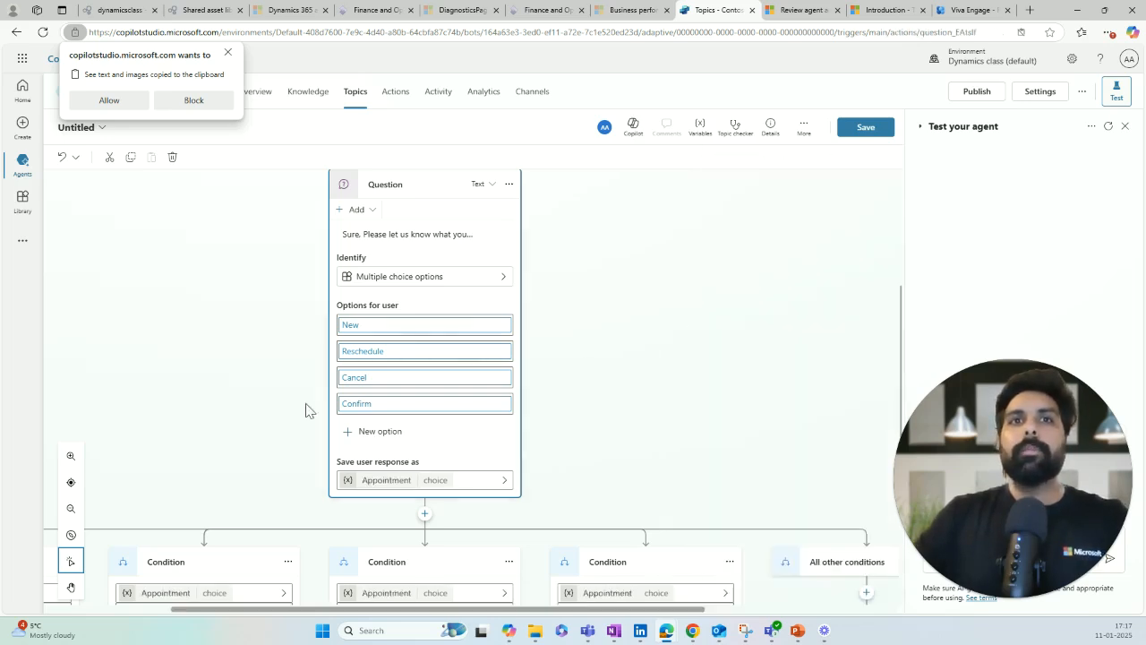
scroll(341, 339, "down", 3)
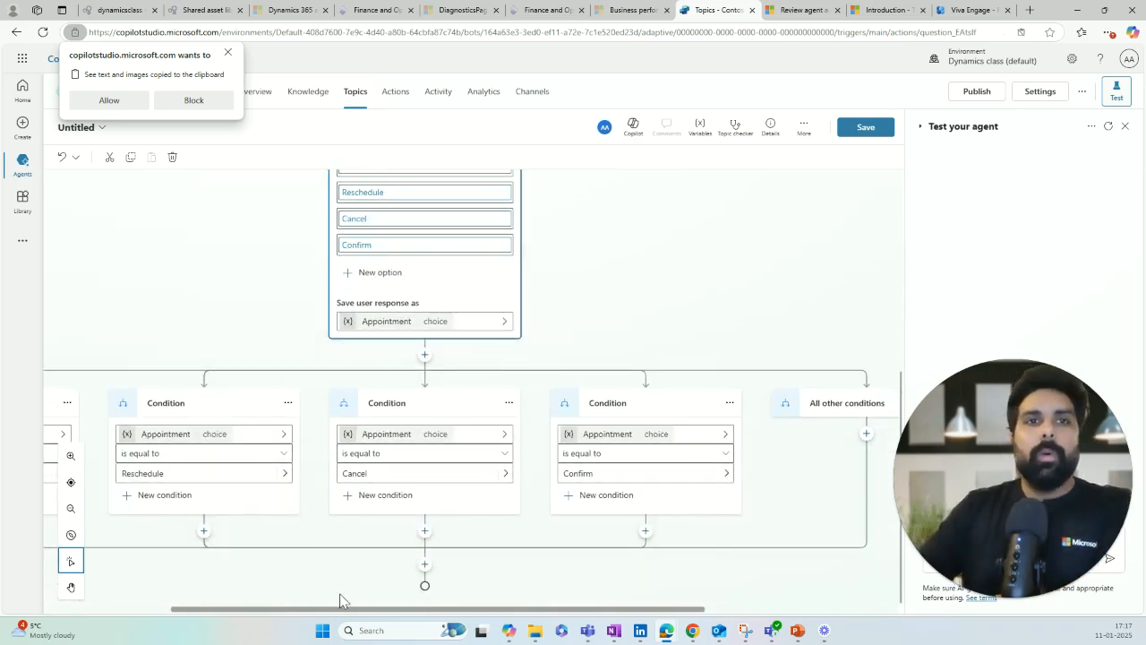
mouse_move(346, 609)
left_mouse_down()
mouse_move(250, 607)
mouse_move(346, 609)
left_mouse_up()
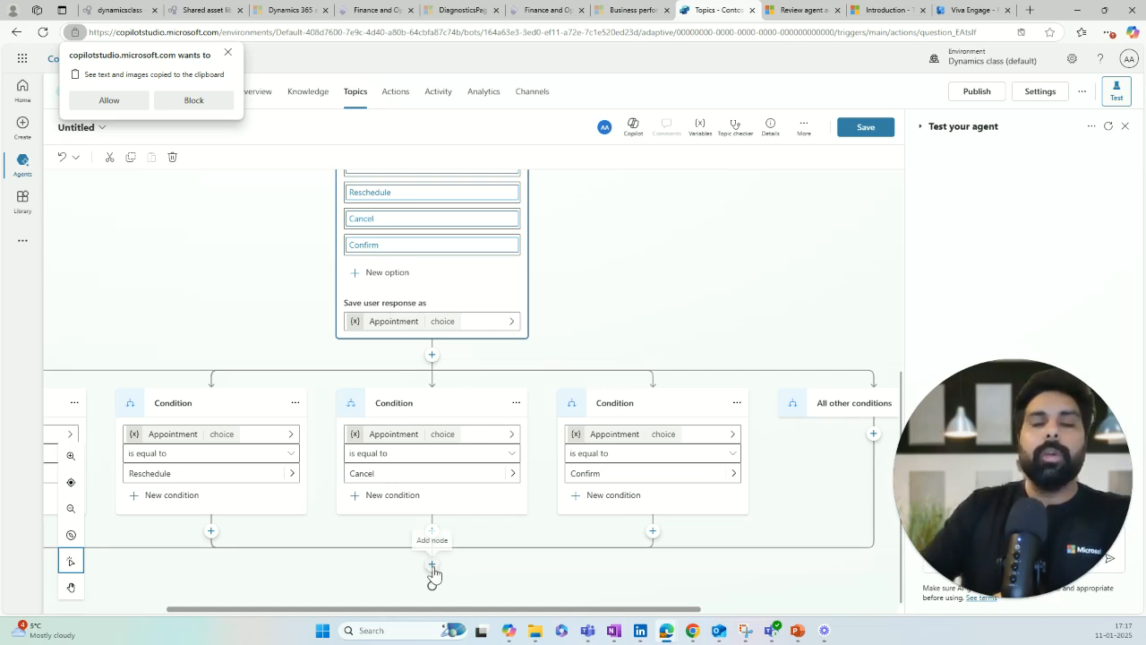
Step: Add a message after the condition branches reading 'Thank you for provding inputs . We are working…'
left_click(431, 566)
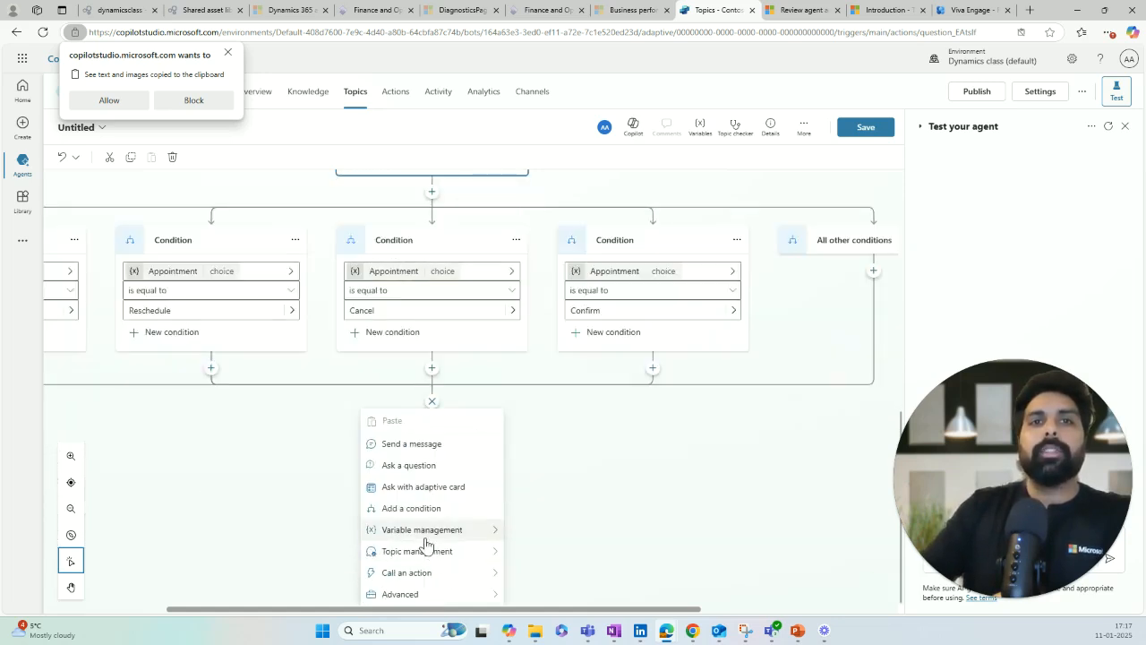
left_click(426, 465)
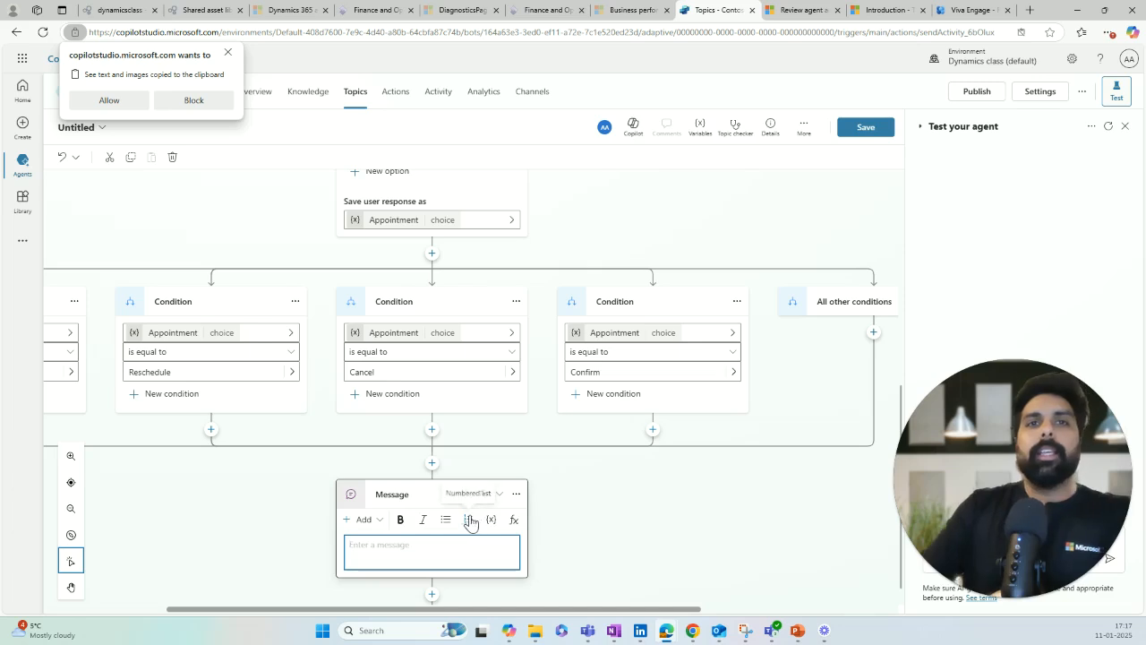
left_click(404, 559)
type("Thank you for provding inputs")
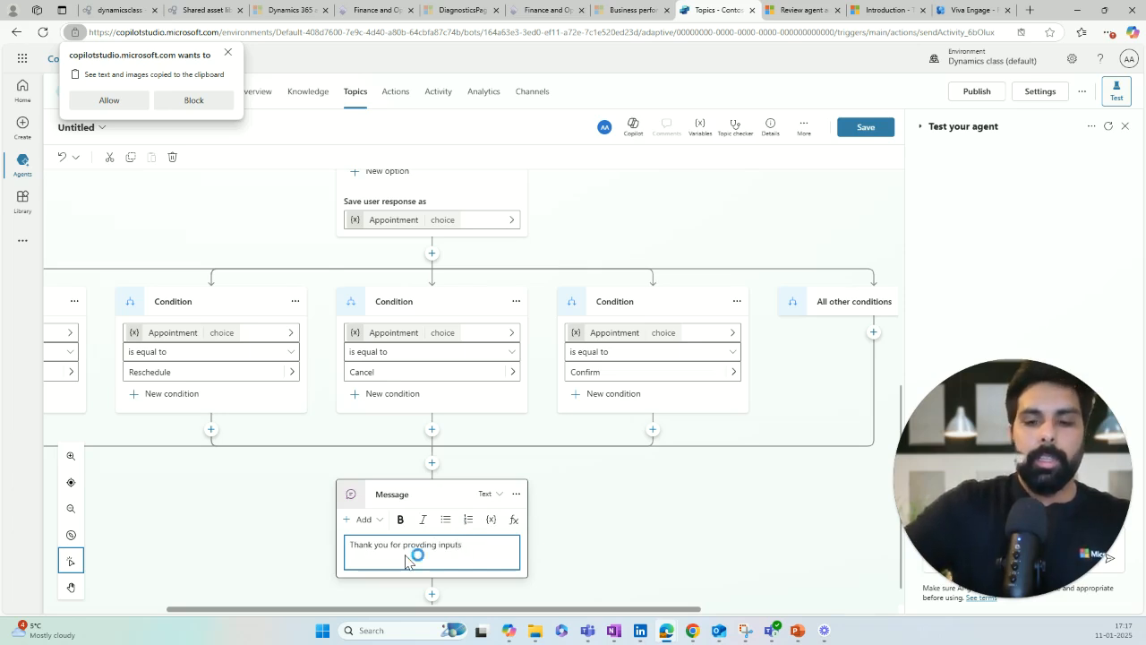
type("are ")
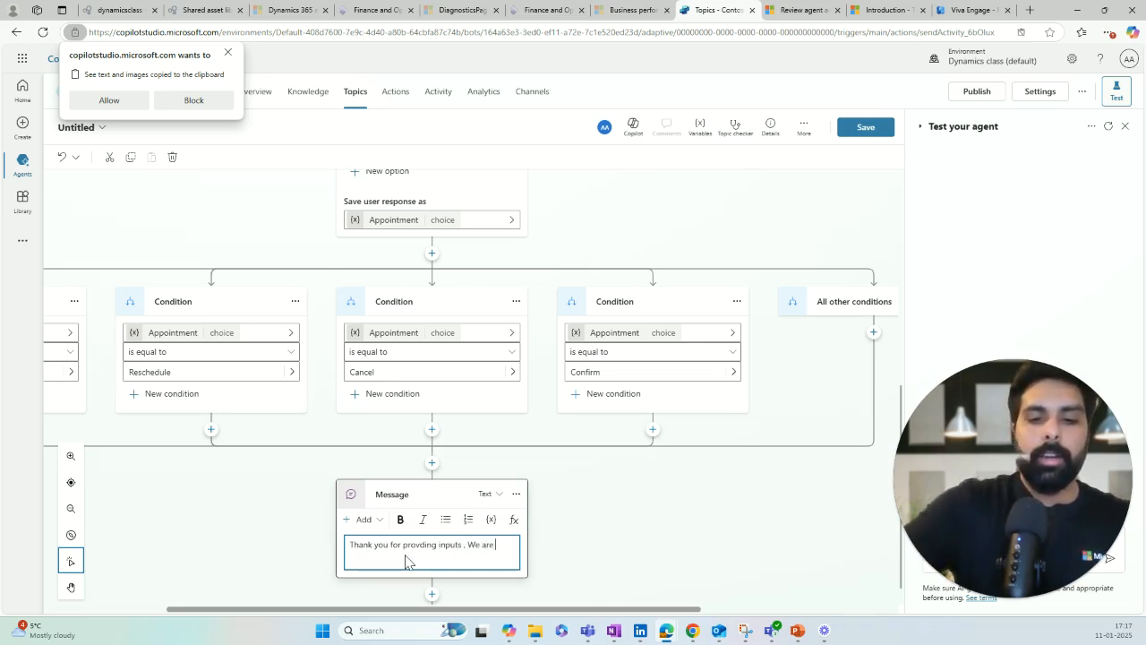
type("working on this!")
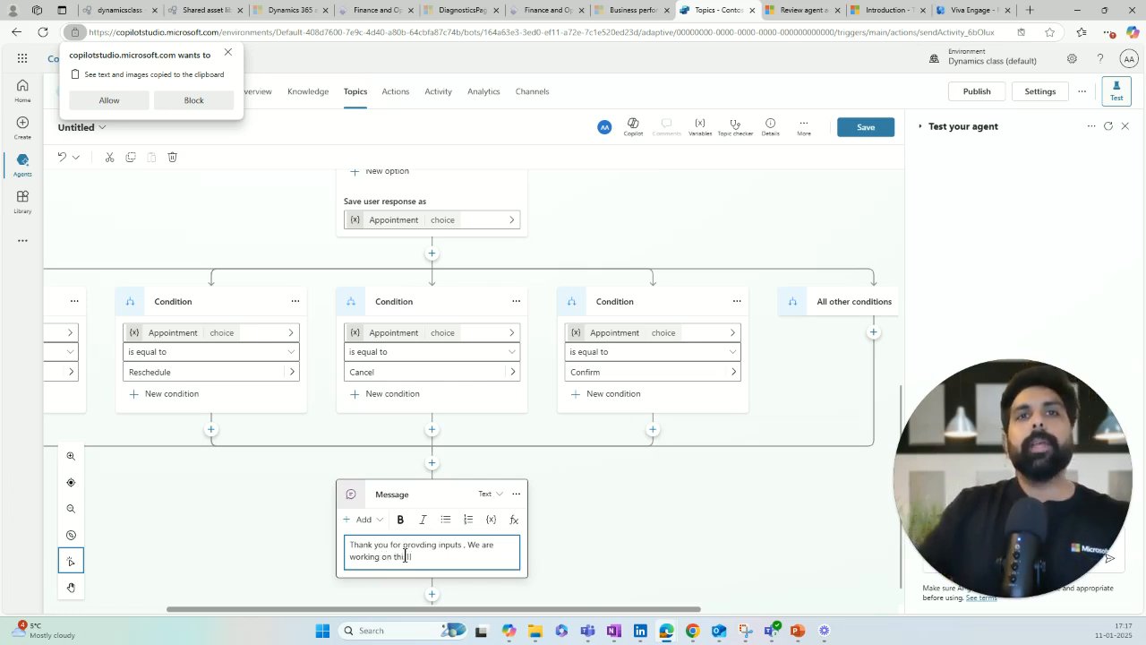
Step: Place a Topic management > End conversation node directly beneath the thank-you message
left_click(593, 551)
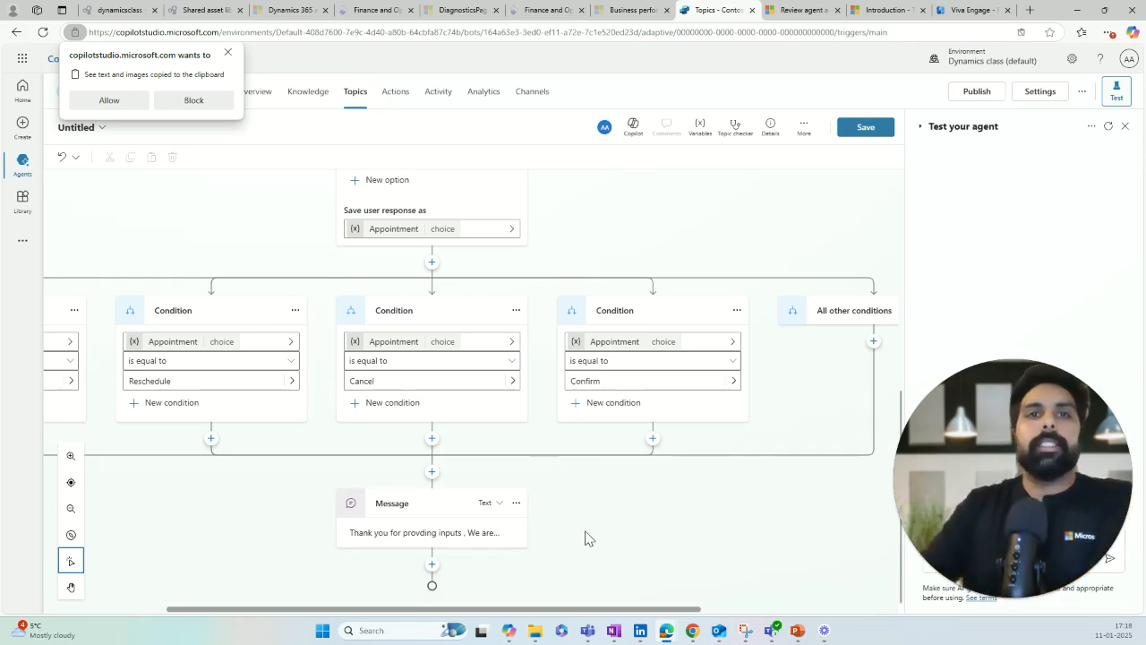
left_click(431, 564)
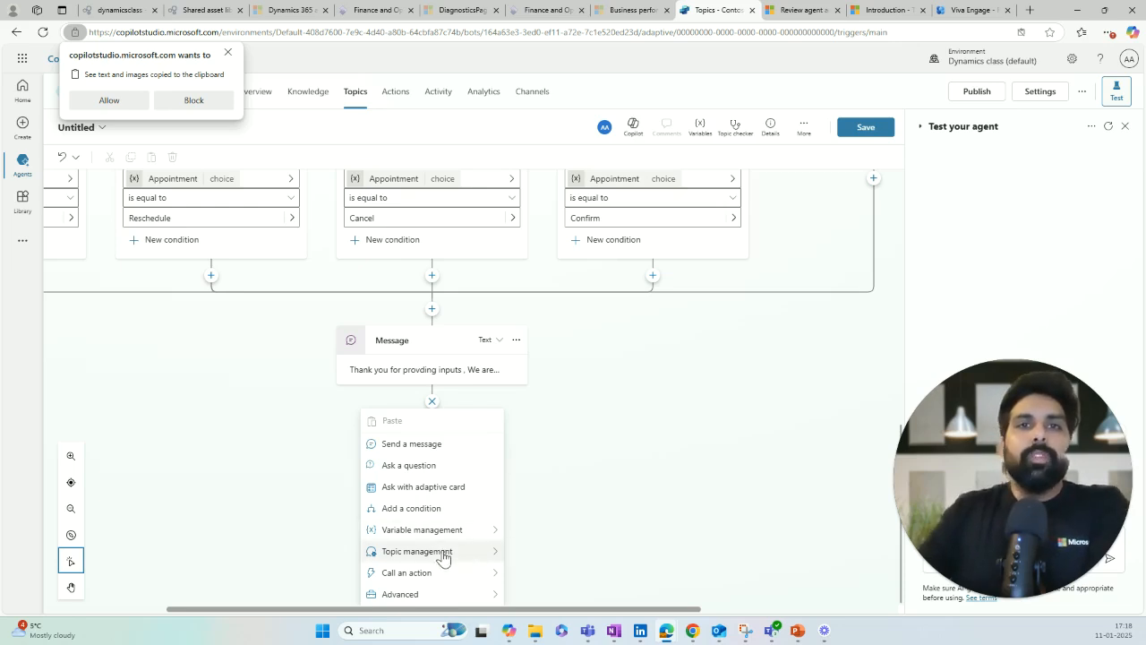
mouse_move(442, 555)
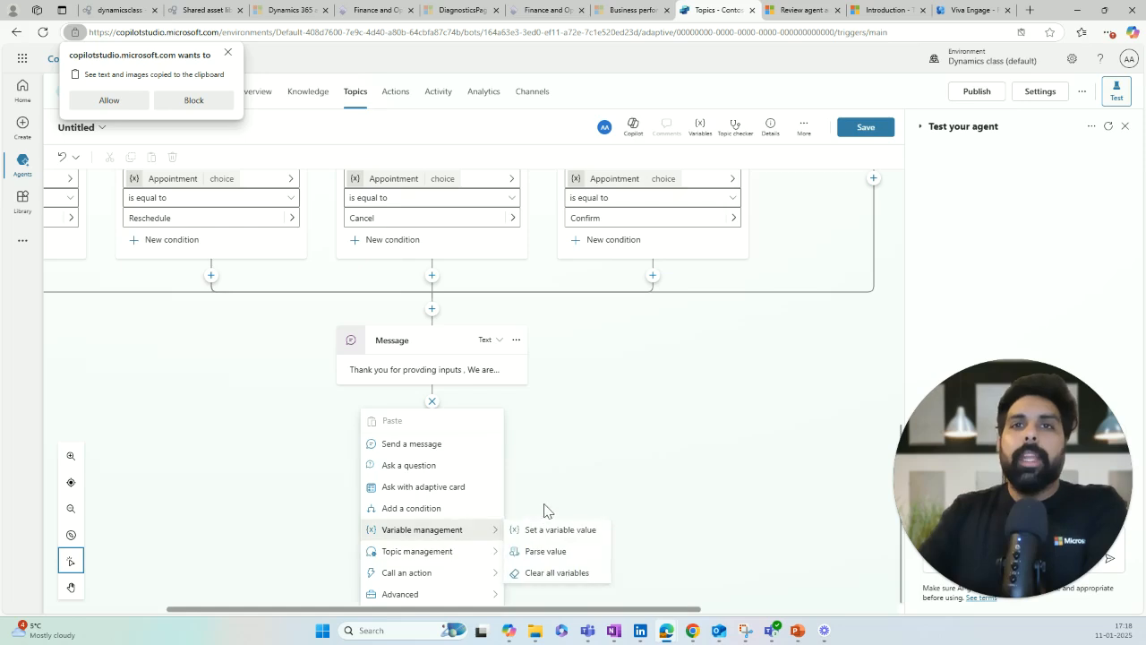
mouse_move(466, 580)
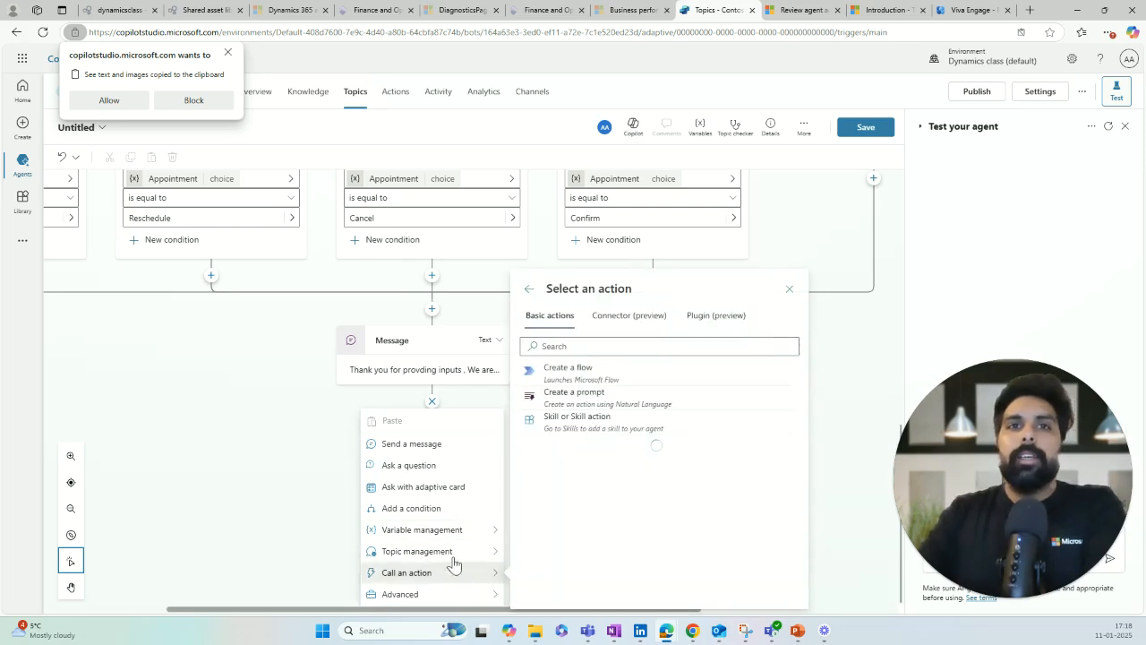
mouse_move(549, 500)
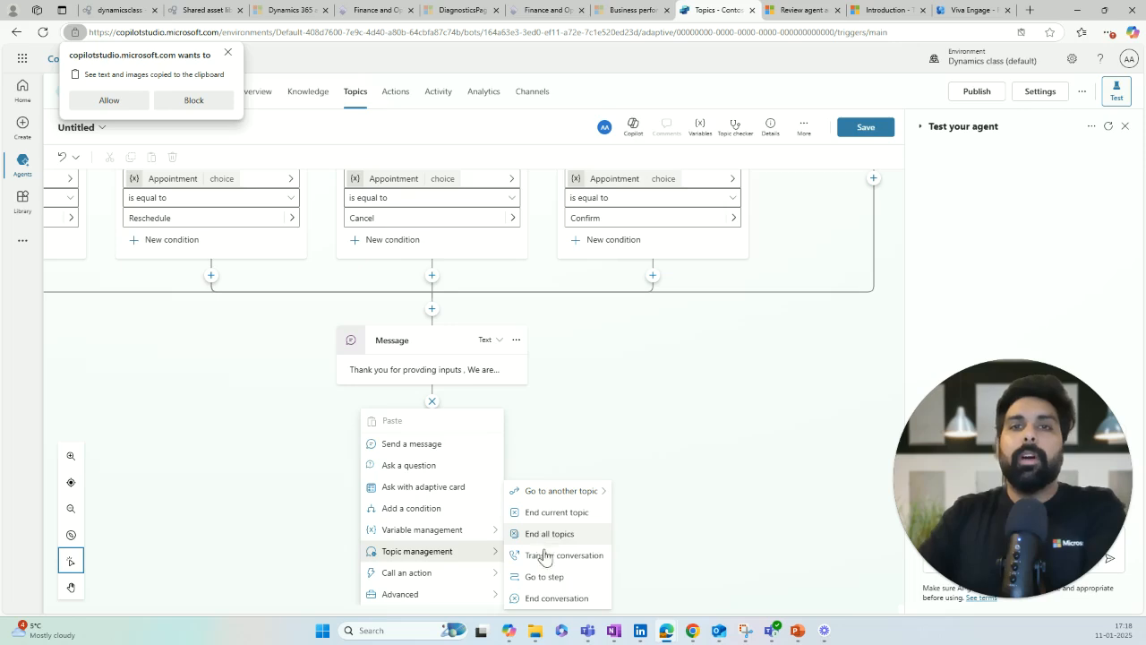
left_click(545, 599)
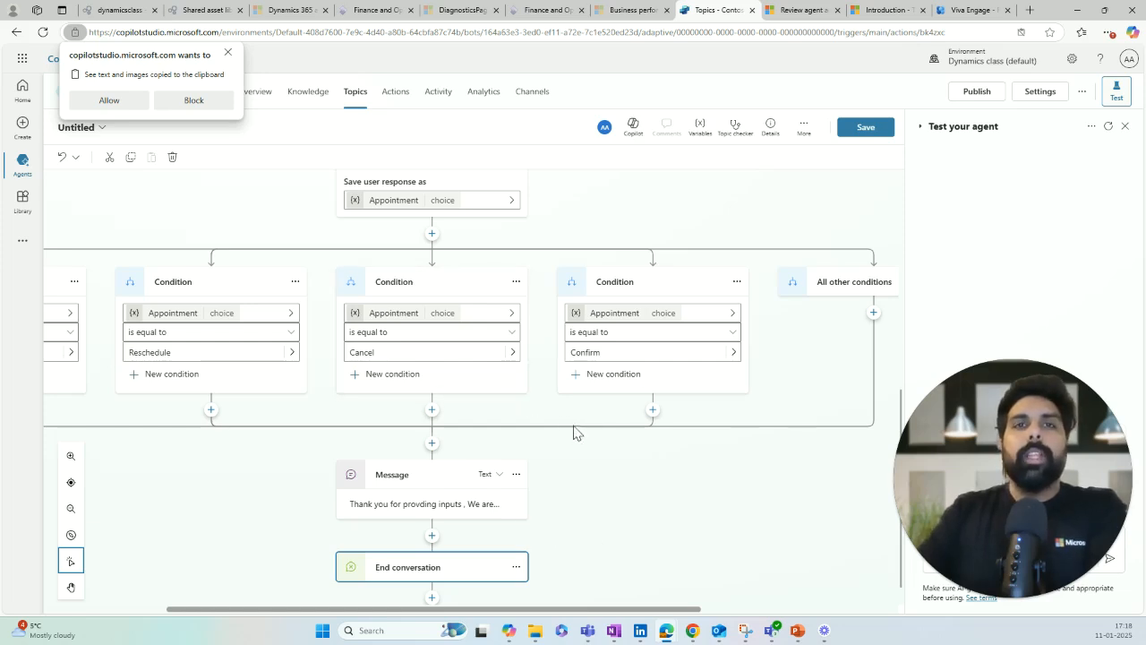
Step: Block the clipboard access popup and review the Appointment flow from trigger to End conversation
scroll(582, 428, "up", 3)
scroll(582, 413, "up", 2)
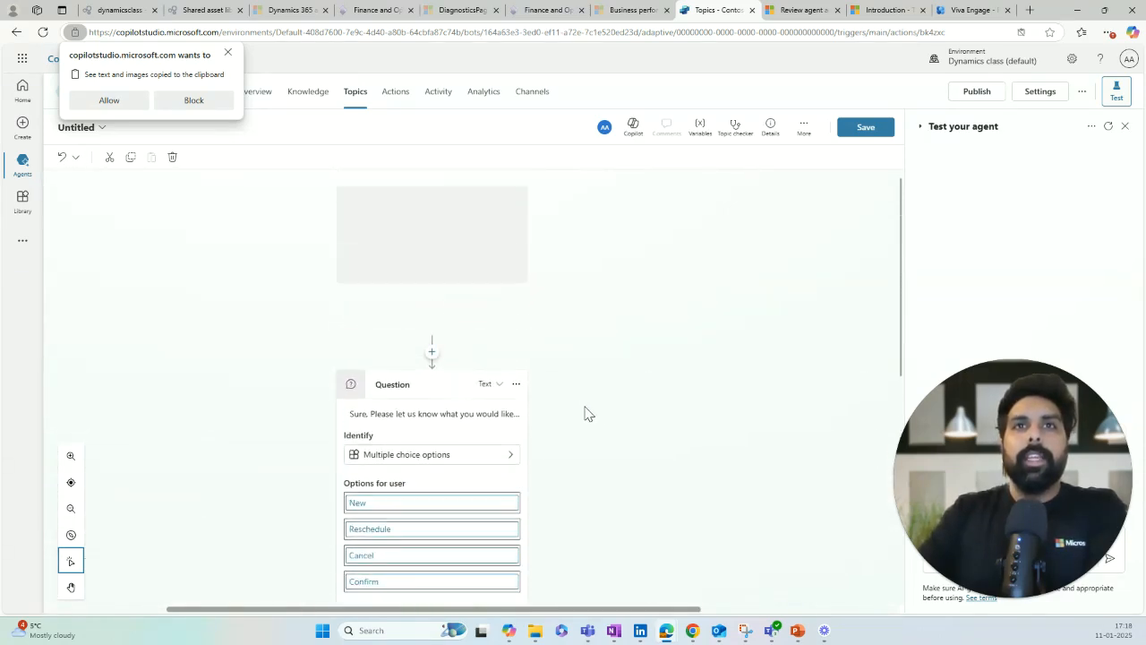
scroll(591, 416, "down", 1)
scroll(591, 415, "up", 1)
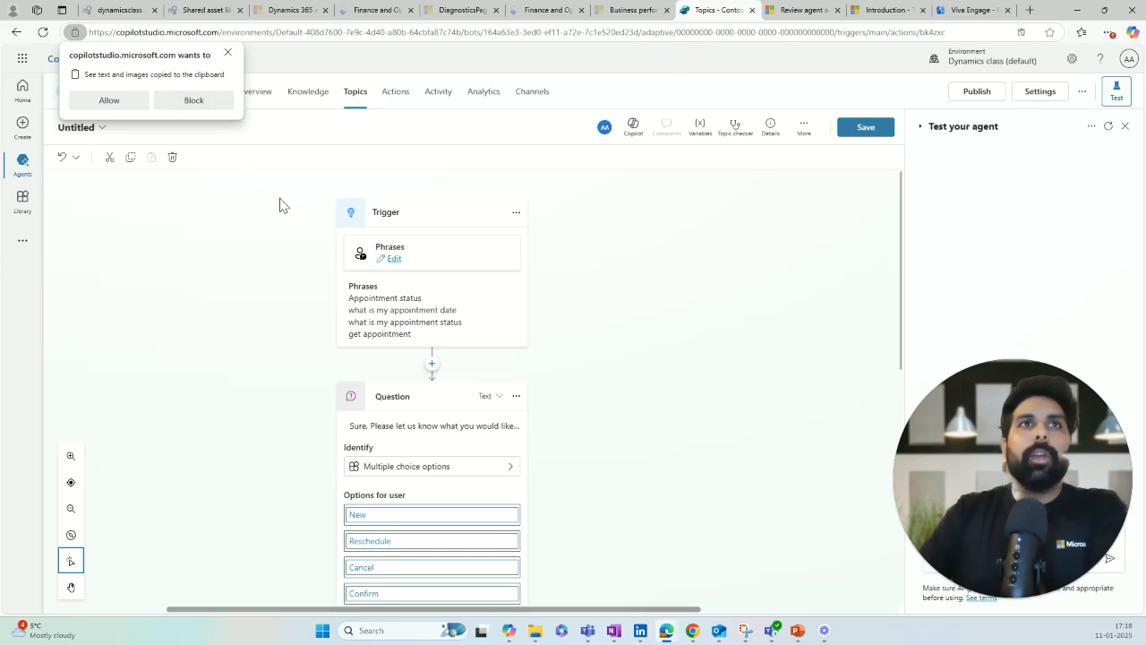
left_click(194, 101)
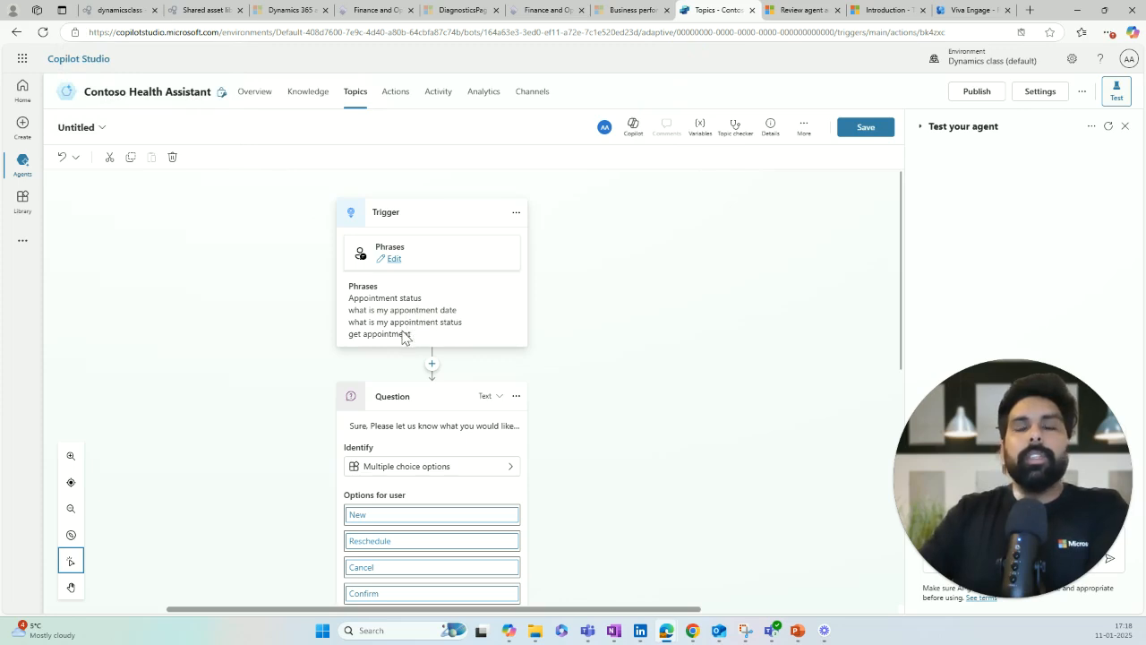
scroll(399, 332, "down", 2)
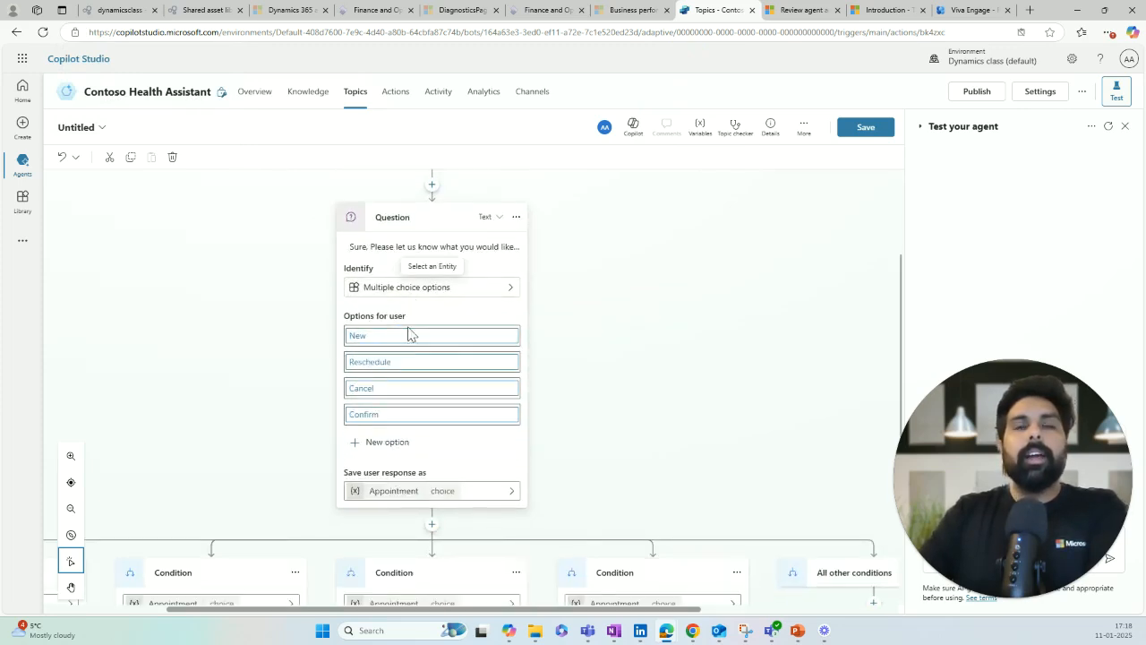
scroll(403, 408, "down", 3)
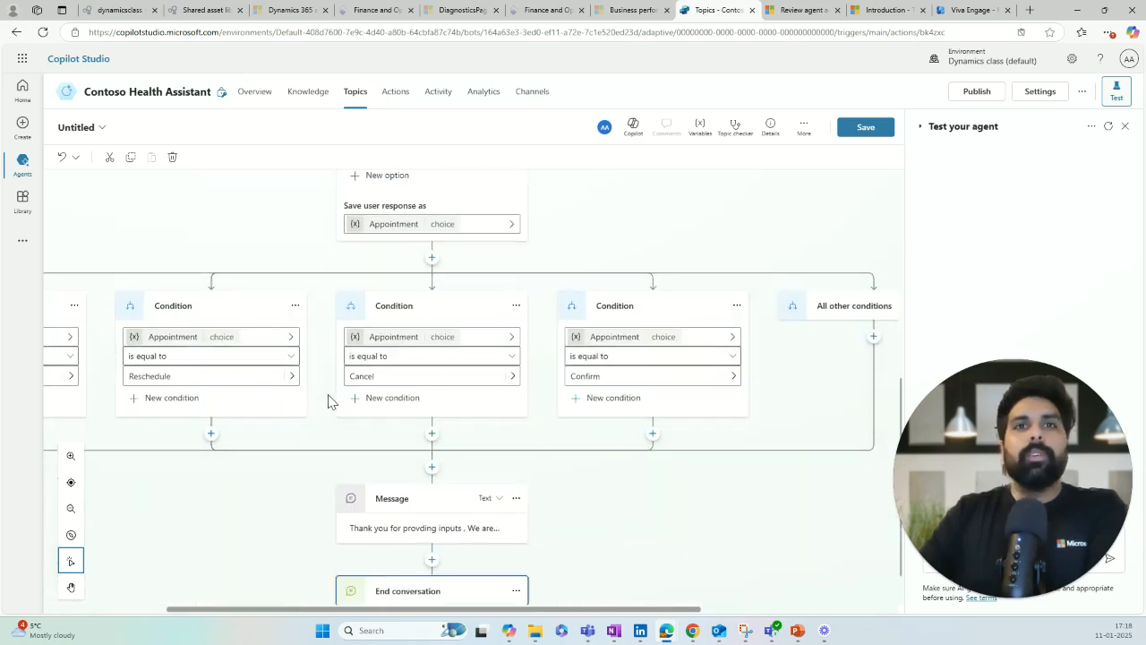
scroll(328, 402, "down", 1)
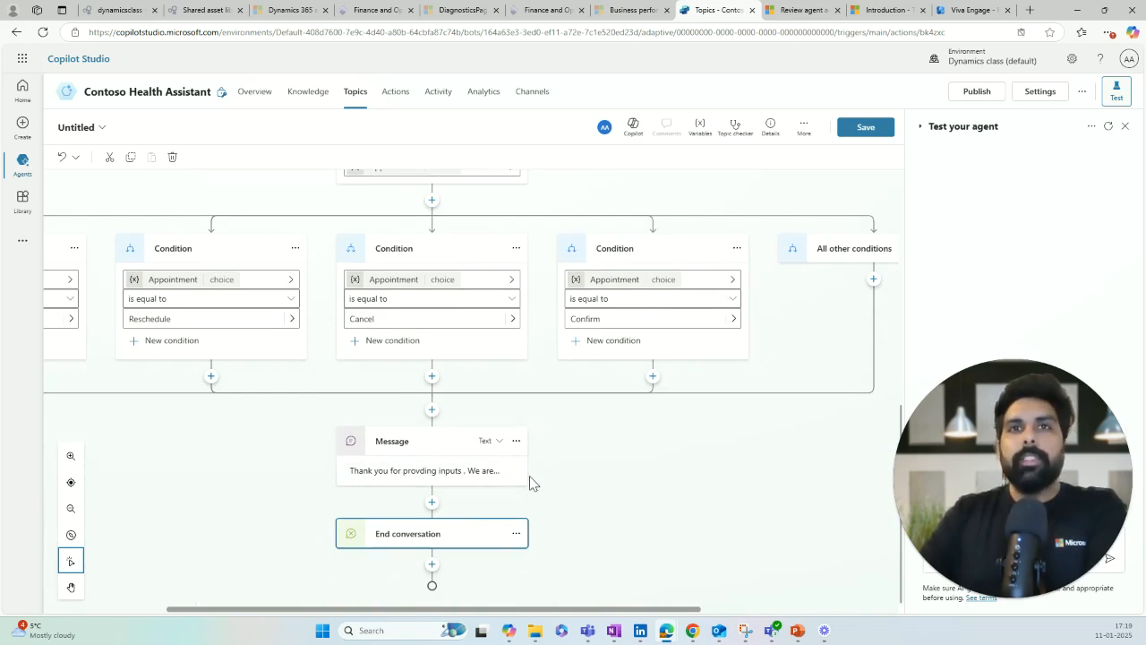
Step: Save the Untitled topic under the name 'Appointment'
left_click(859, 133)
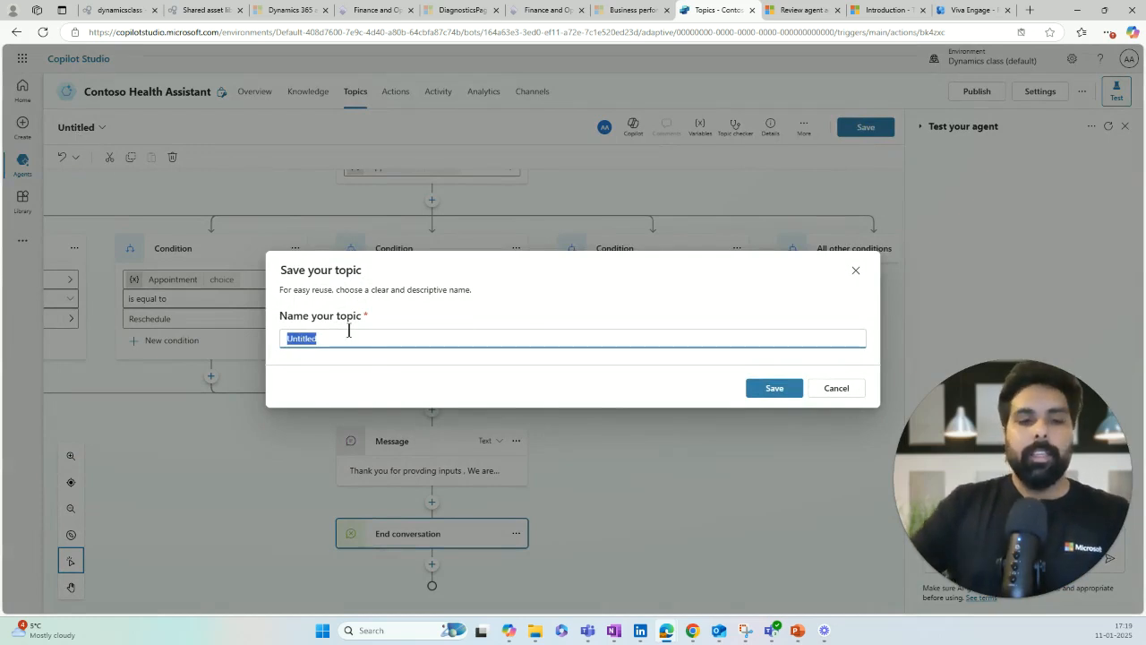
type("Appointment")
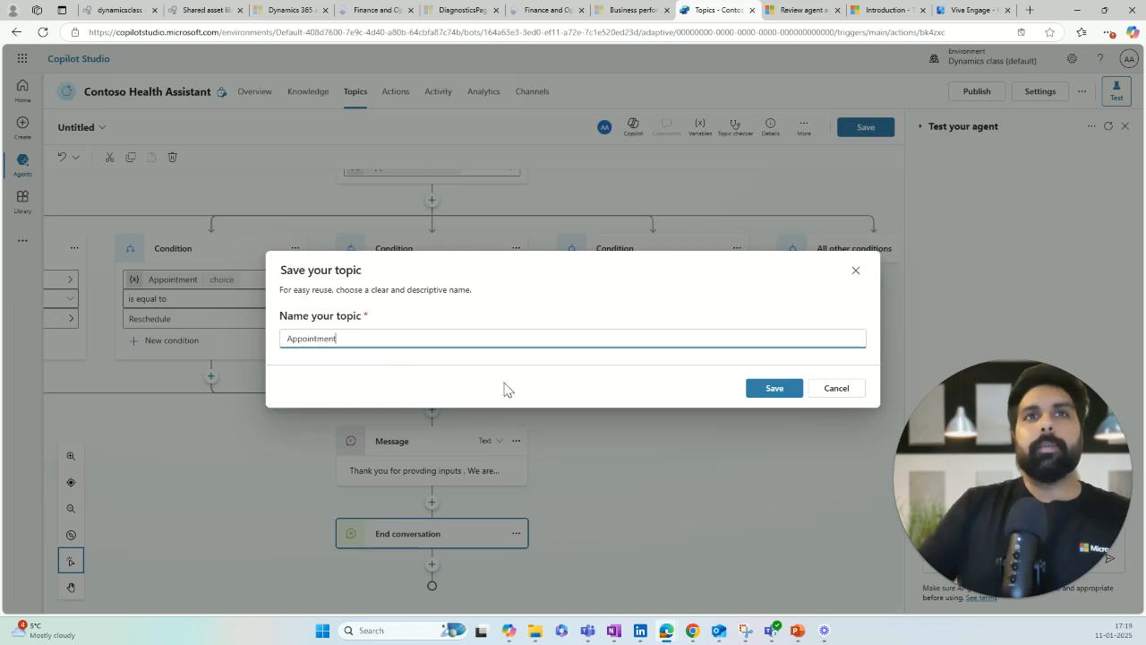
left_click(770, 392)
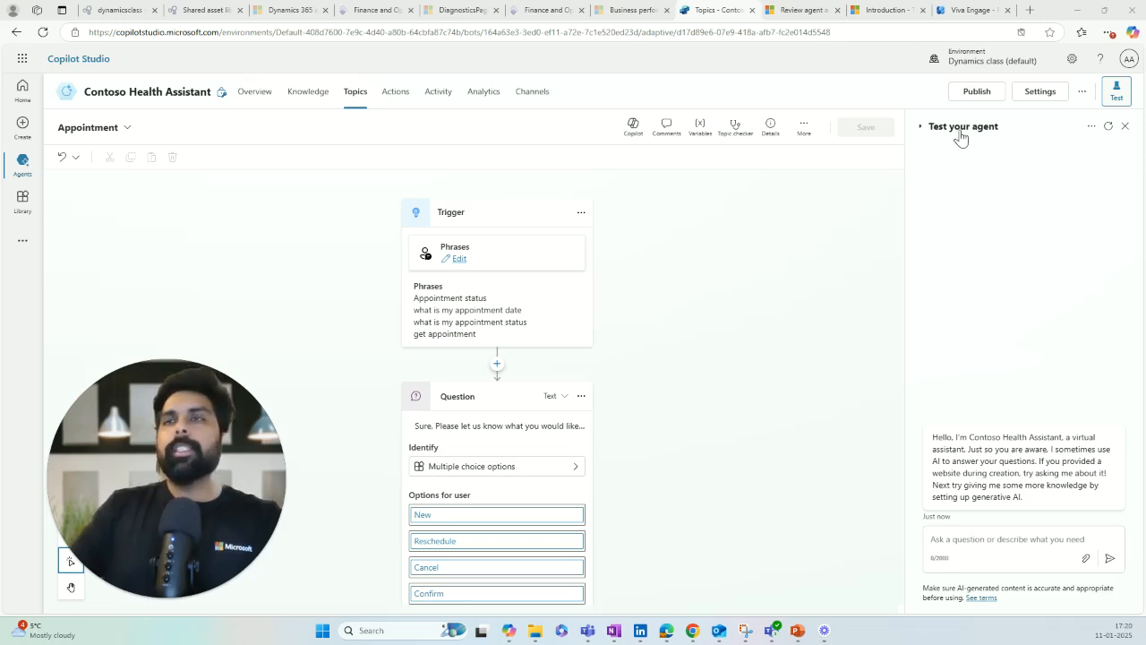
Step: Send 'get appointment' to the agent in the Test your agent pane
left_click(1116, 92)
left_click(1116, 97)
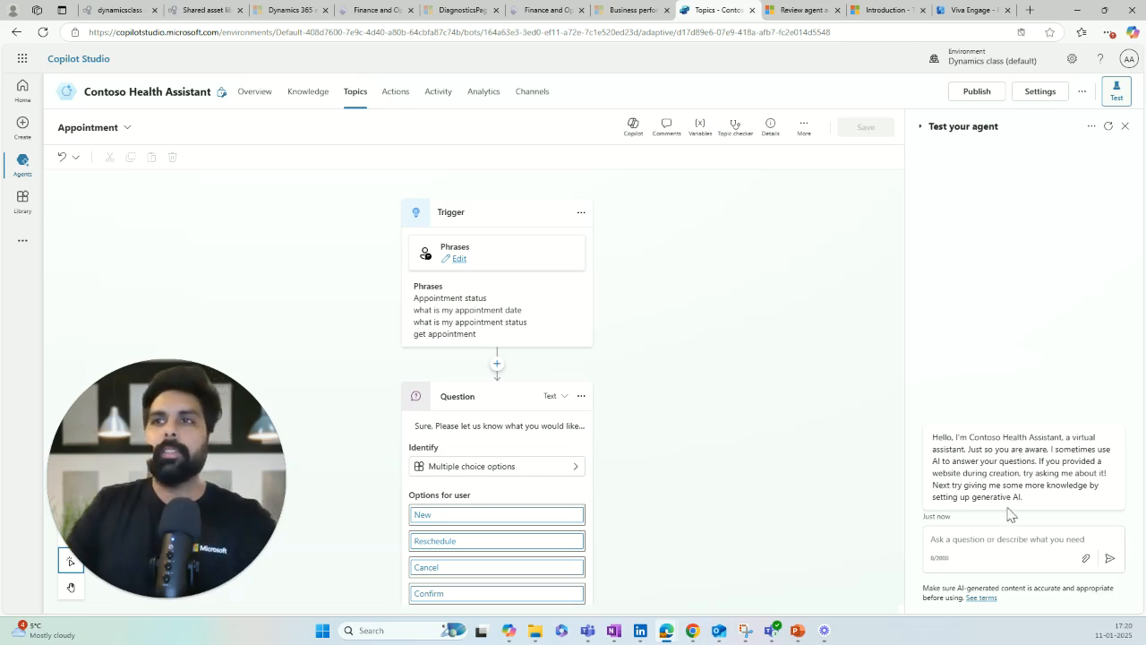
left_click(994, 543)
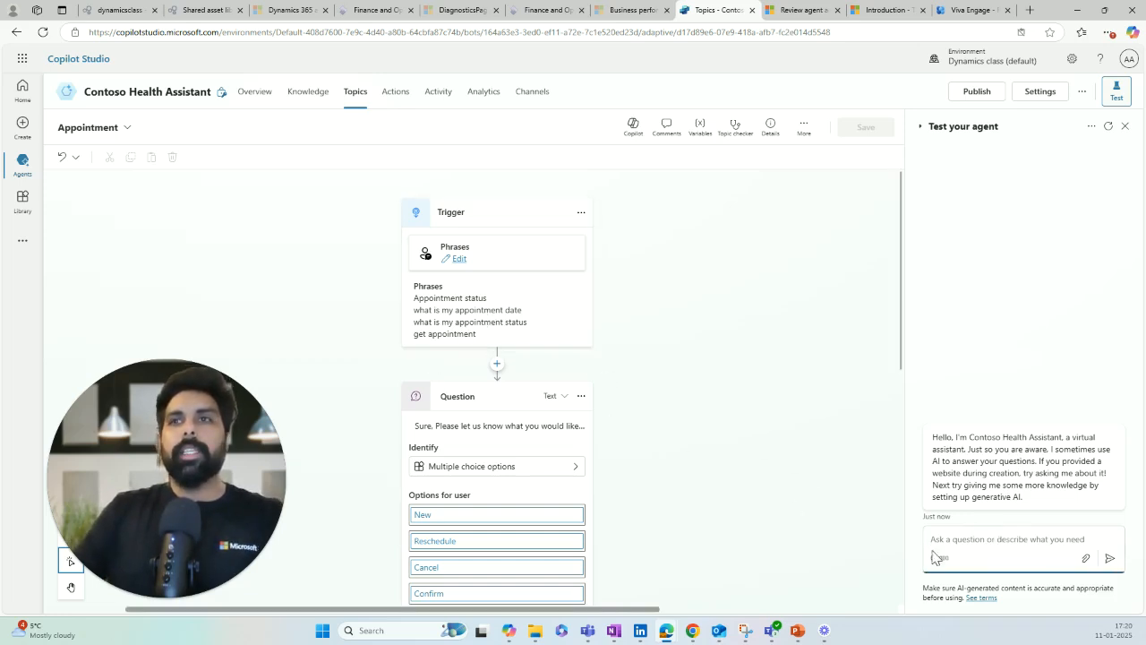
type("get appoin")
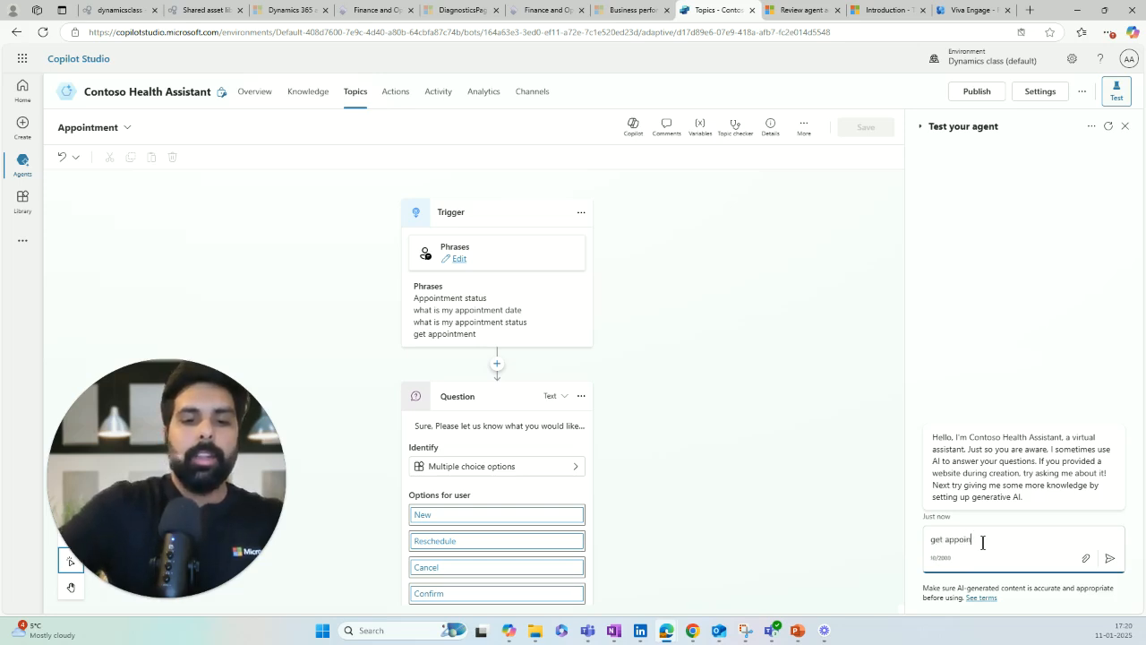
type("tment")
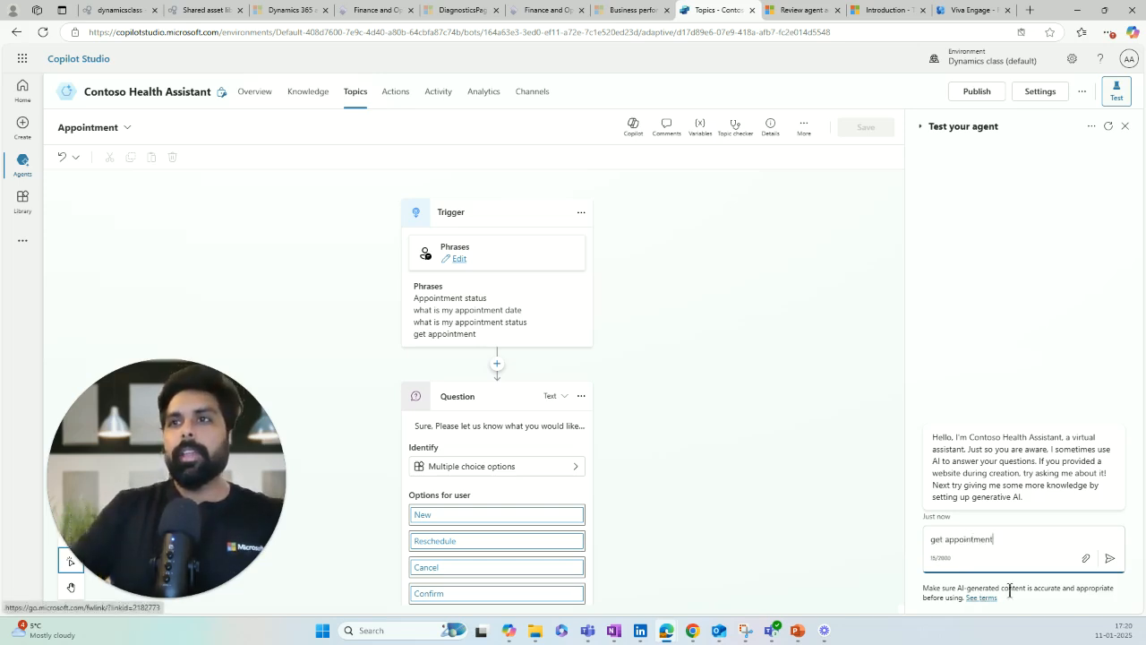
left_click(1110, 558)
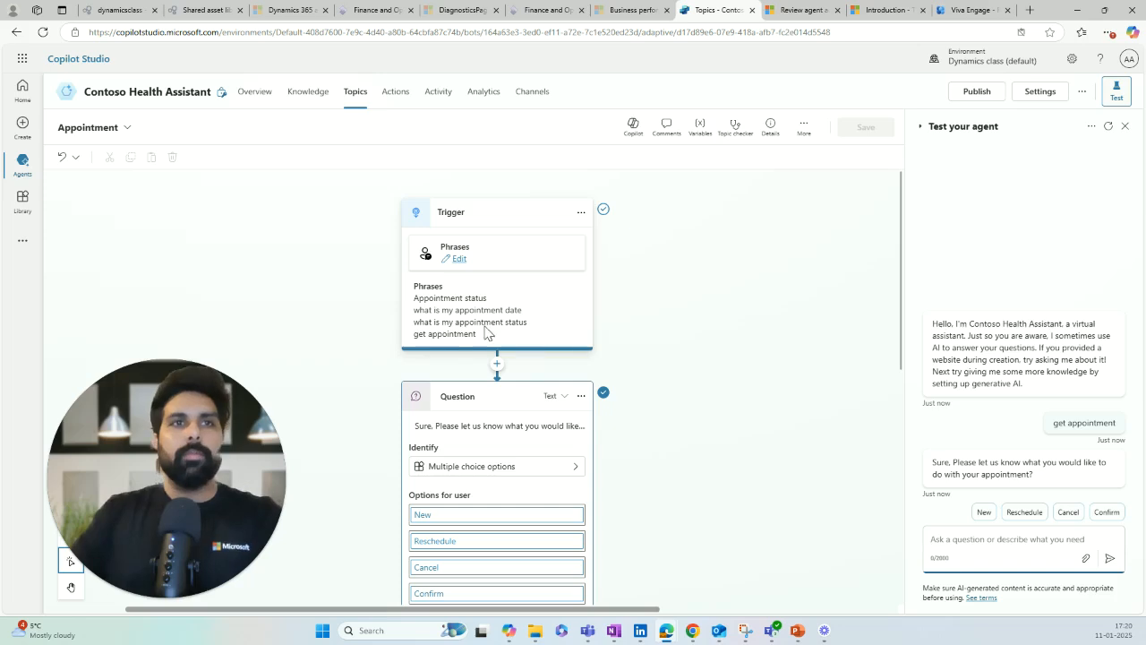
Step: Pick the Confirm quick reply and check the agent returns the thank-you message
scroll(513, 335, "down", 2)
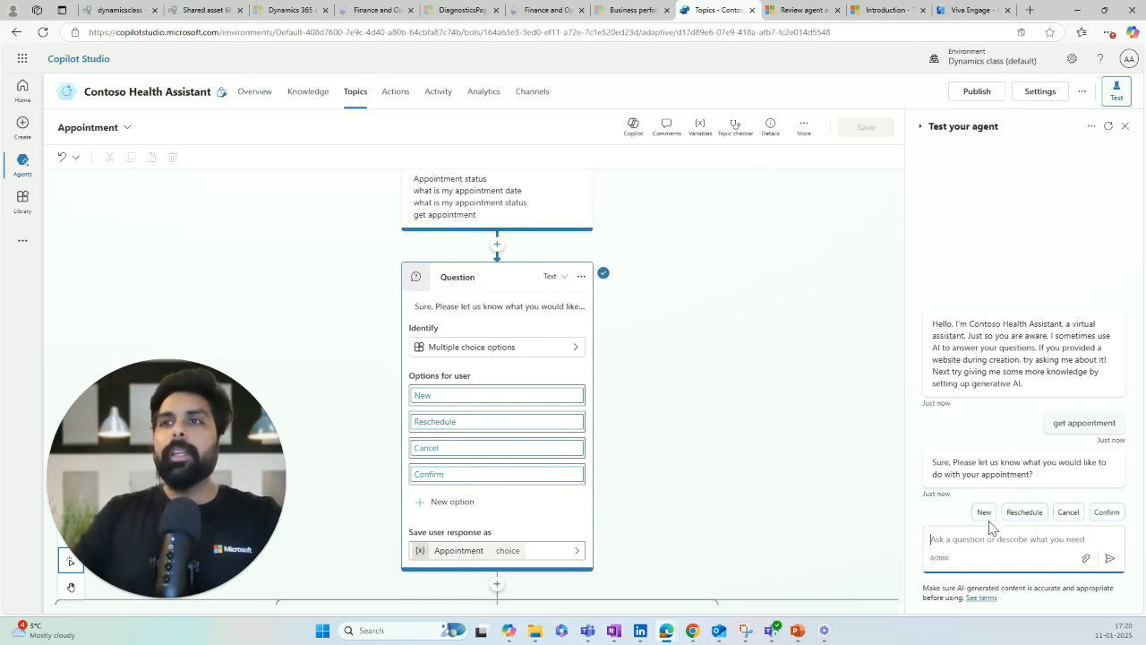
scroll(814, 510, "down", 5)
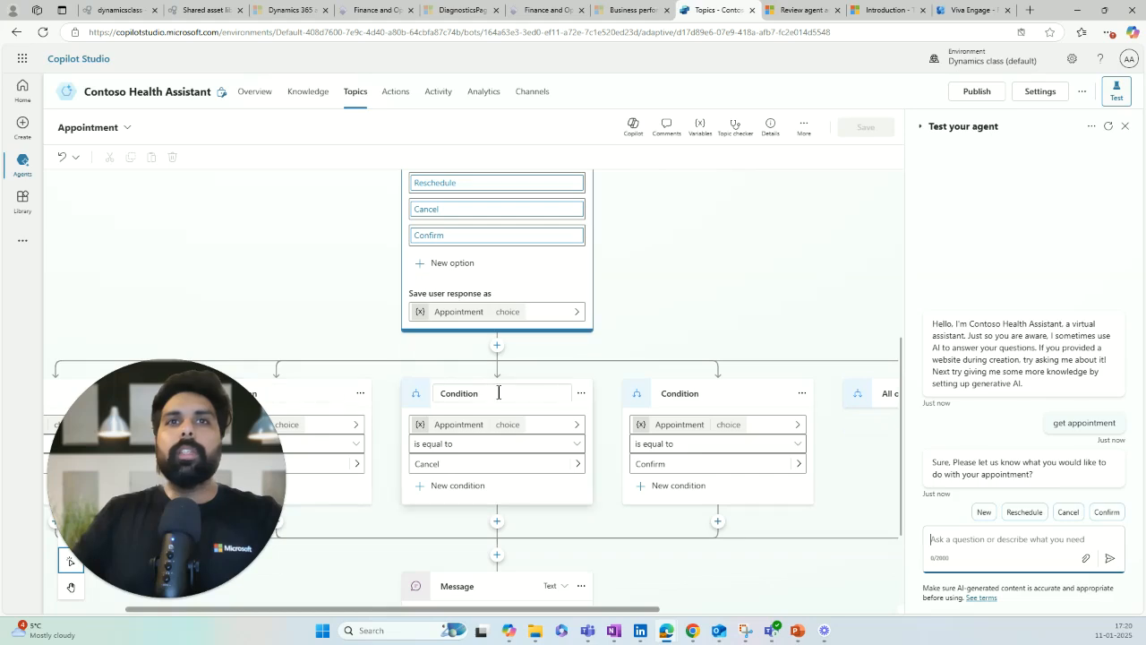
left_click(1007, 538)
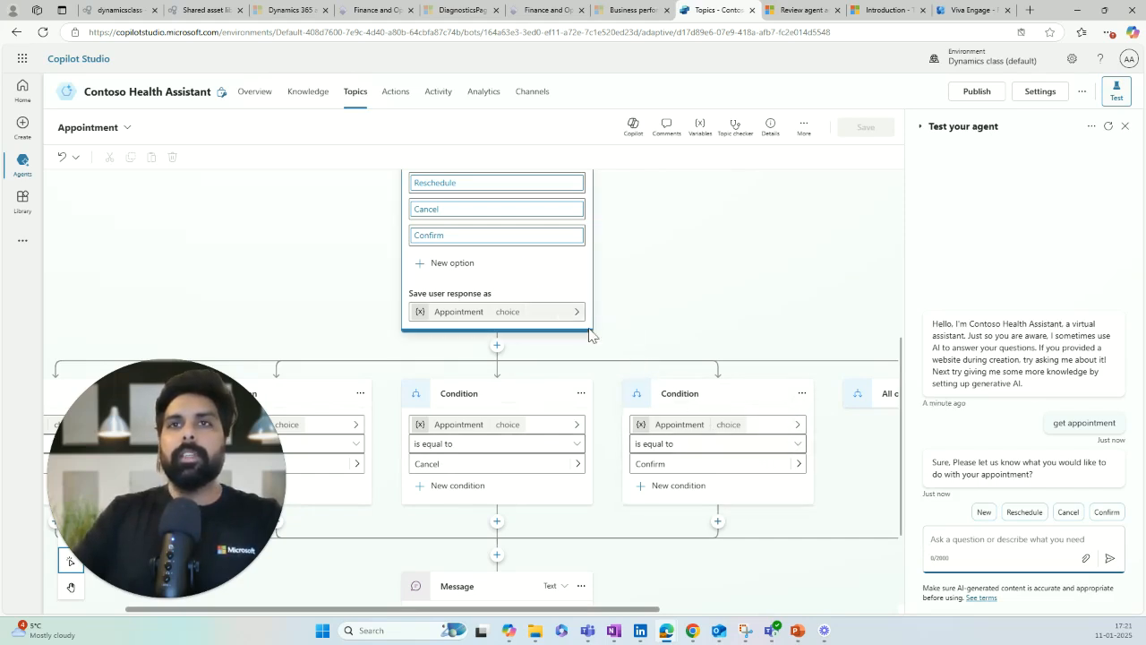
left_click(1105, 514)
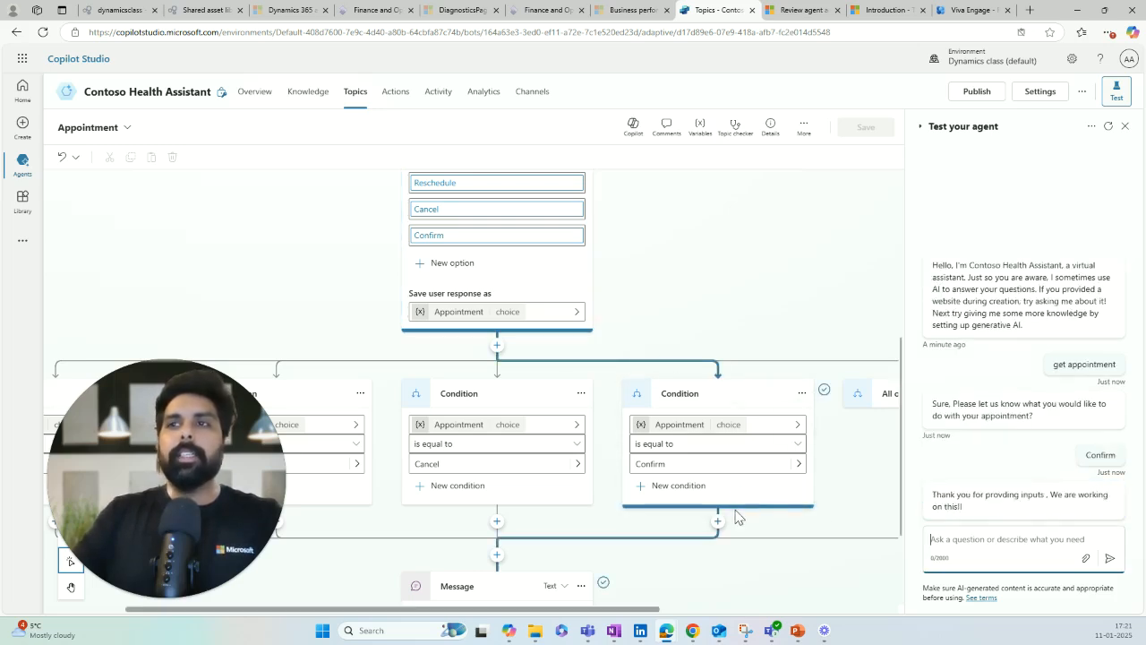
Step: Scroll through the Appointment topic to review its Question node options
scroll(765, 543, "down", 3)
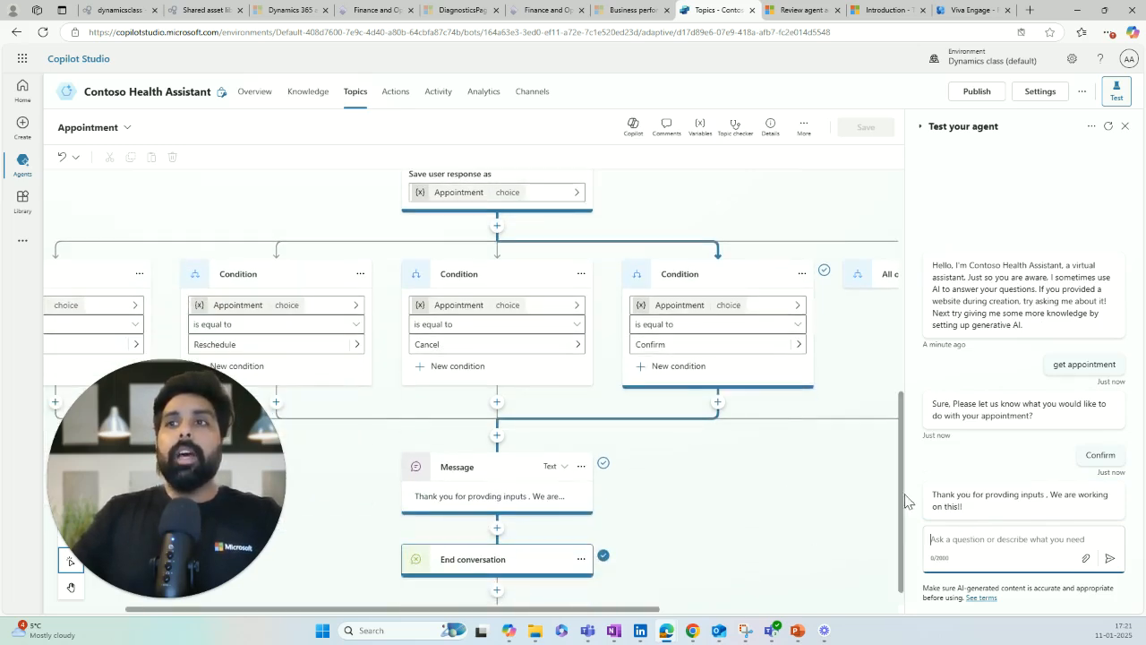
scroll(498, 503, "down", 1)
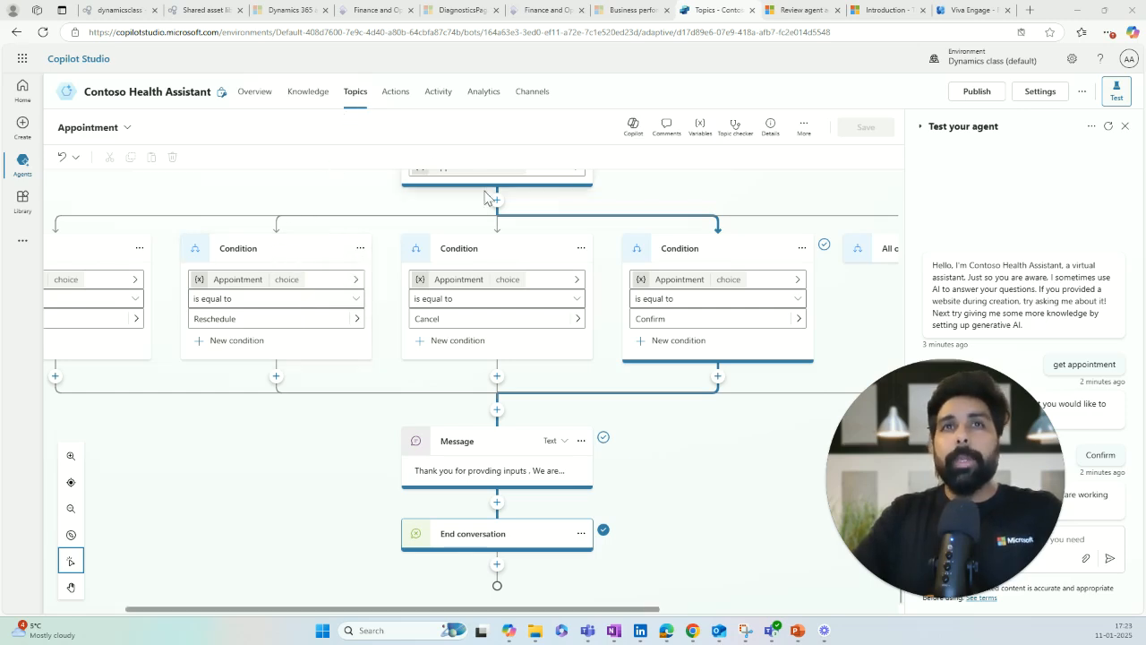
scroll(495, 210, "up", 1)
scroll(495, 211, "up", 3)
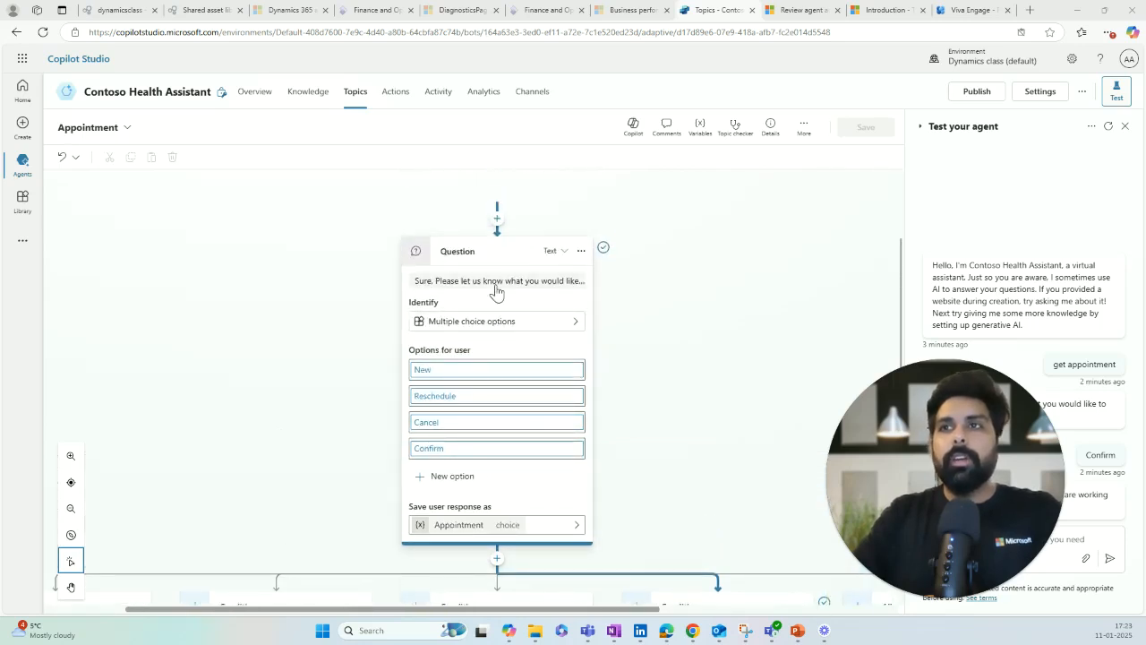
scroll(494, 246, "up", 2)
scroll(508, 307, "down", 3)
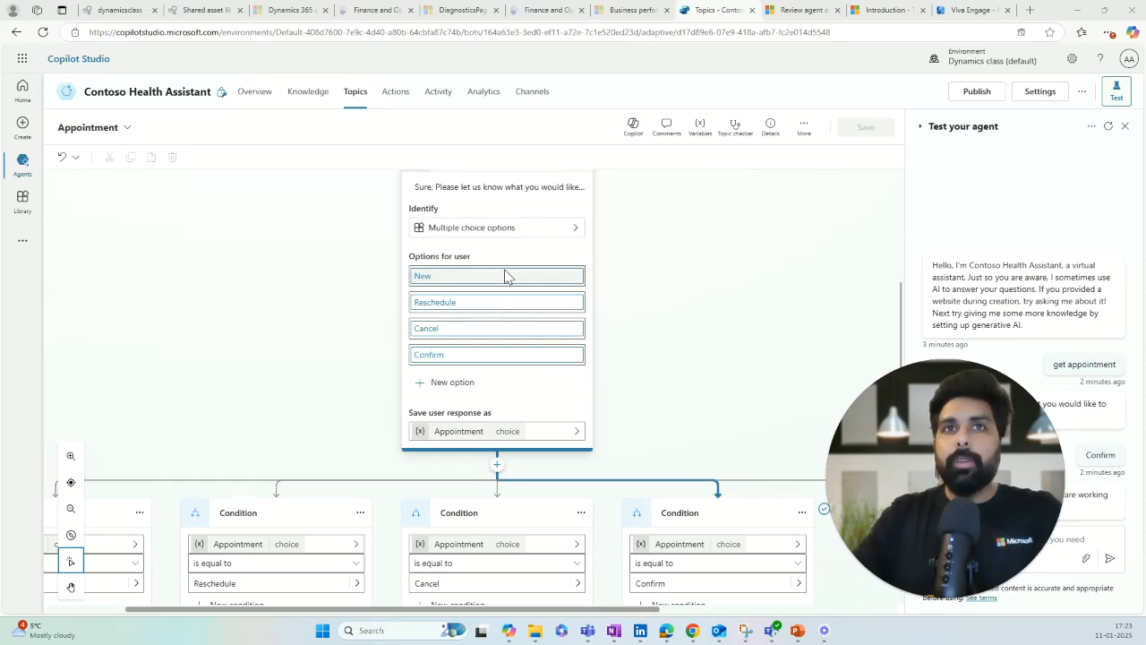
scroll(505, 276, "down", 3)
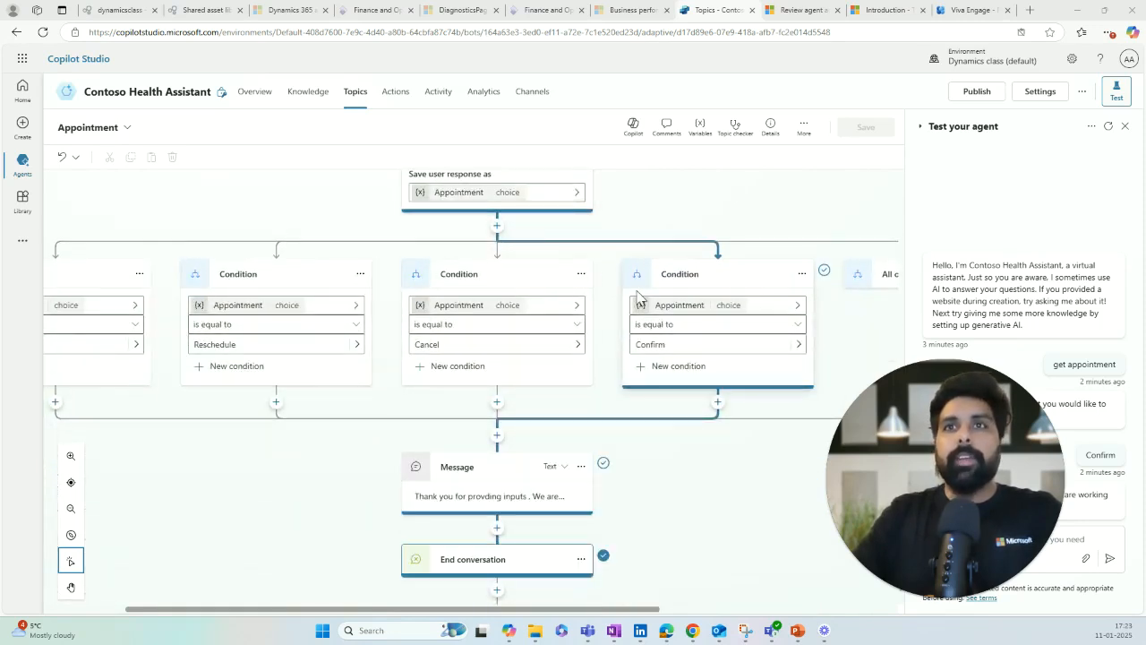
scroll(421, 367, "down", 1)
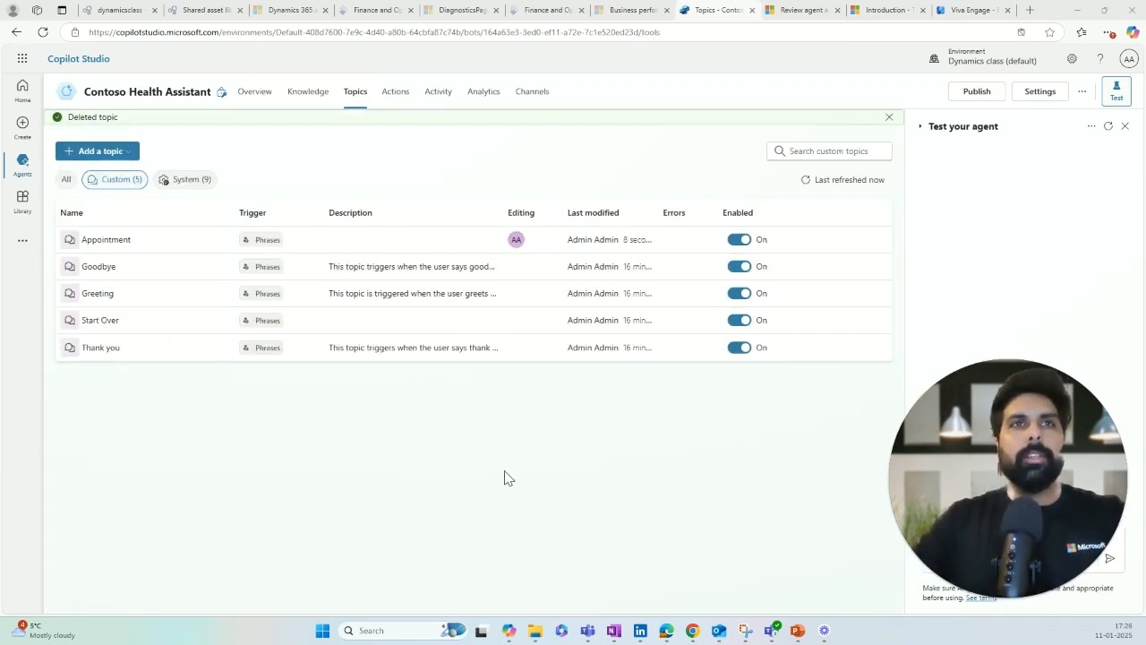
left_click(106, 239)
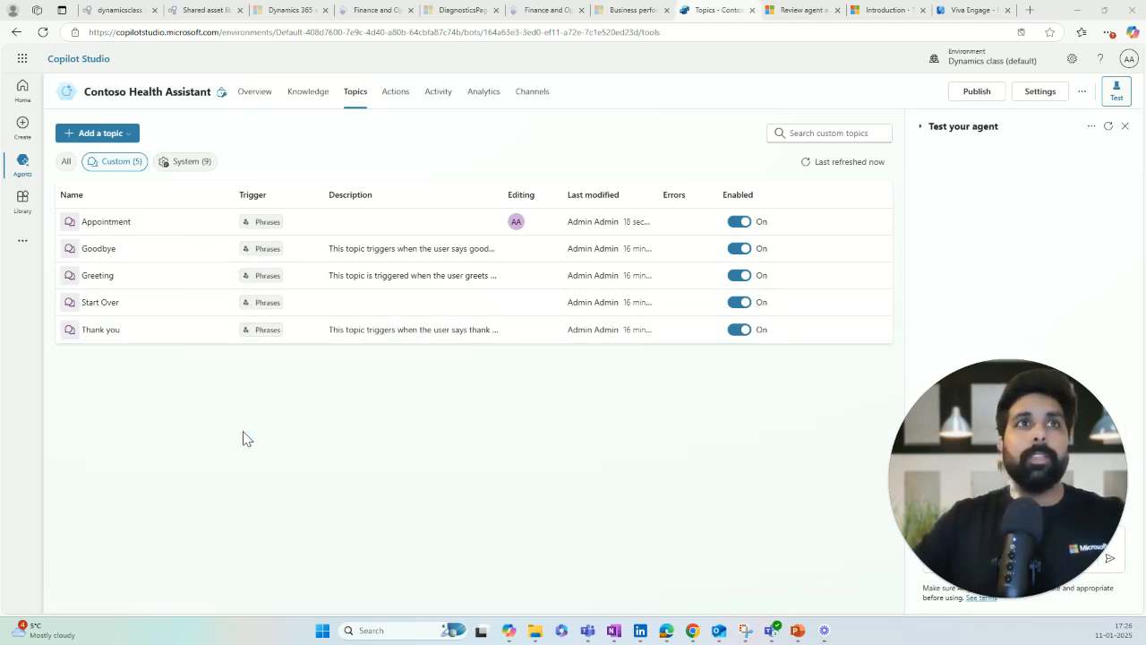
left_click(117, 222)
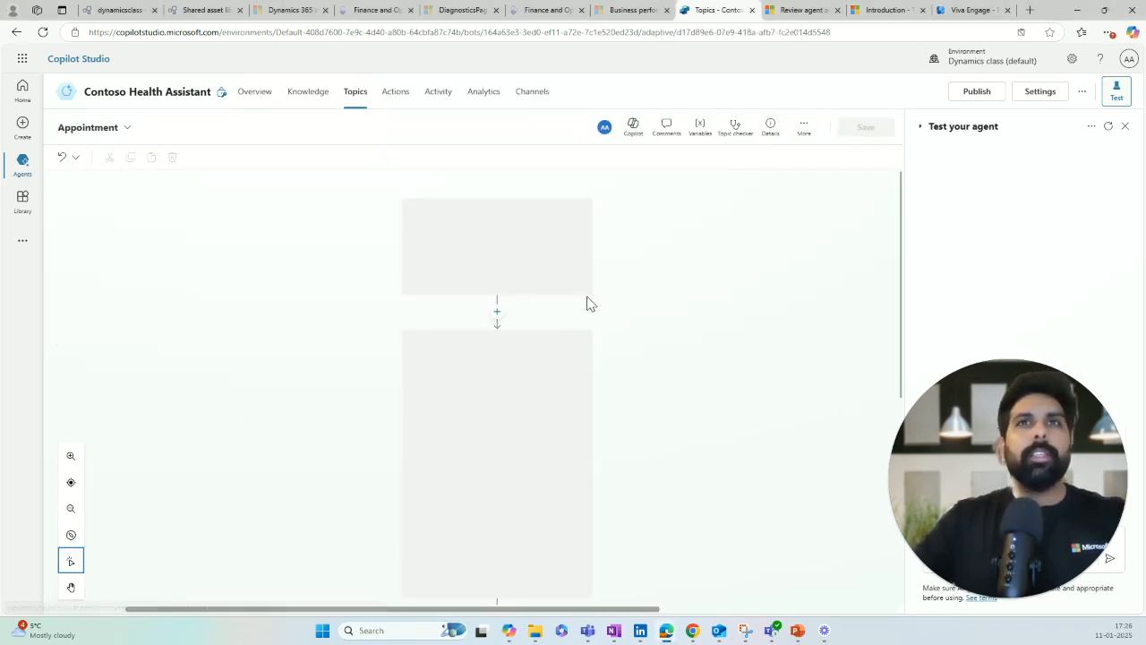
scroll(538, 309, "down", 3)
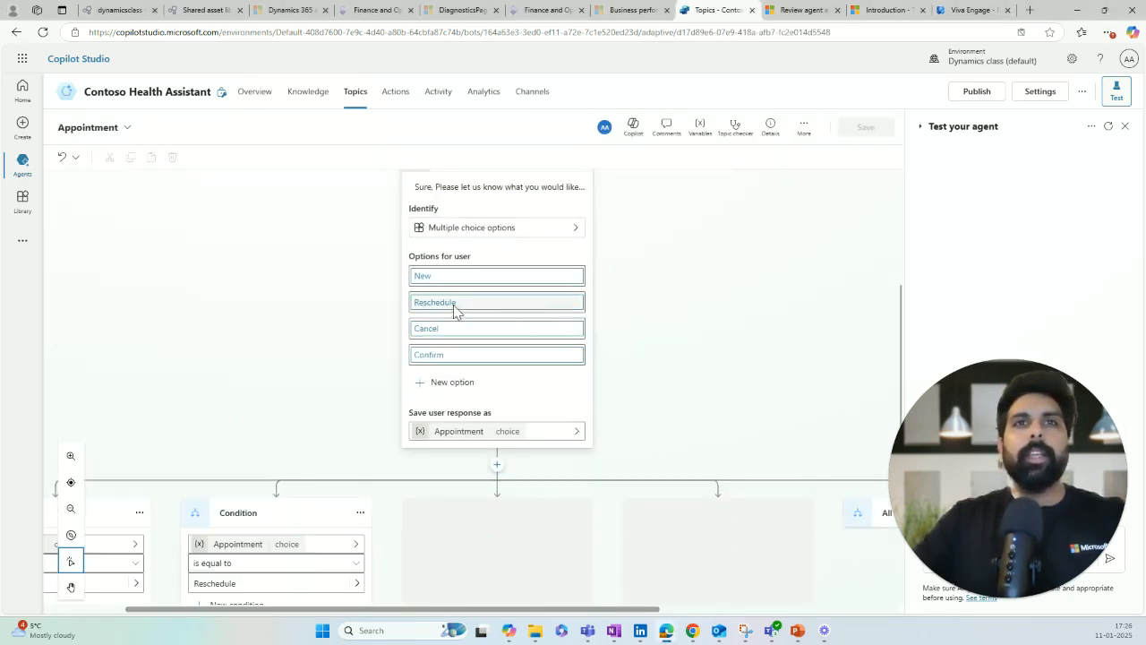
scroll(578, 355, "down", 3)
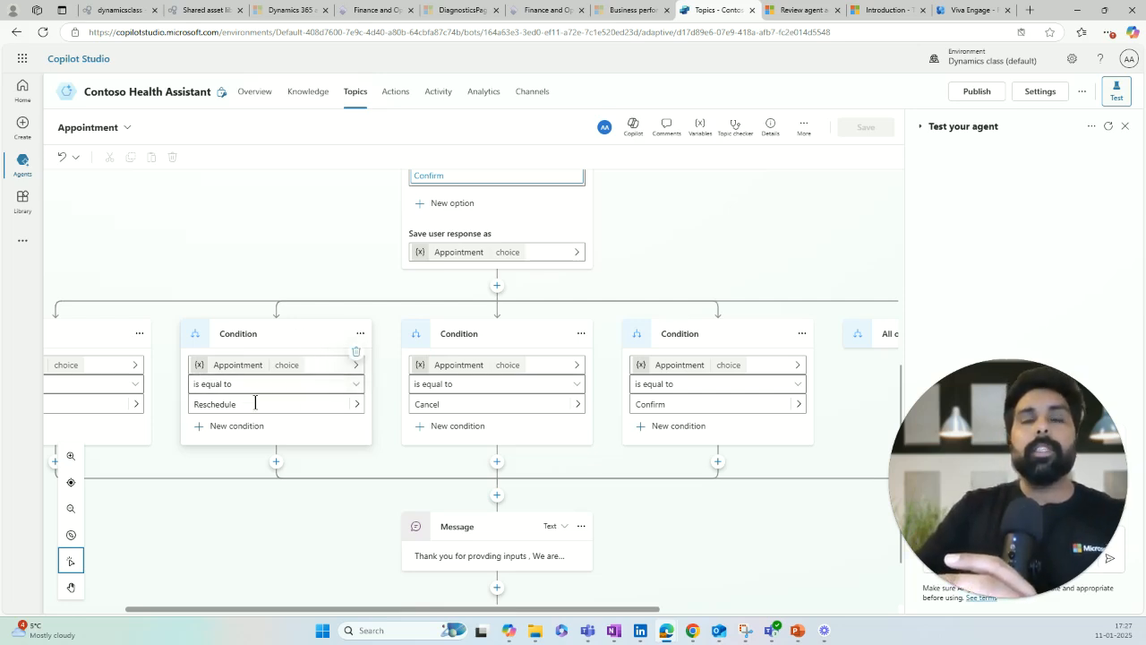
left_click(356, 93)
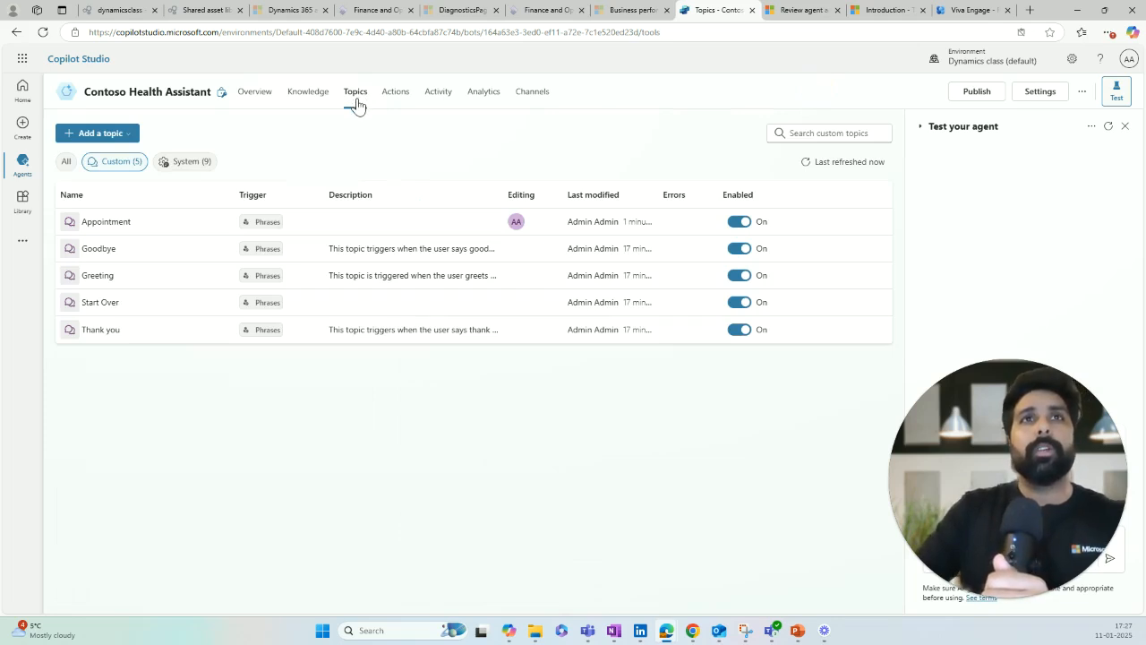
Step: Add a new topic from blank for the Contoso Health Assistant
left_click(128, 141)
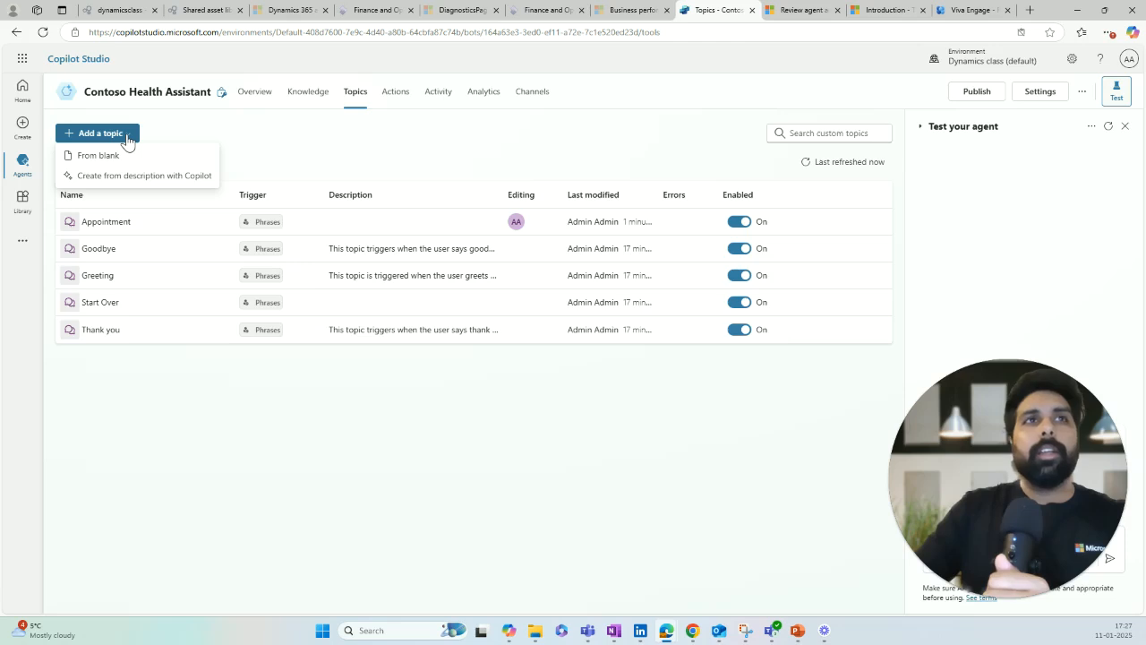
left_click(103, 157)
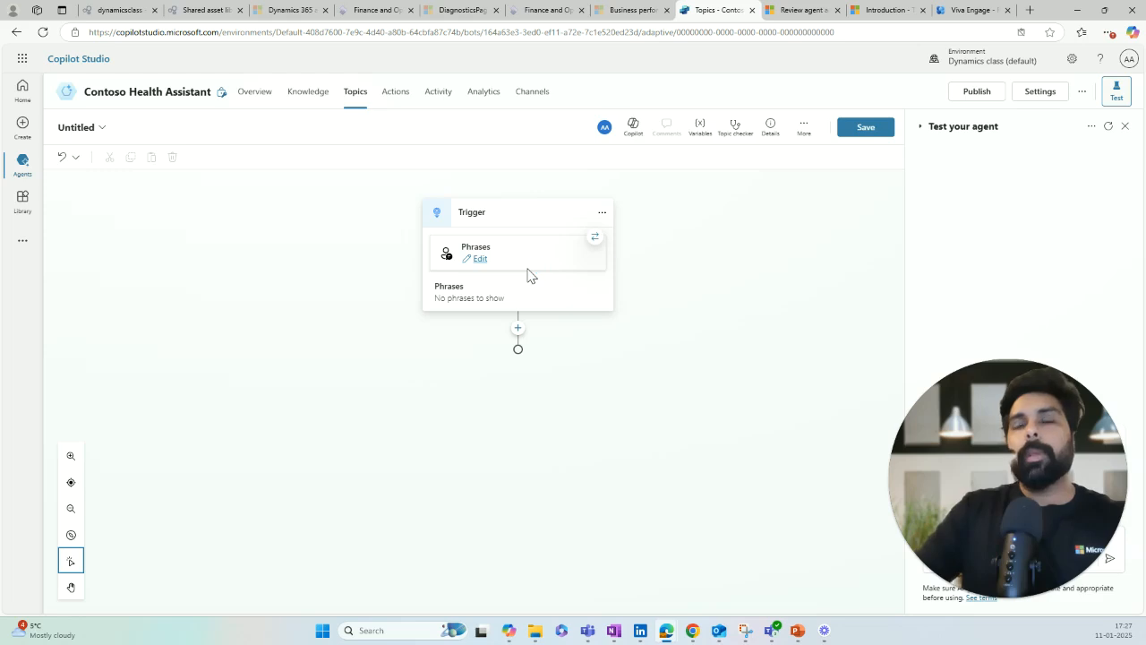
Step: Change the new topic's trigger from Phrases to On redirect
left_click(595, 244)
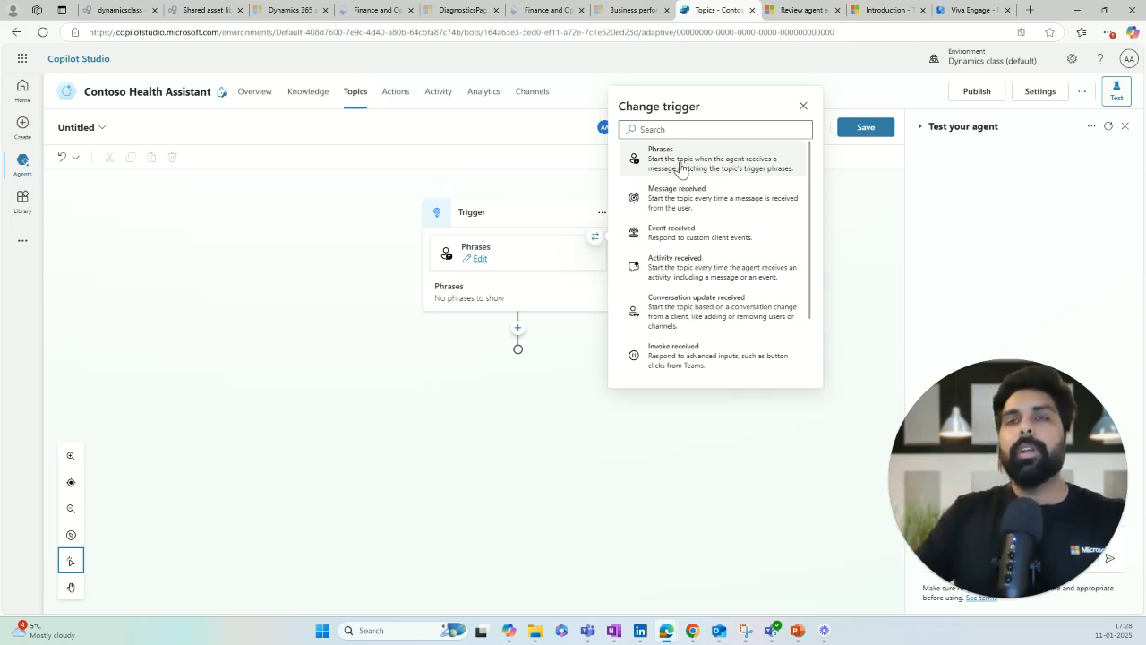
scroll(691, 281, "down", 1)
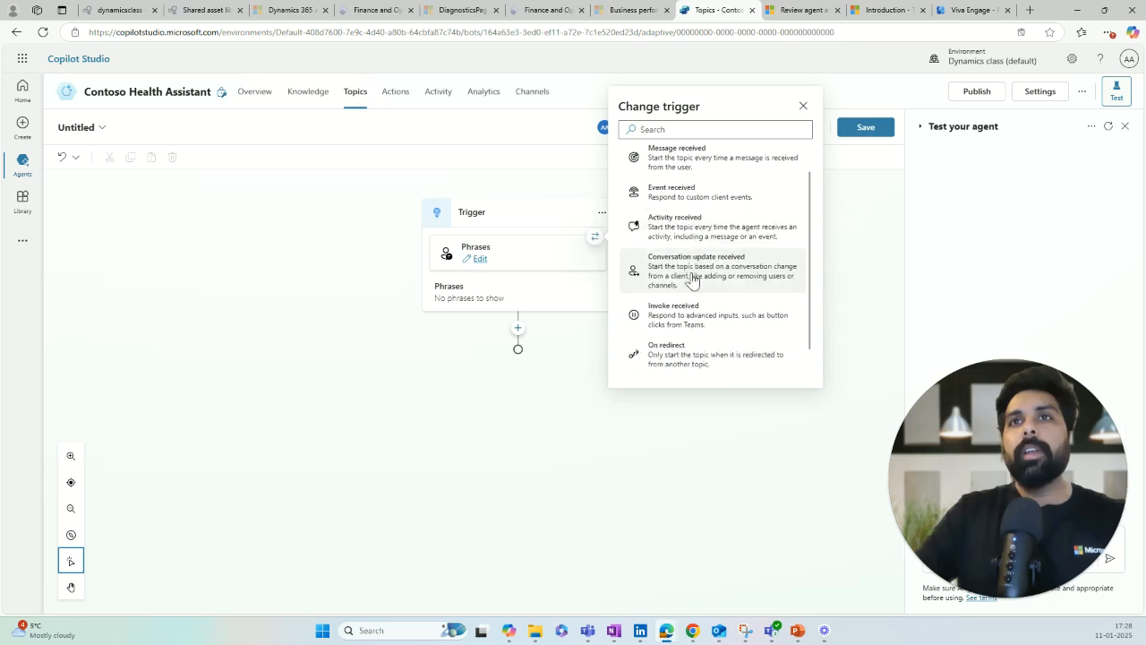
scroll(694, 295, "down", 1)
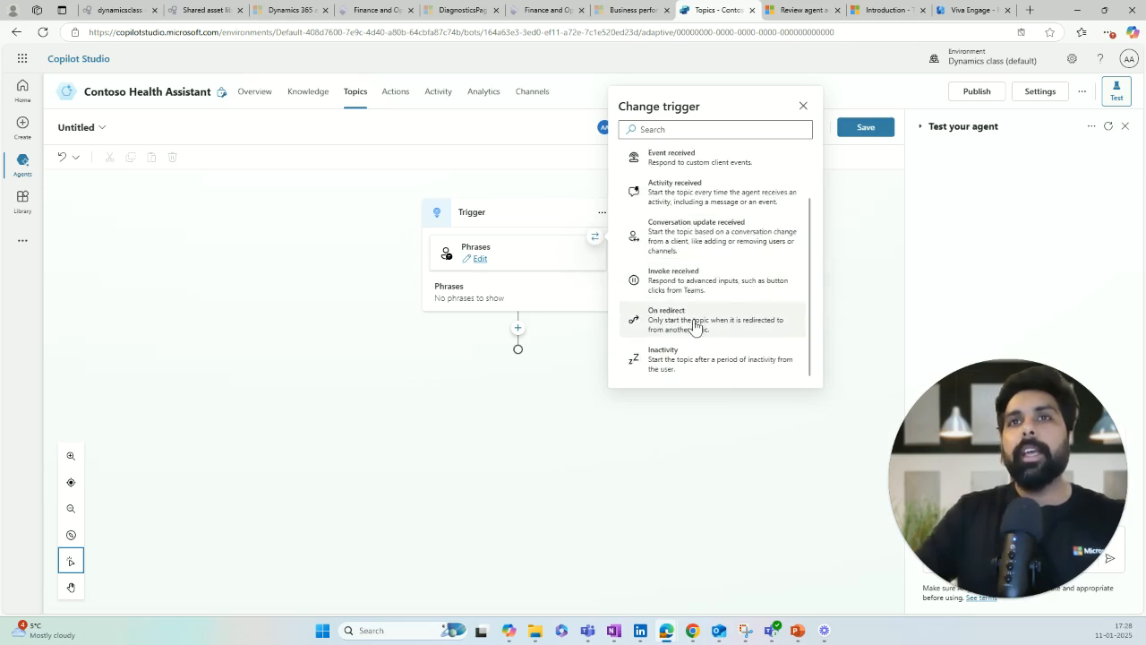
left_click(695, 324)
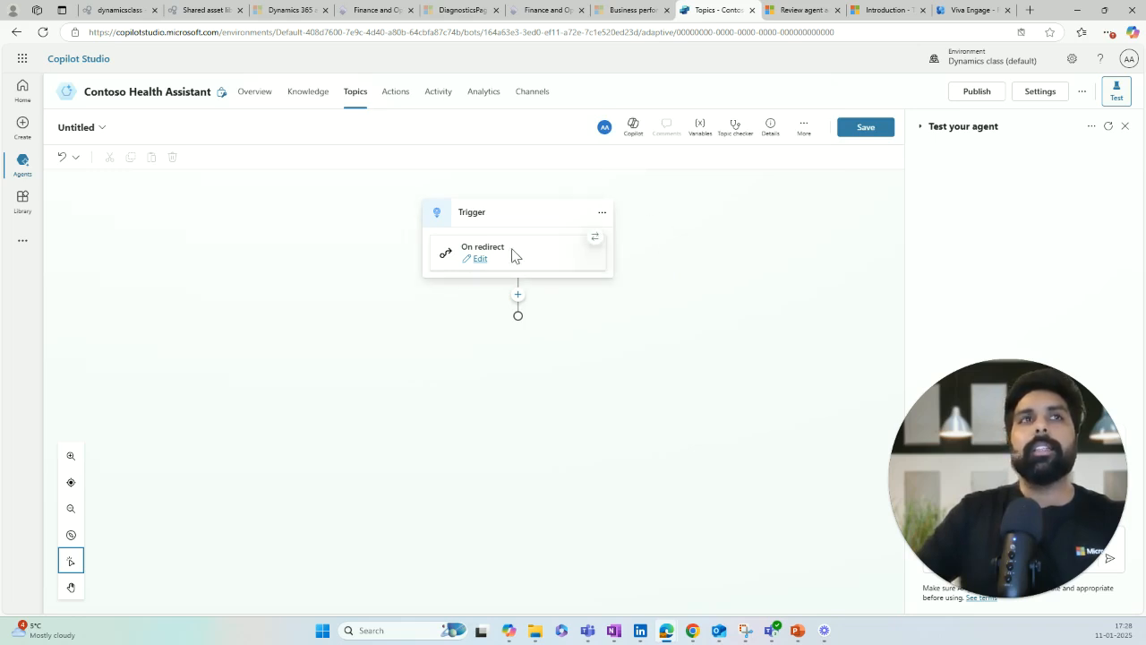
double_click(73, 127)
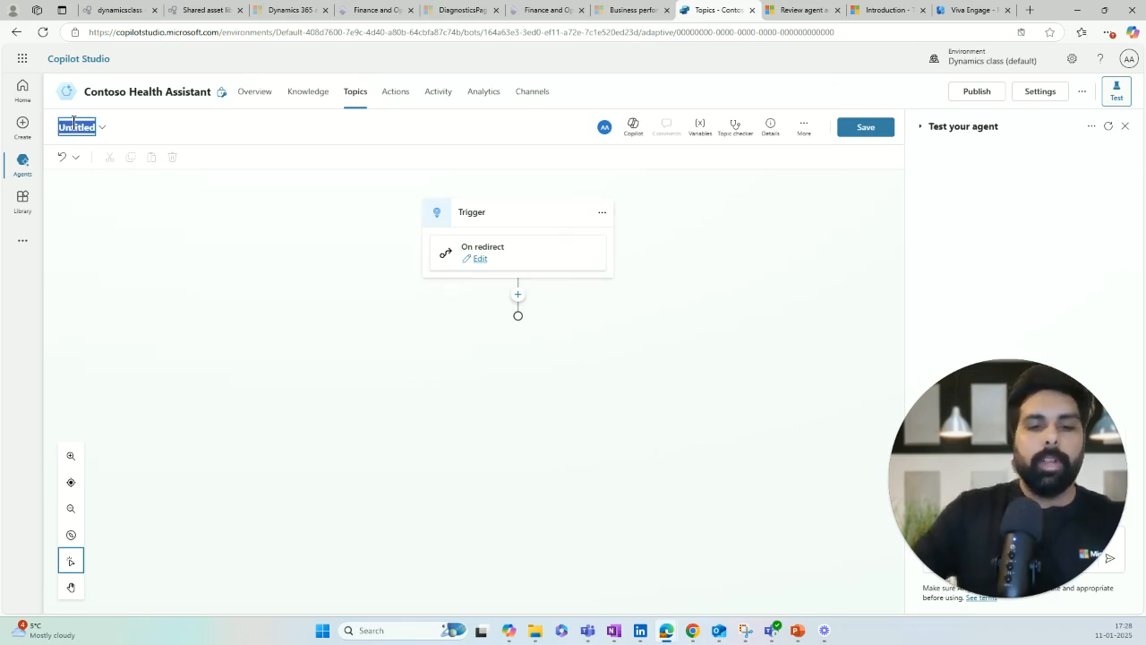
Step: Rename the Untitled topic to 'Reschedule'
type("Resche")
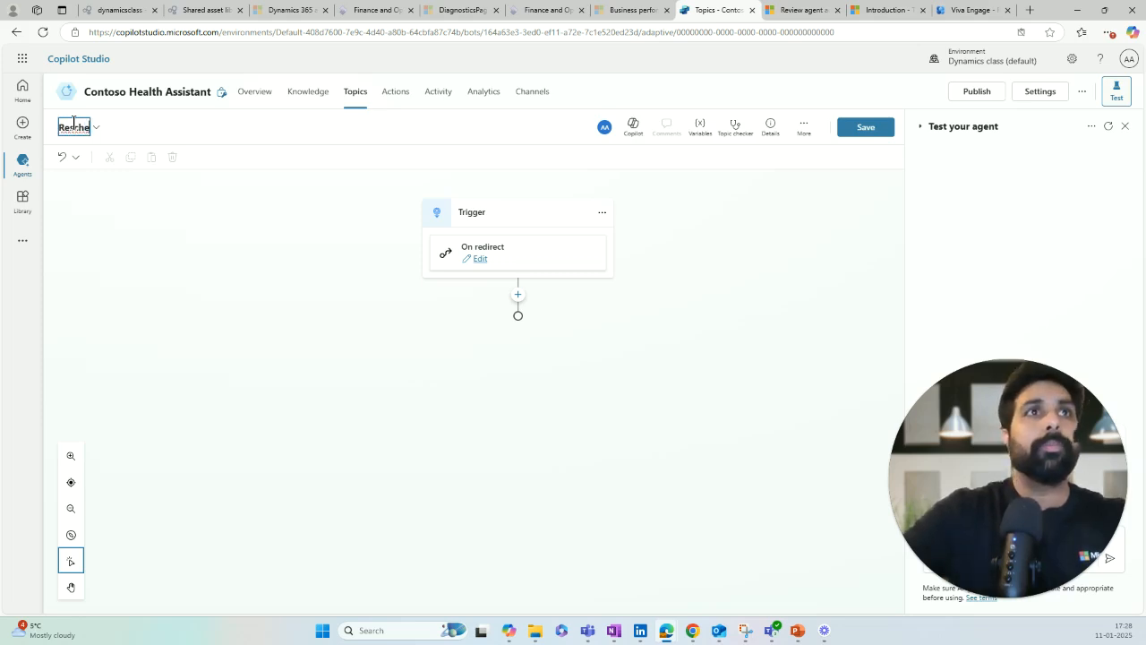
type("dule")
key("Return")
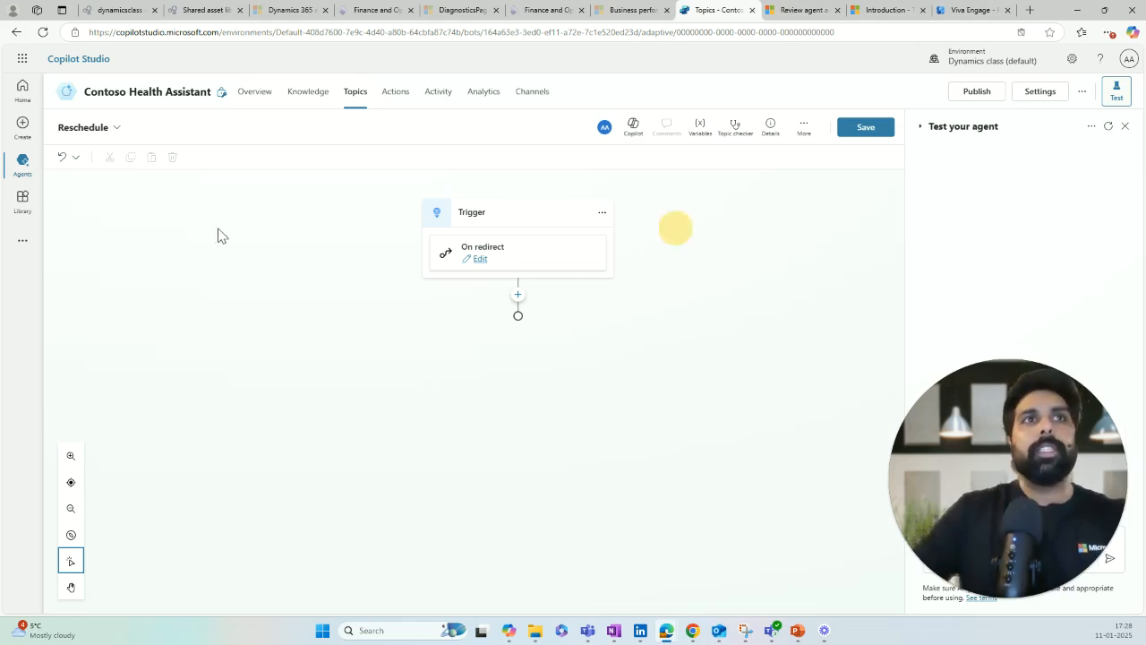
Step: Add a question node under the trigger asking 'Sure, Please provoide the dte for reschedule'
left_click(518, 295)
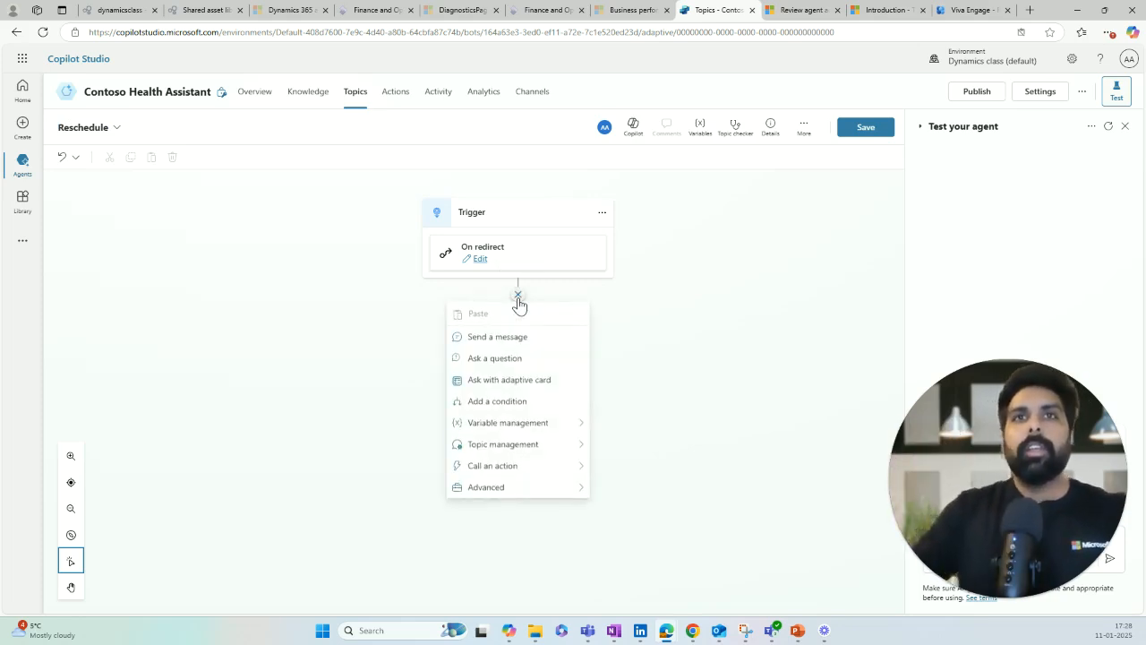
left_click(494, 358)
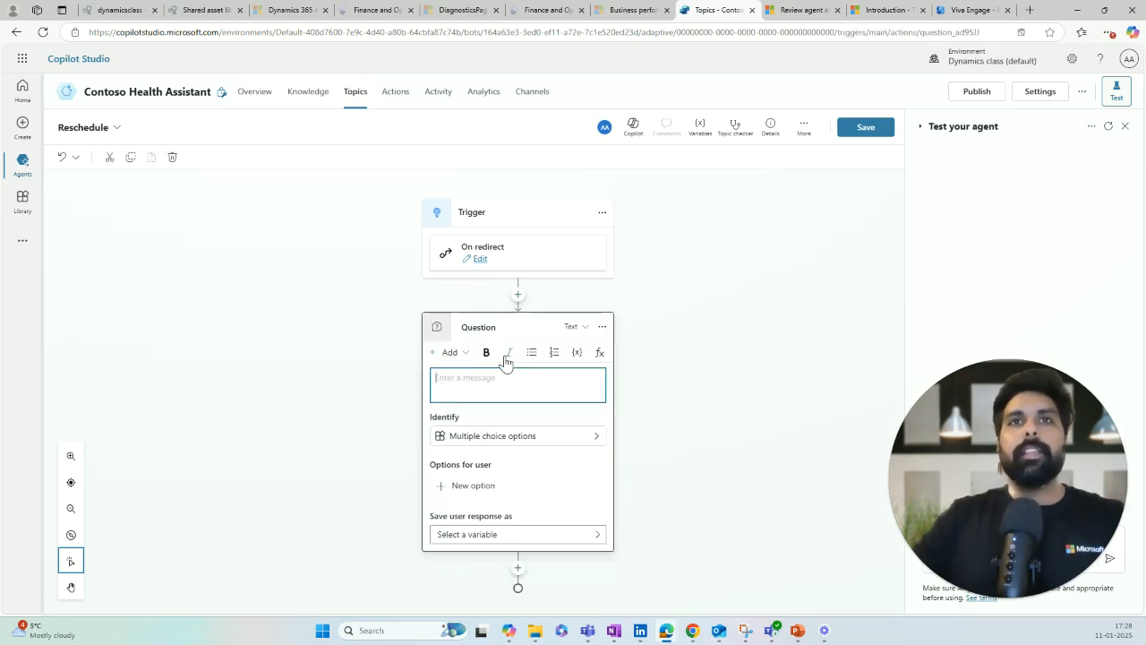
type("Sure. Please provoide")
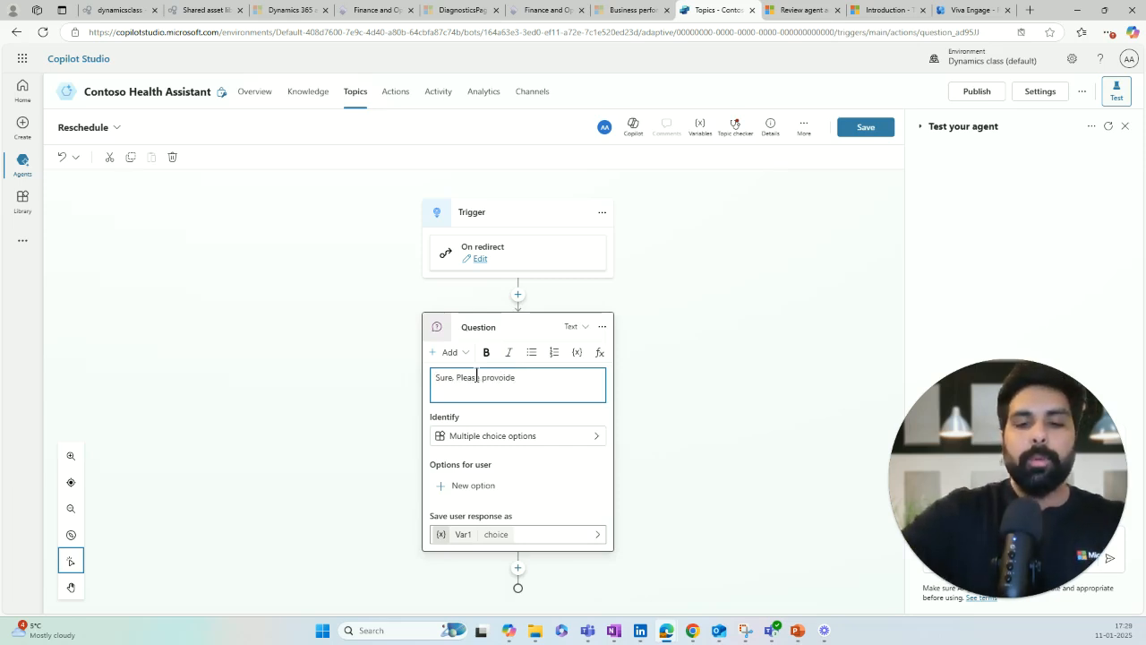
type(" the da")
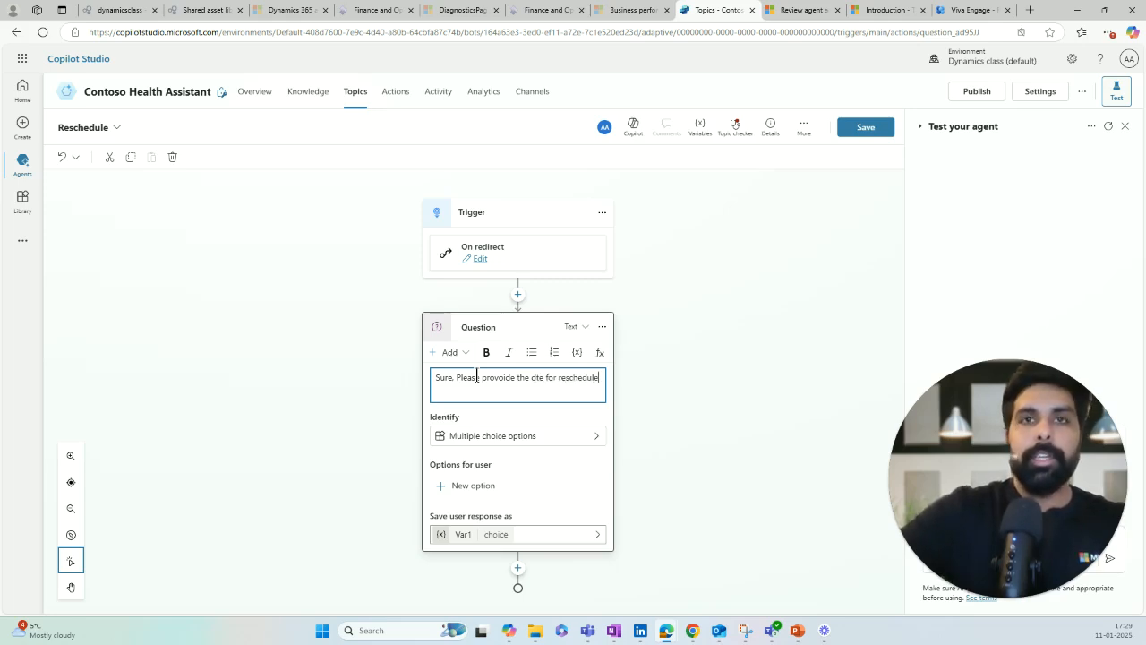
left_click(563, 435)
Step: Make the Reschedule question identify a Date and rename its answer variable to Rescheduledate
left_click(593, 421)
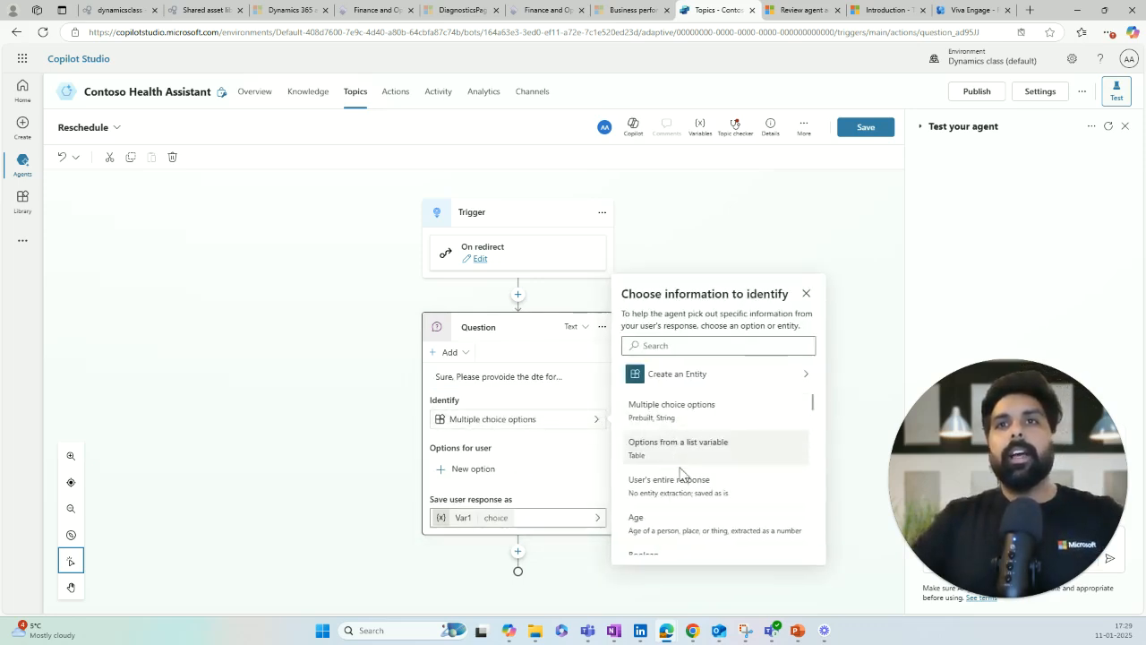
scroll(680, 470, "down", 3)
scroll(675, 473, "down", 5)
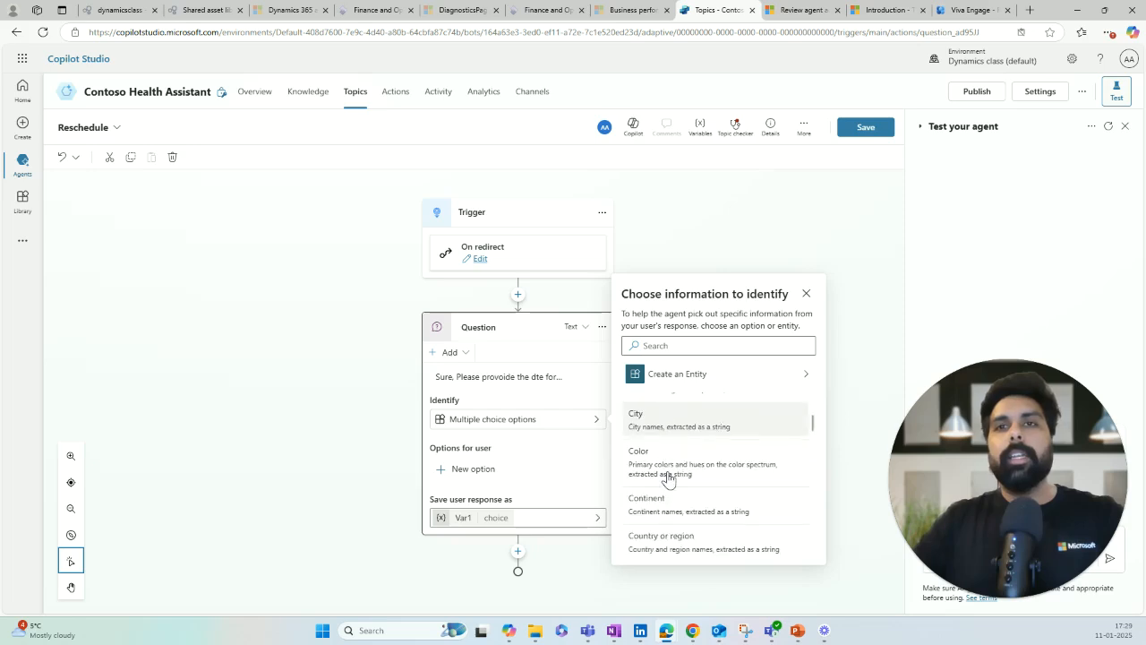
left_click(663, 472)
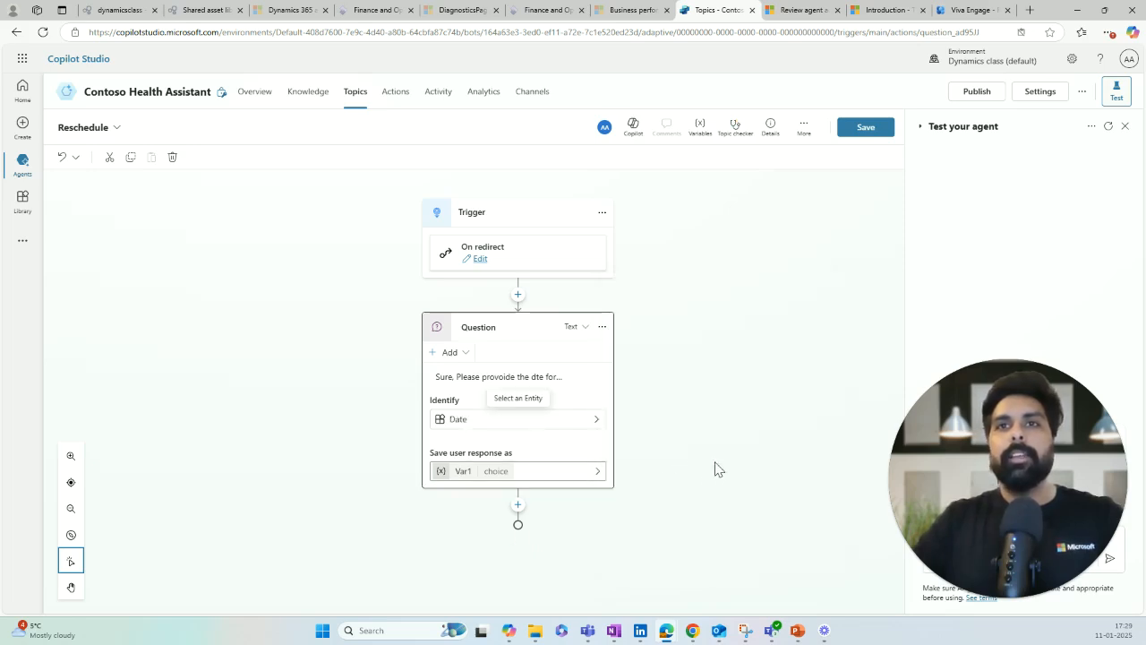
left_click(461, 472)
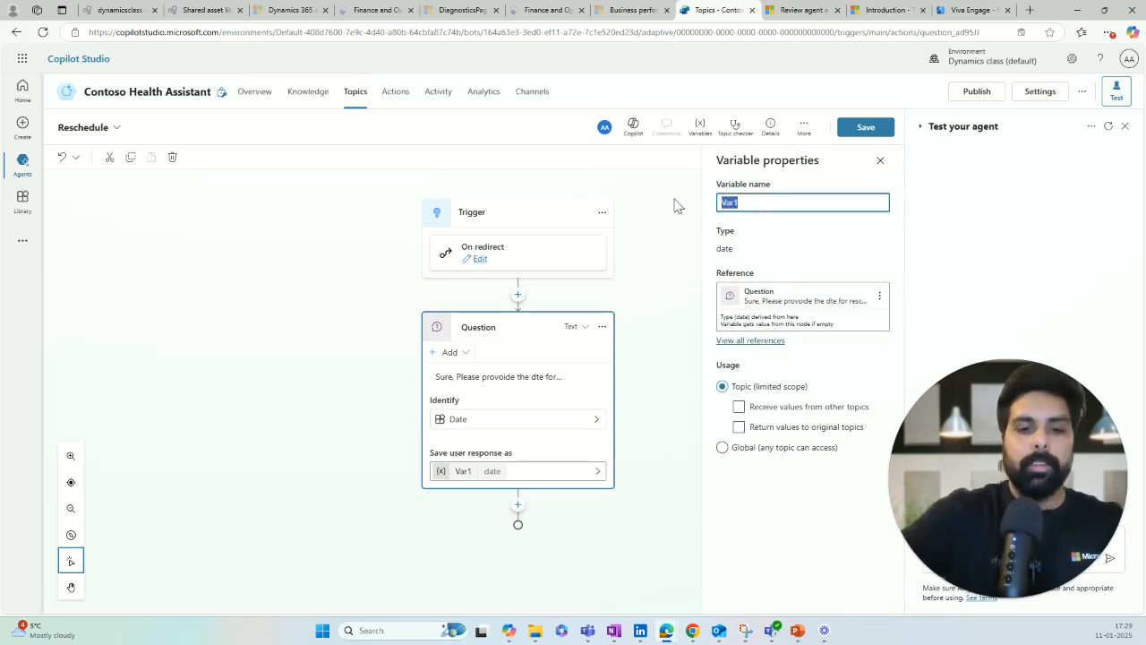
type("Resched")
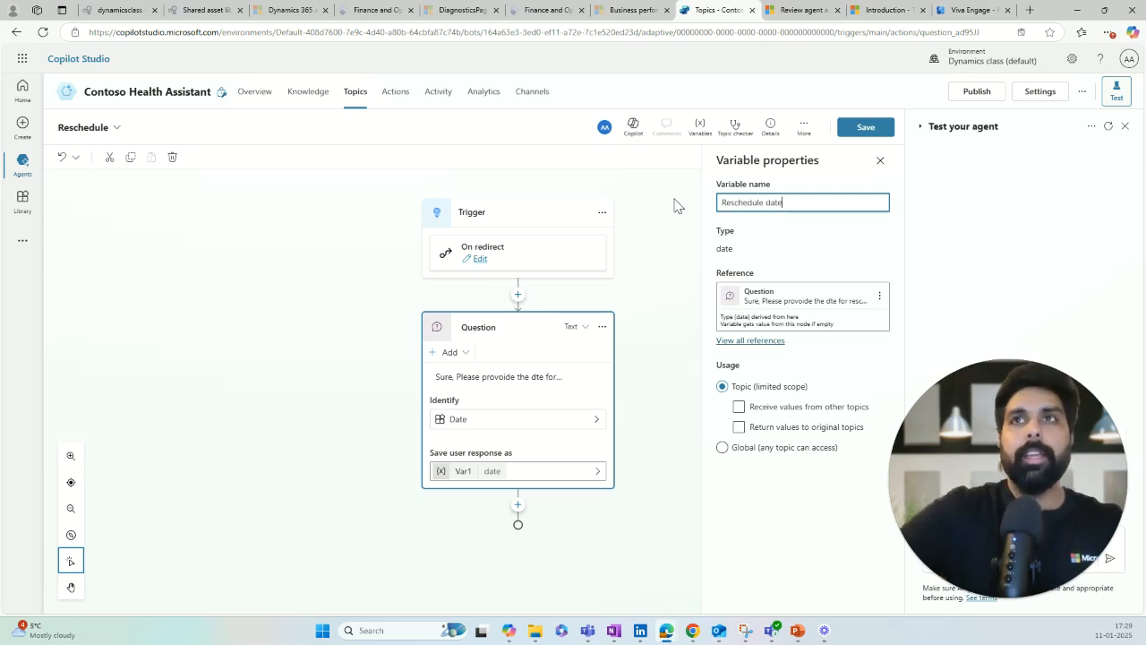
type("ule date")
left_click(680, 224)
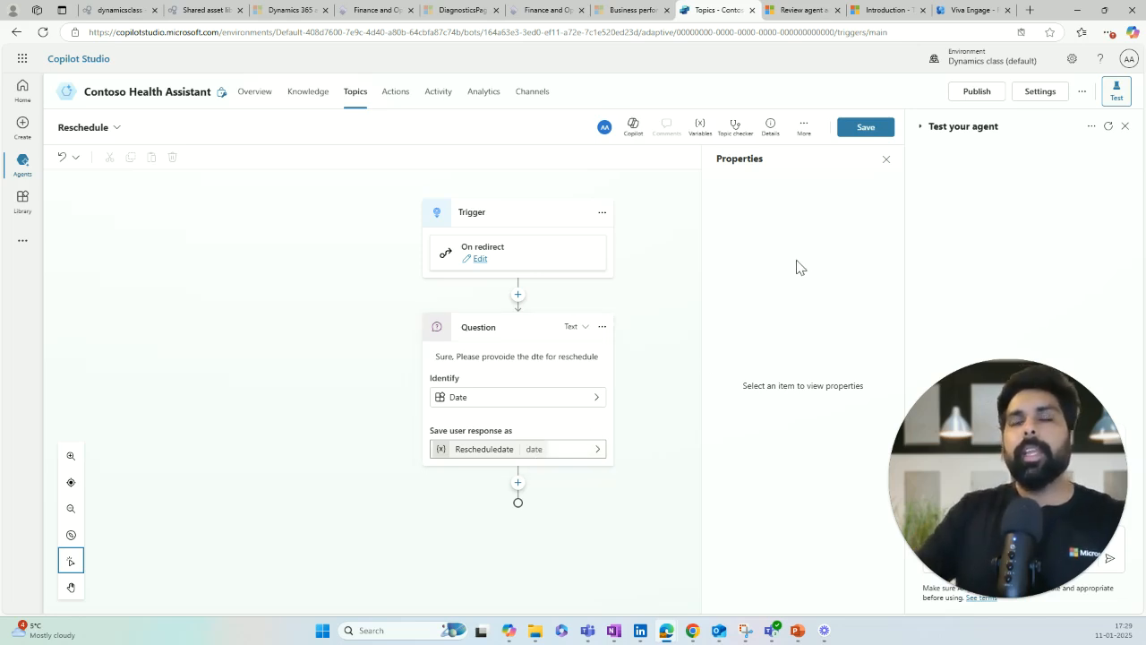
Step: Save the Reschedule topic and go back to the Topics list, where it shows triggered On redirect
left_click(860, 129)
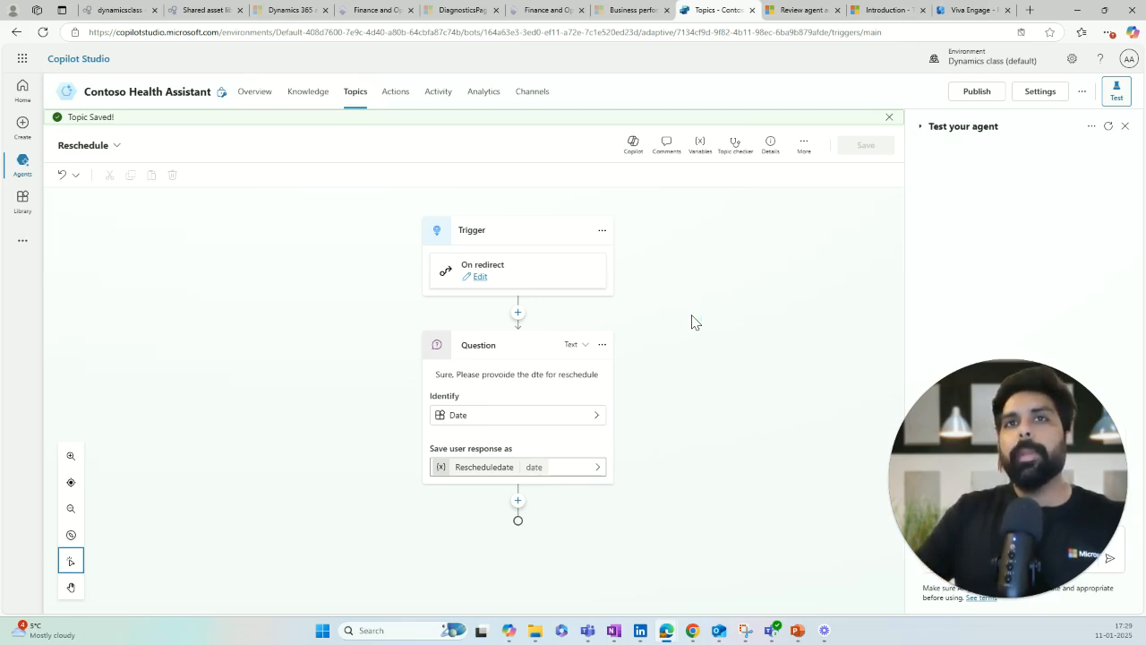
left_click(355, 93)
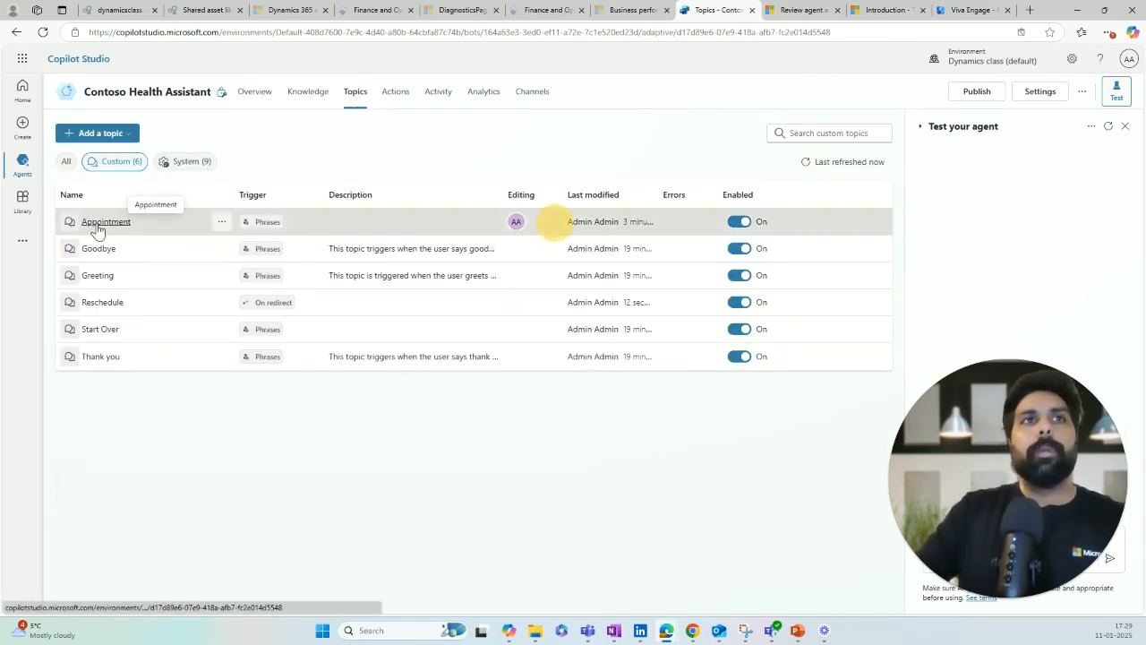
Step: In the Appointment topic, add a Go to another topic redirect to Reschedule under the Reschedule condition
left_click(104, 224)
scroll(344, 312, "down", 5)
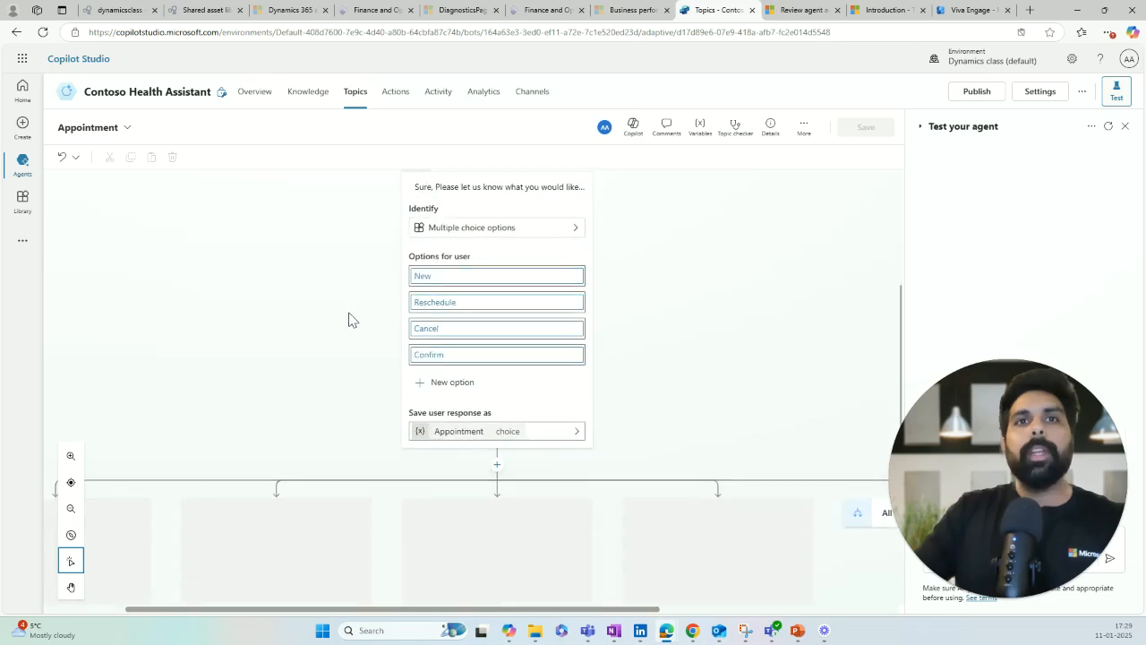
scroll(349, 320, "down", 2)
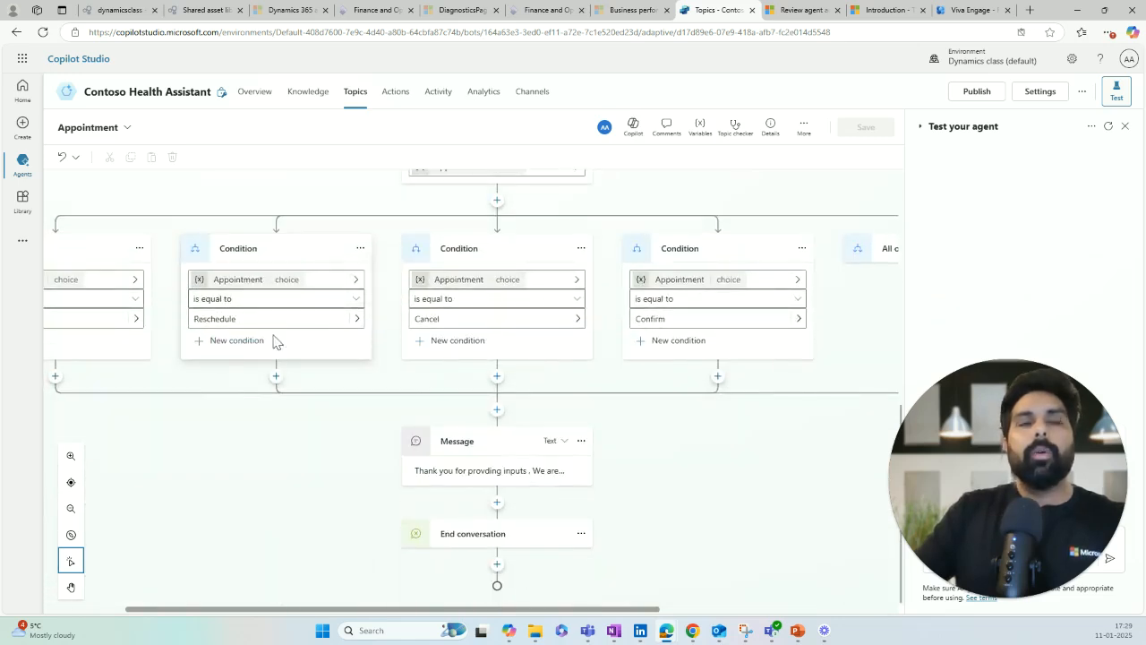
left_click(276, 377)
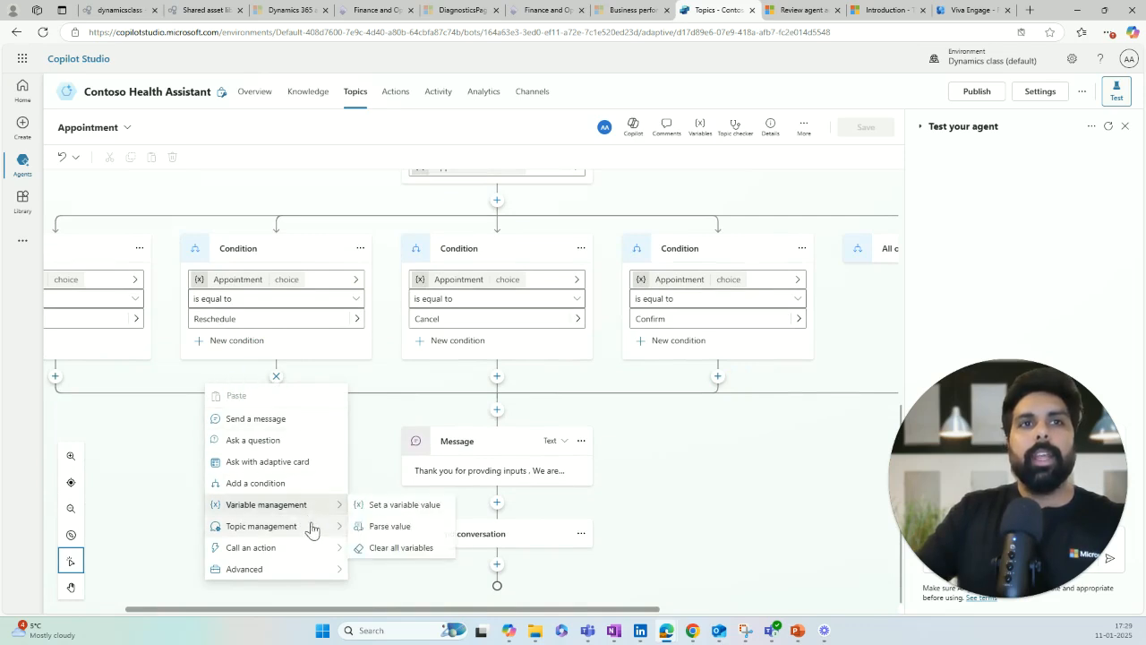
mouse_move(315, 533)
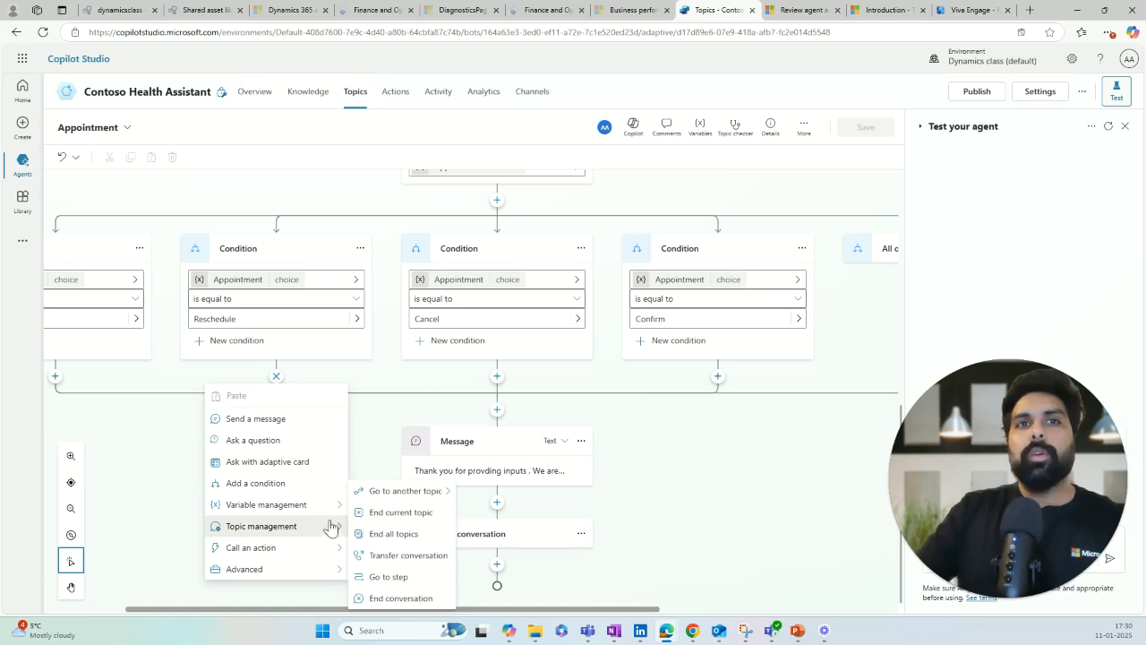
mouse_move(379, 494)
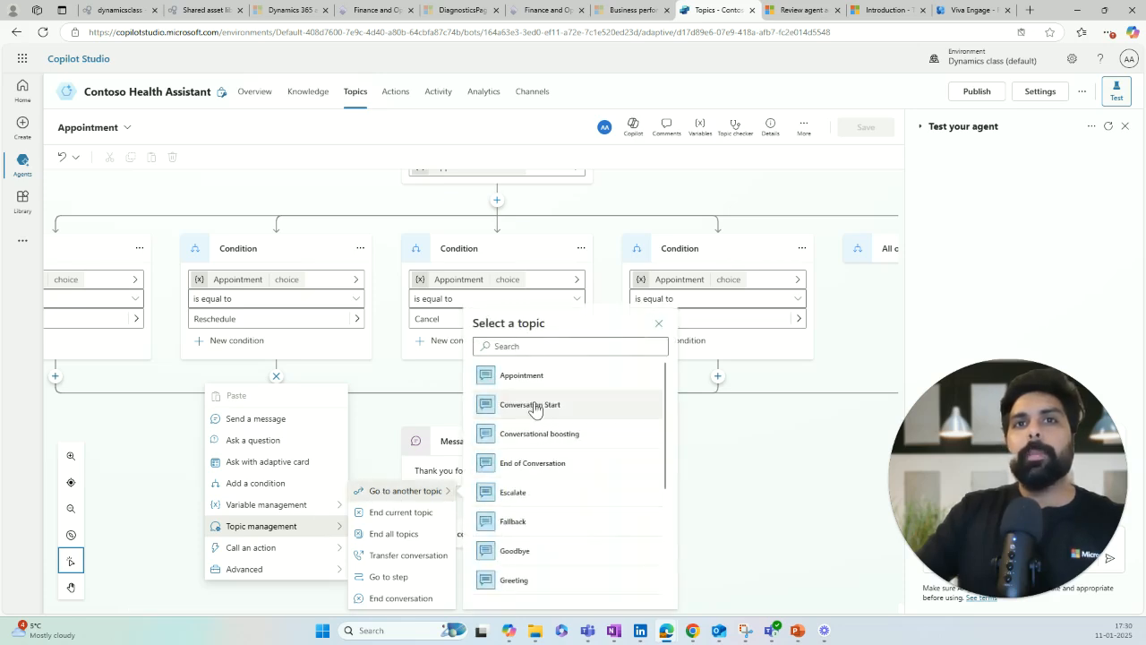
scroll(535, 491, "down", 2)
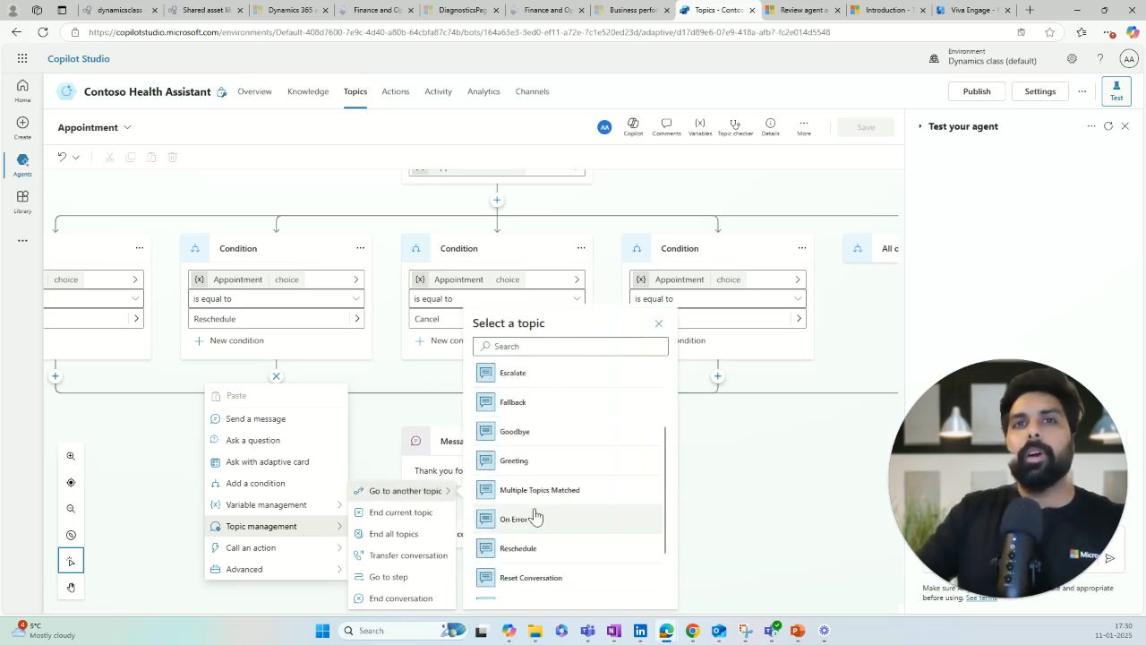
left_click(512, 556)
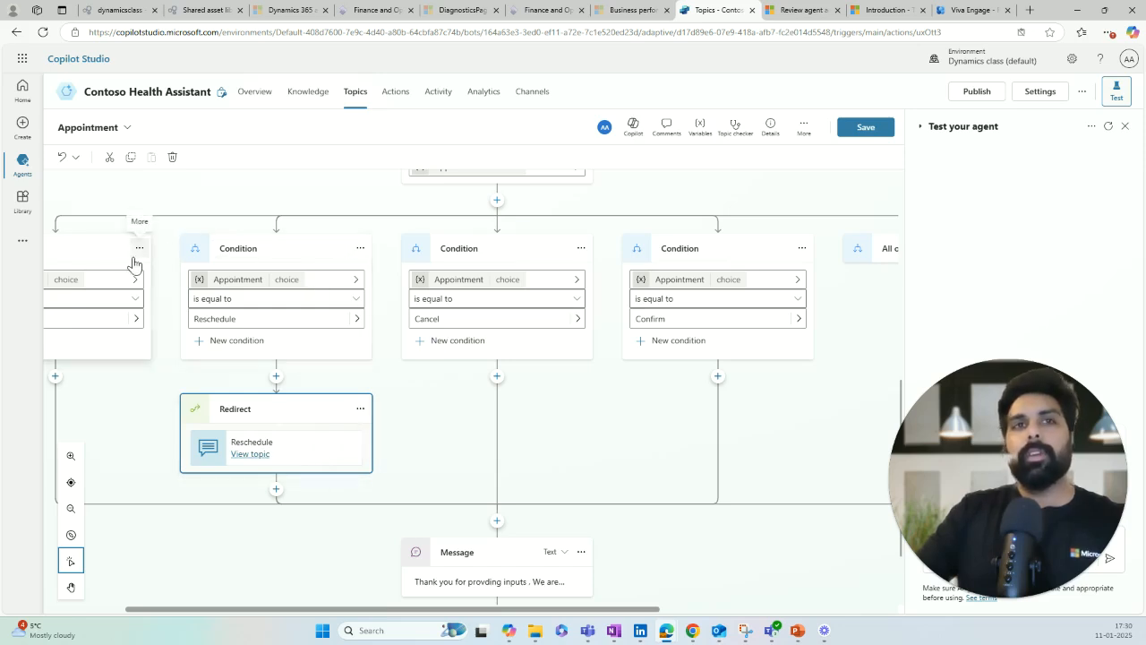
scroll(472, 528, "down", 1)
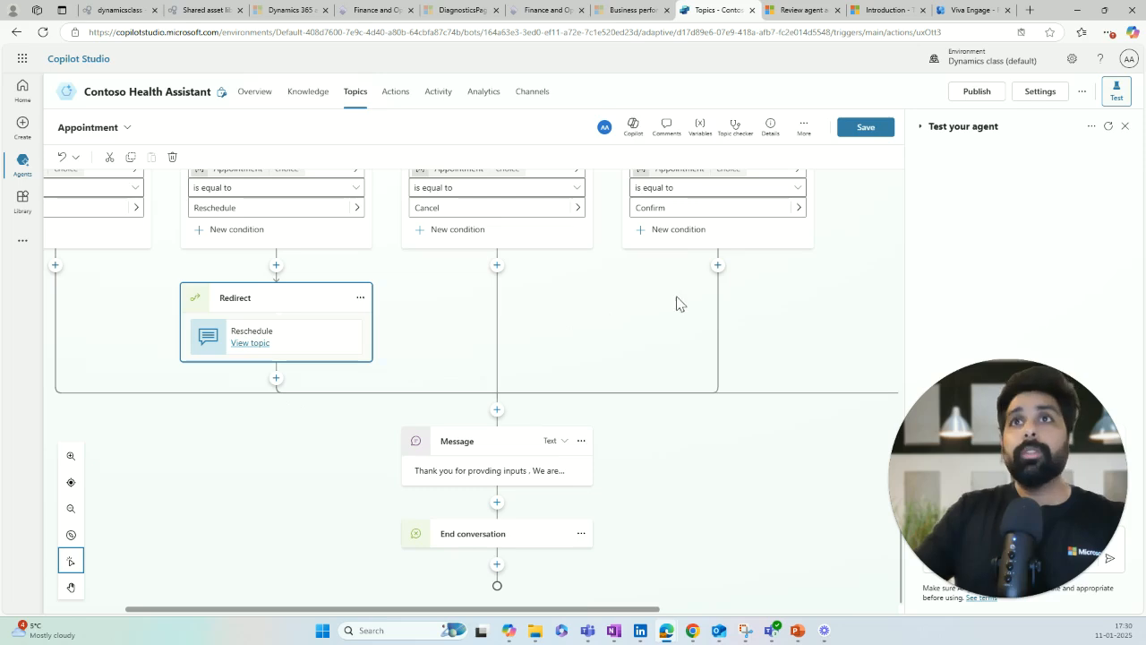
Step: Save the Appointment topic and send 'Get appointment' in a restarted test chat
left_click(862, 133)
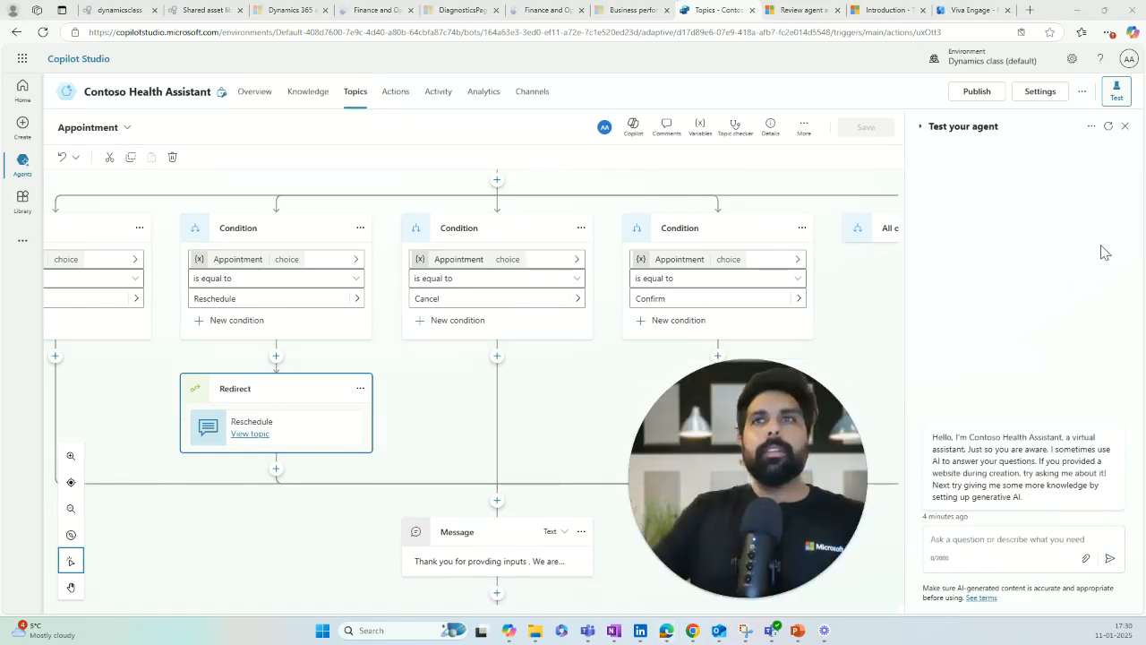
left_click(1108, 128)
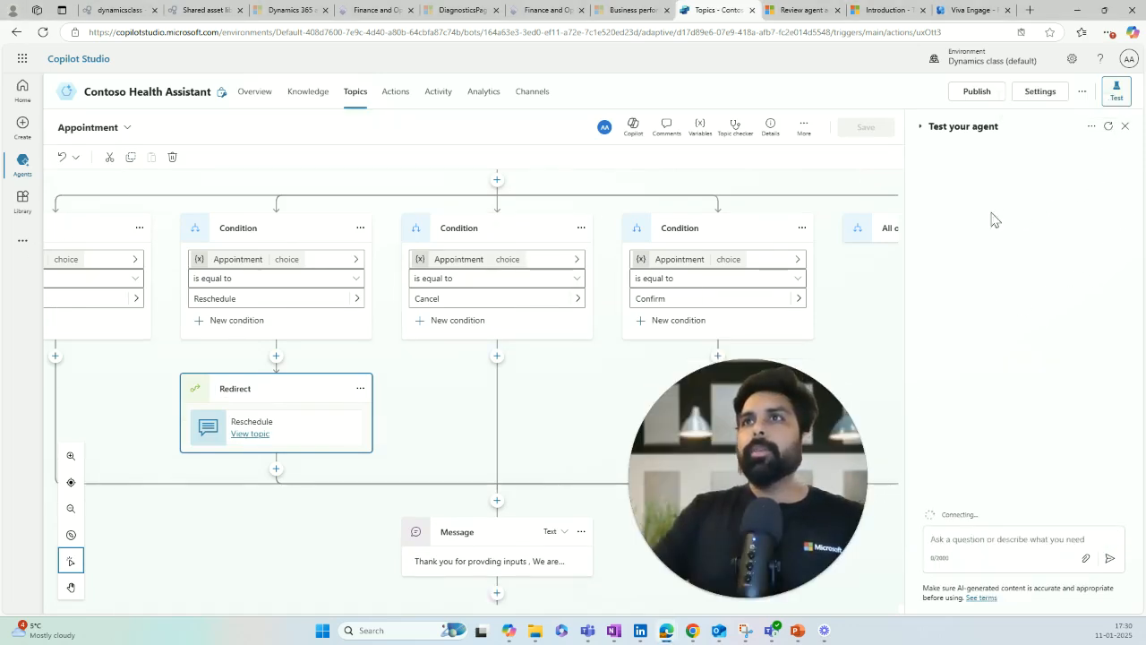
left_click(962, 537)
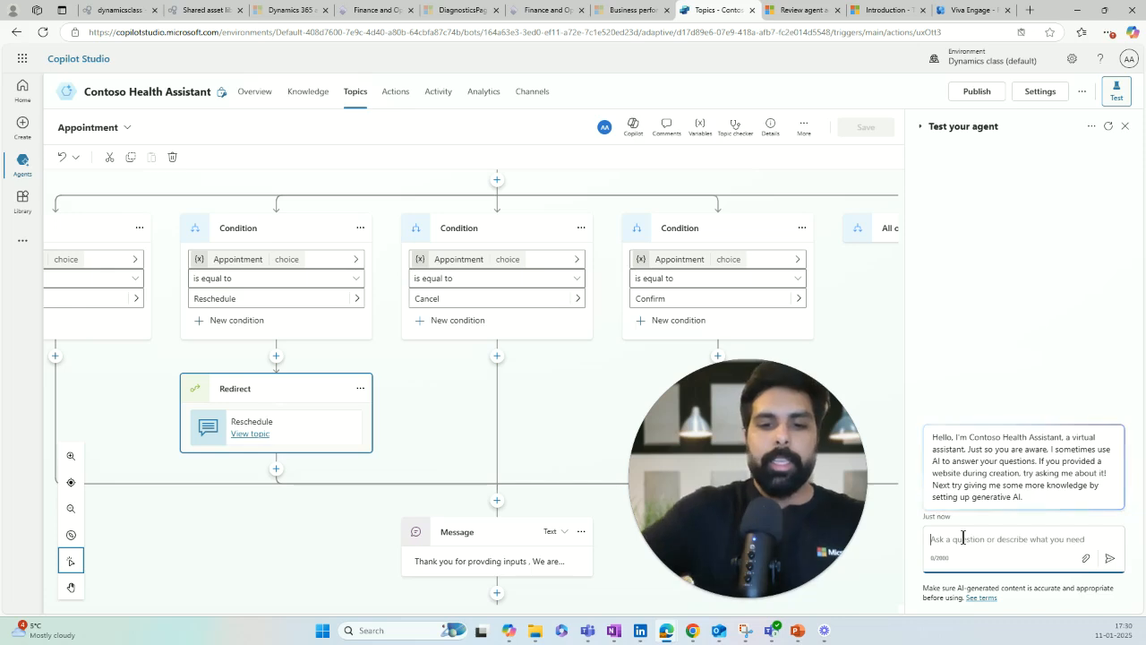
type("Get appo")
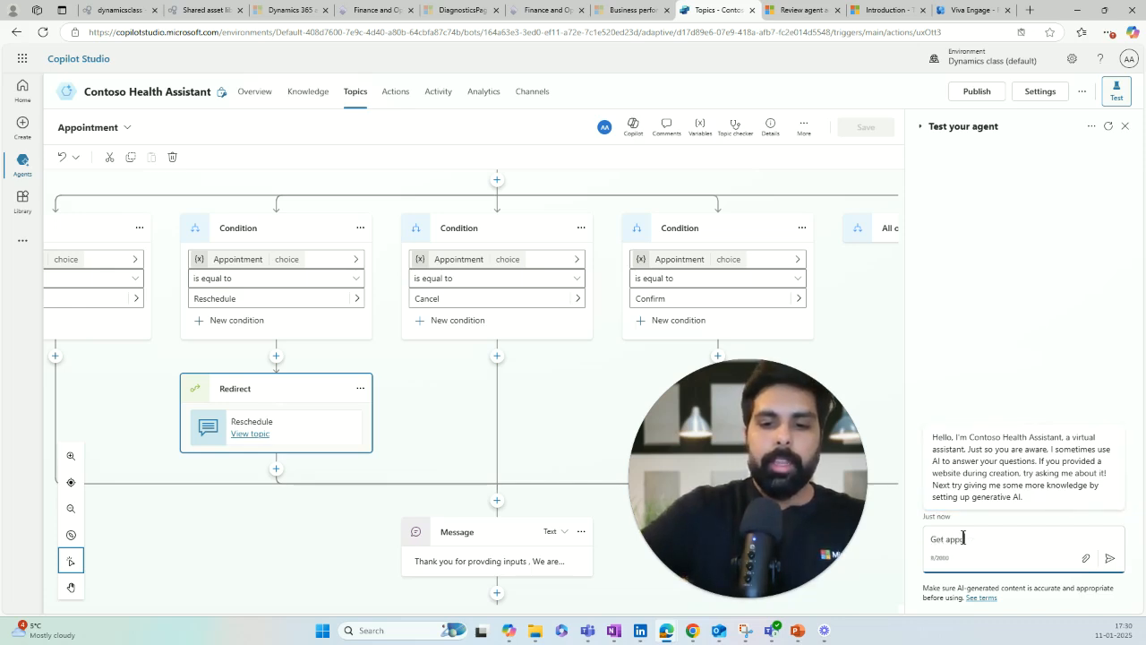
type("intmnet")
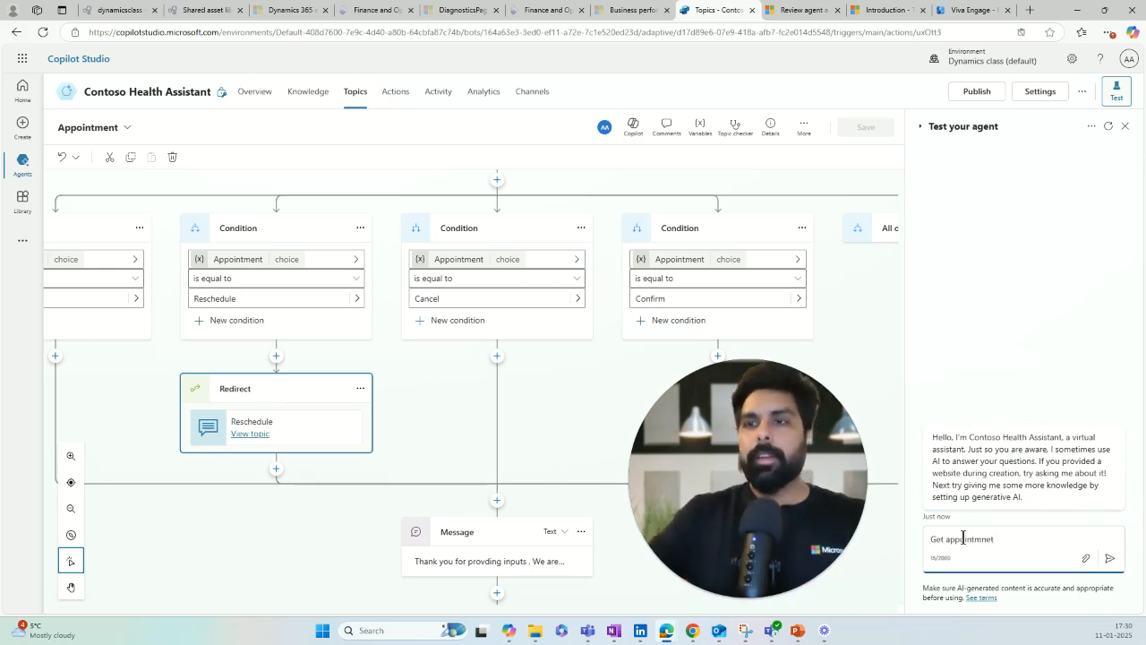
key("BackSpace")
key("BackSpace")
type("ent")
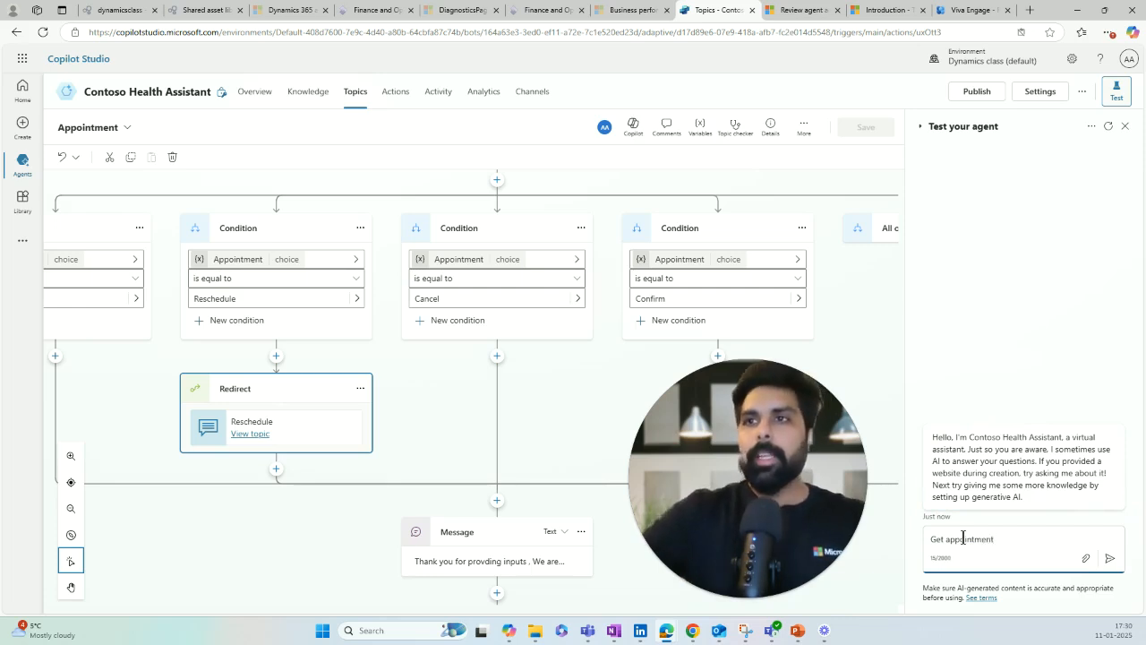
key("Return")
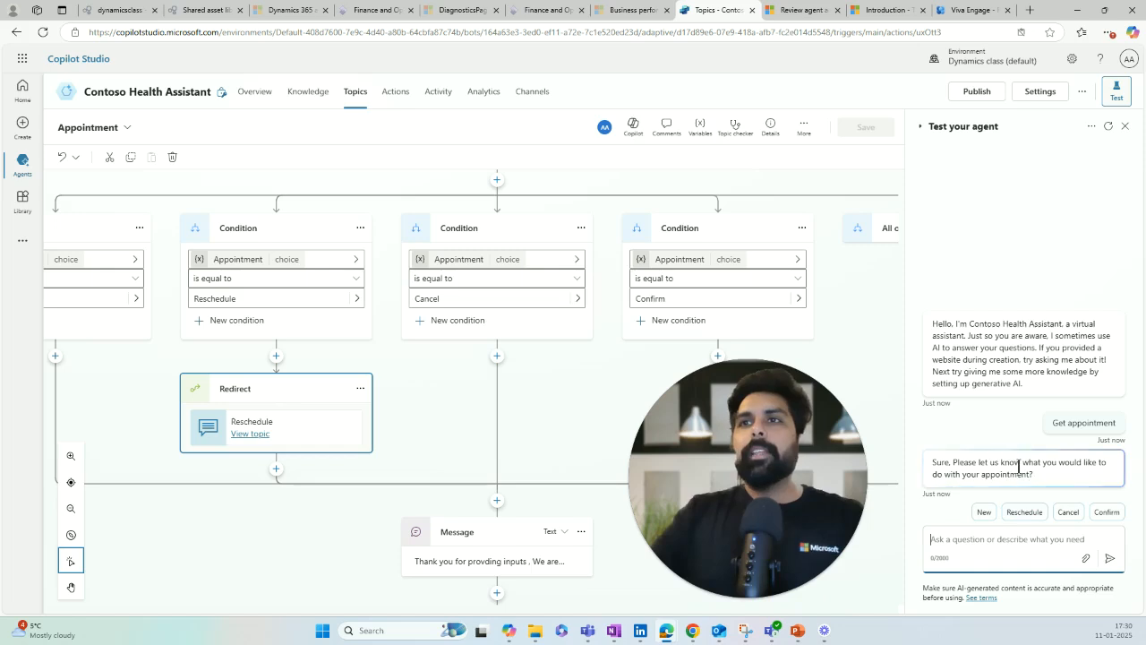
Step: Choose Reschedule in the test chat and answer the date prompt with 20-01-2025
scroll(417, 246, "up", 3)
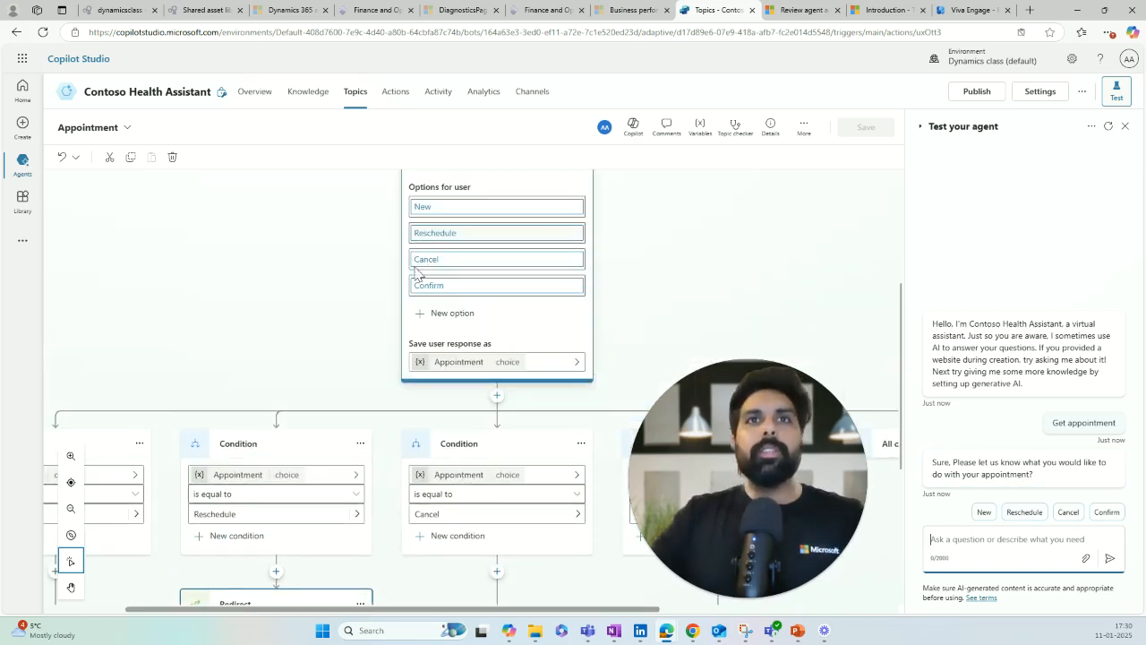
scroll(452, 333, "down", 2)
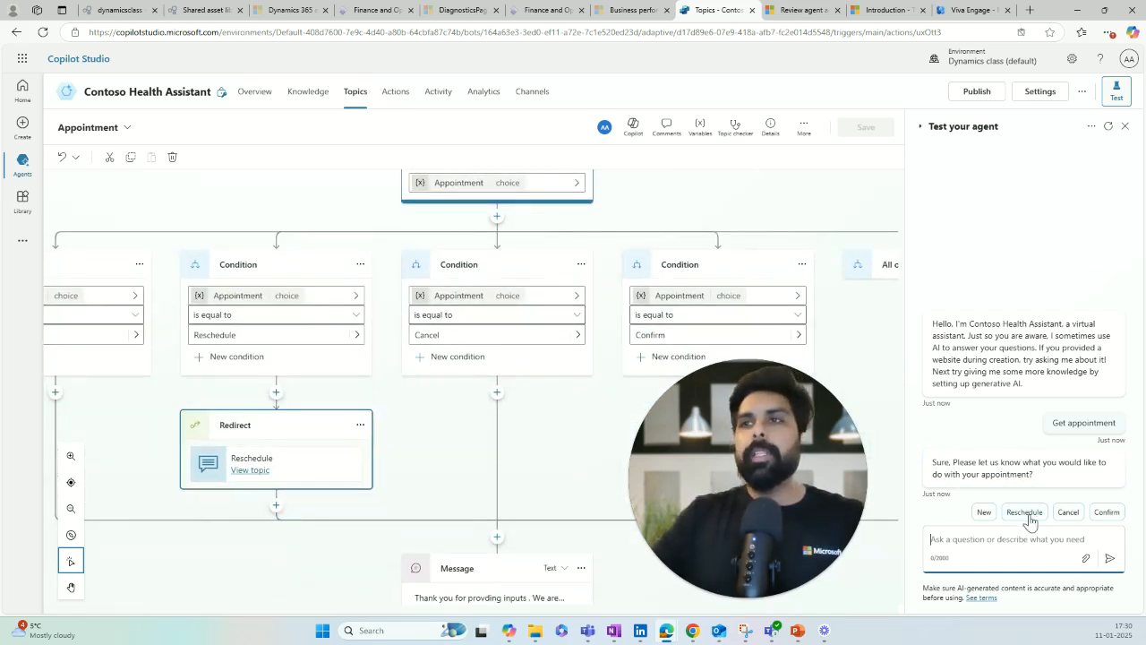
left_click(1022, 516)
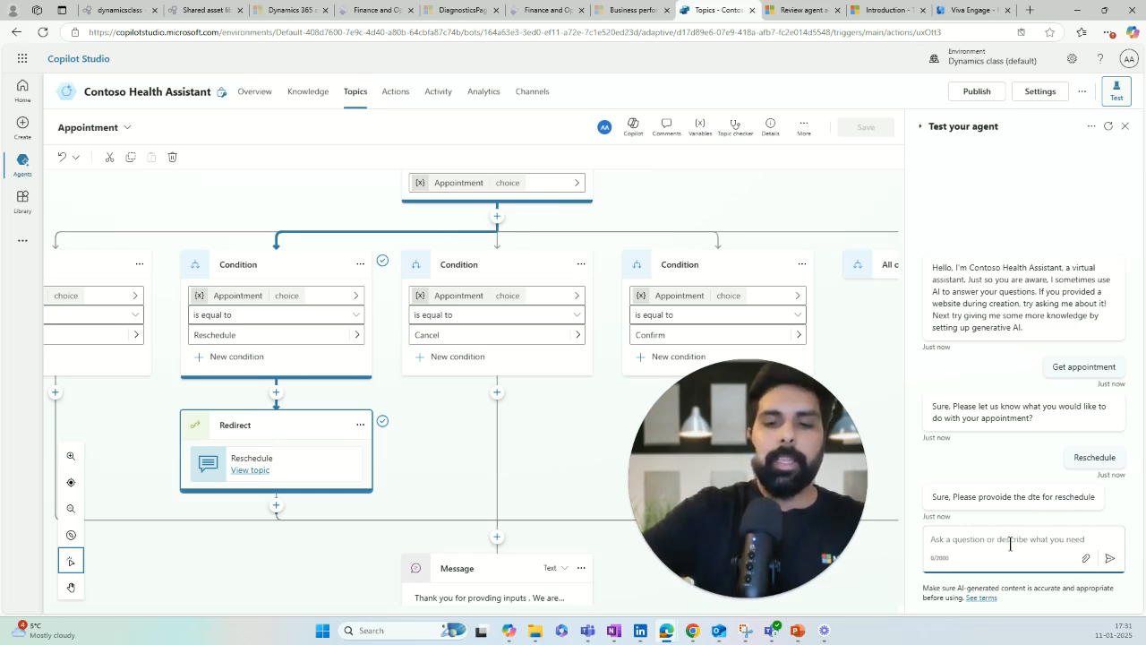
type("20")
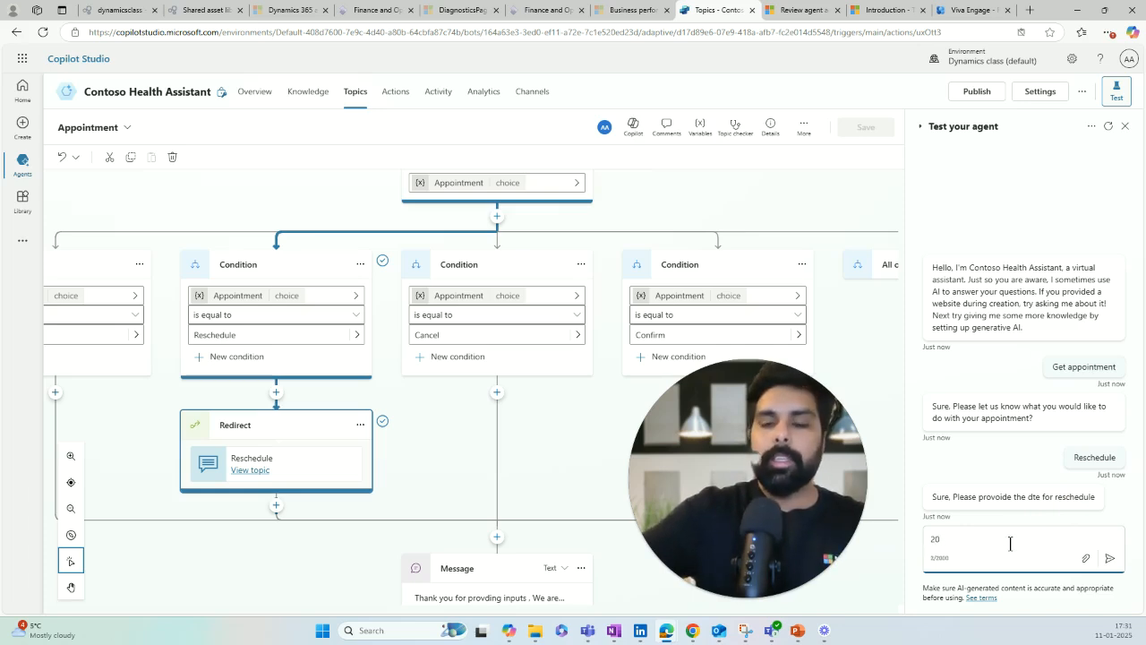
type("th -01-")
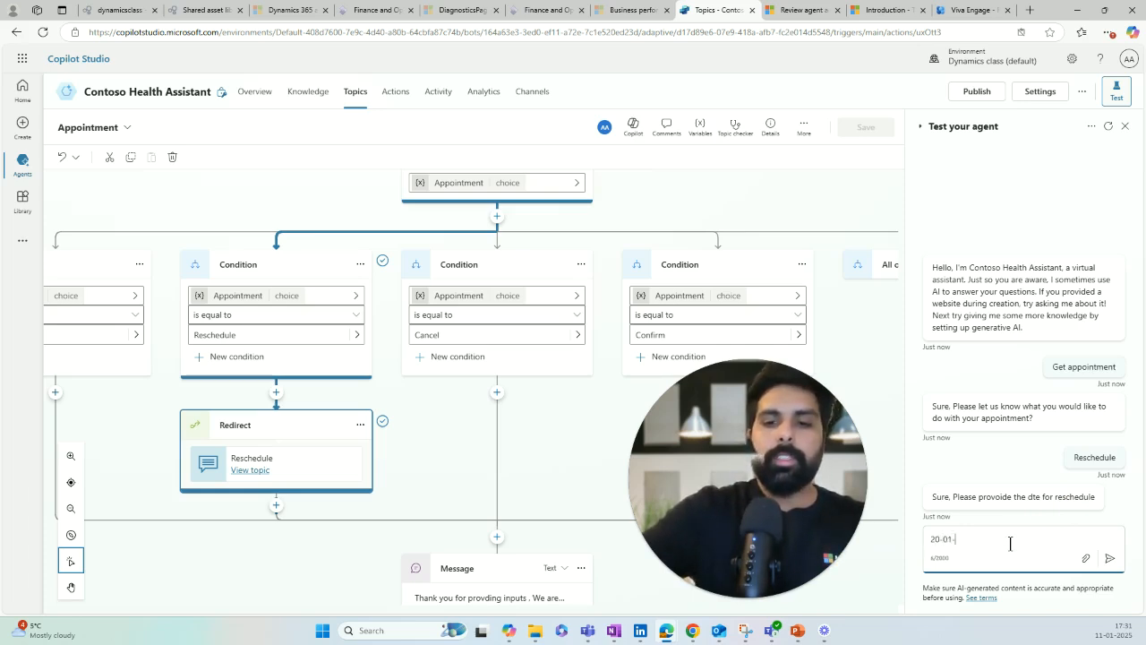
type("2025")
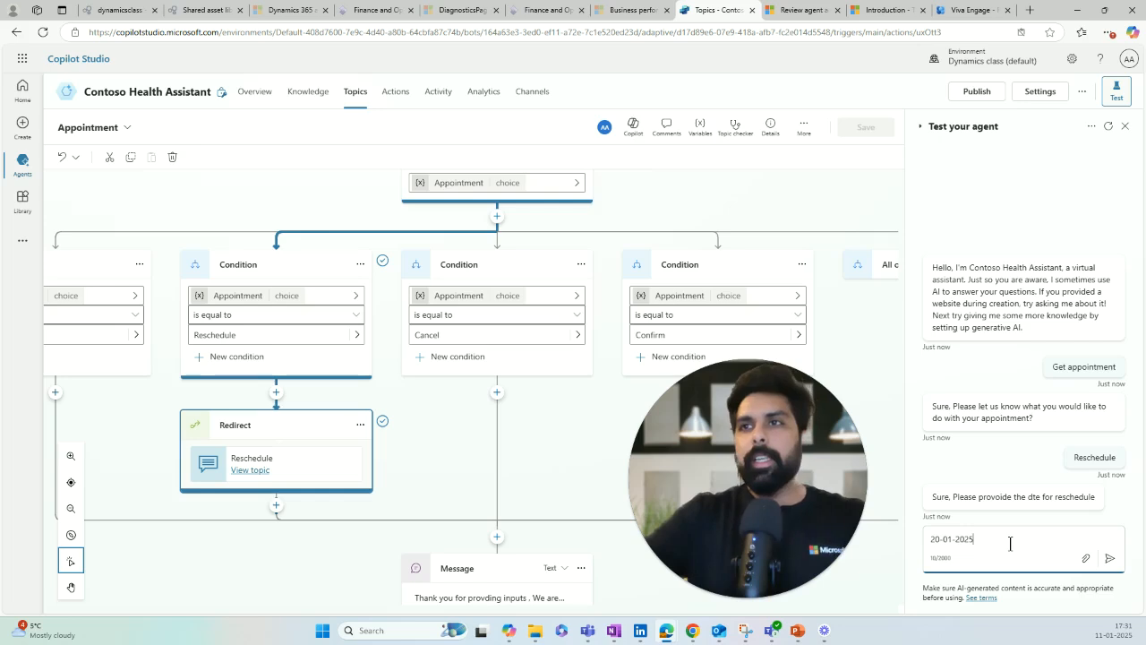
key("Return")
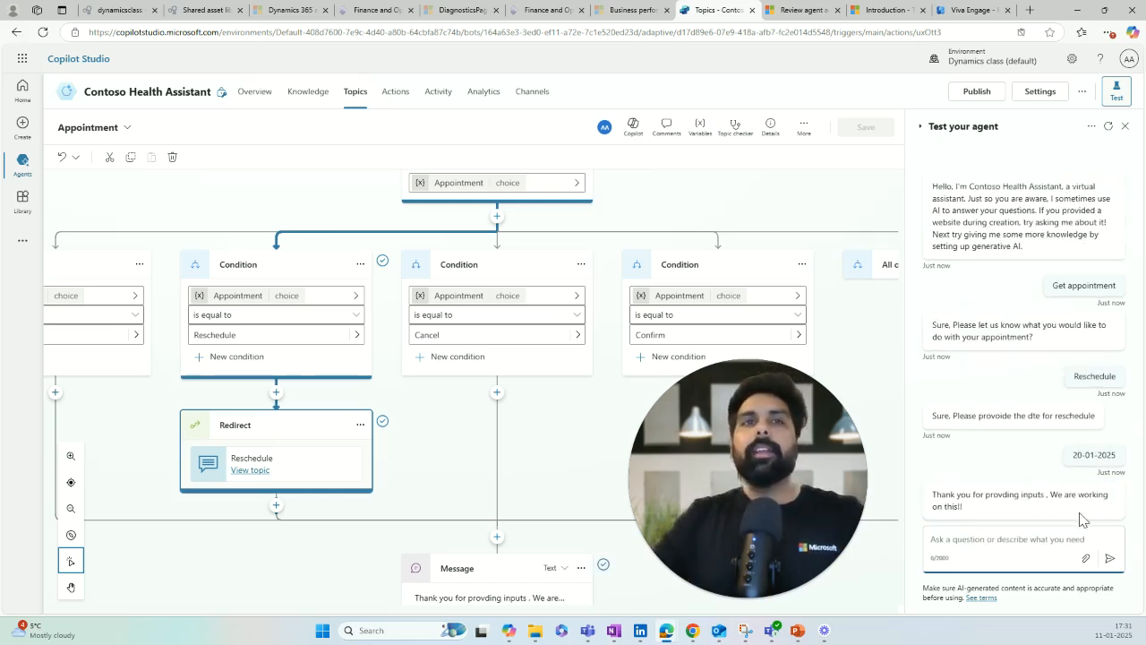
scroll(455, 495, "down", 1)
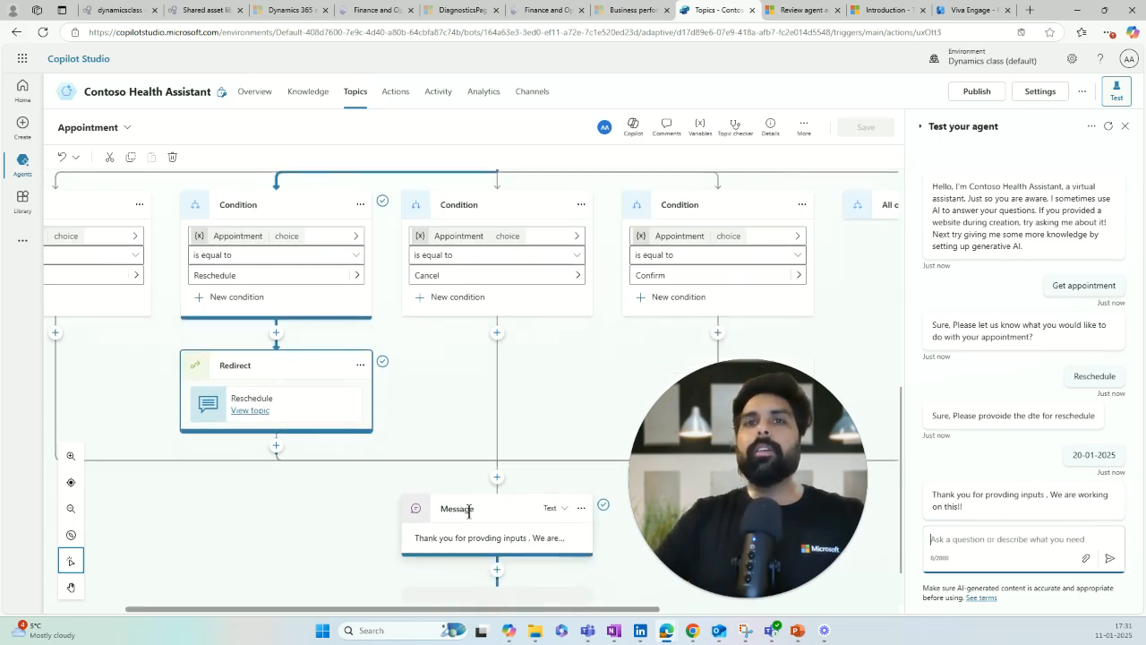